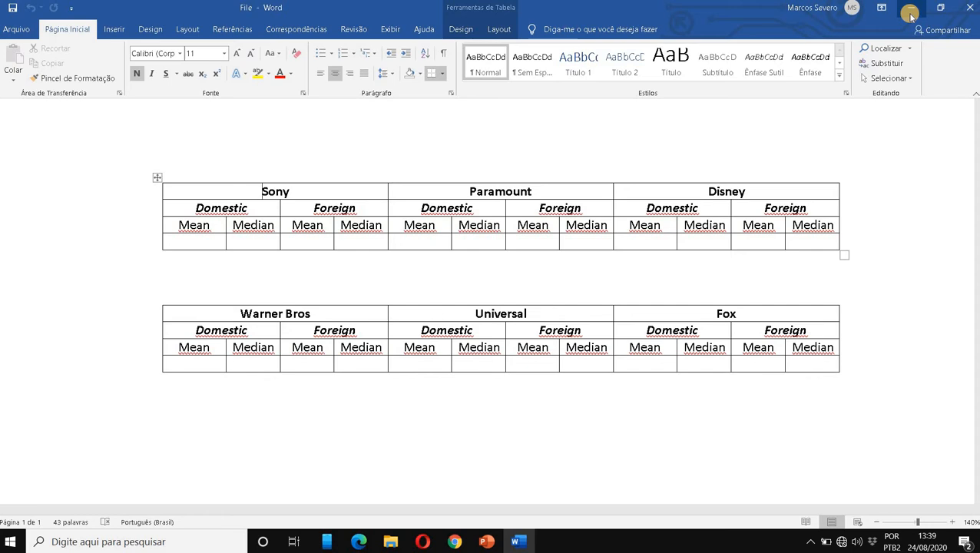
- Switch to File Explorer and open the Big6_only_Data folder in C:\Marketing_Analytics\Hollywood_Movies
{"action": "left_click", "coordinate": [910, 11]}
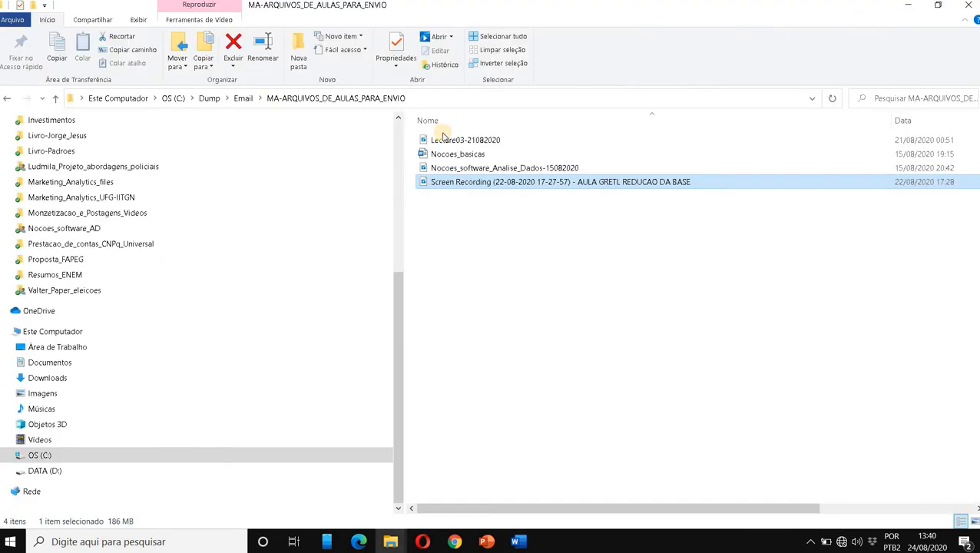
{"action": "left_click", "coordinate": [390, 542]}
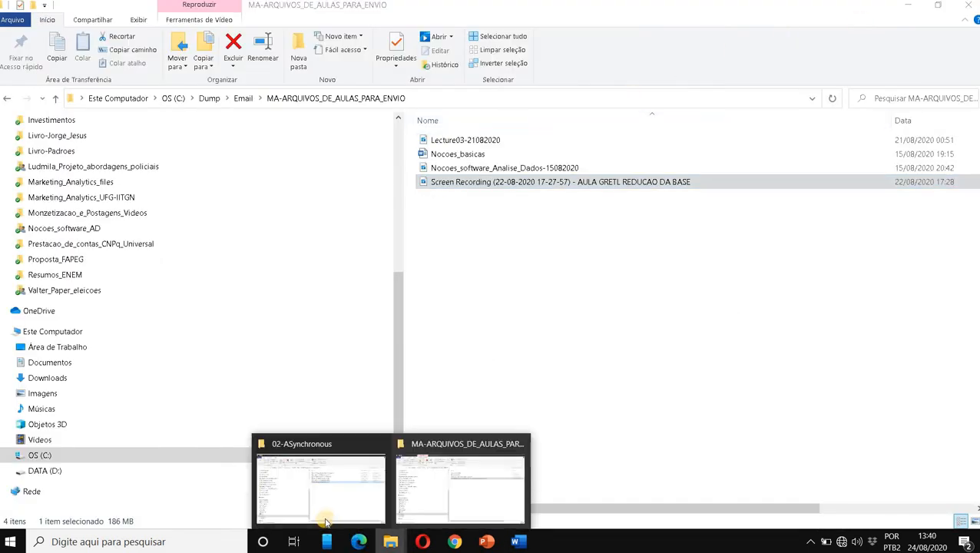
{"action": "left_click", "coordinate": [415, 489]}
{"action": "left_click", "coordinate": [174, 99]}
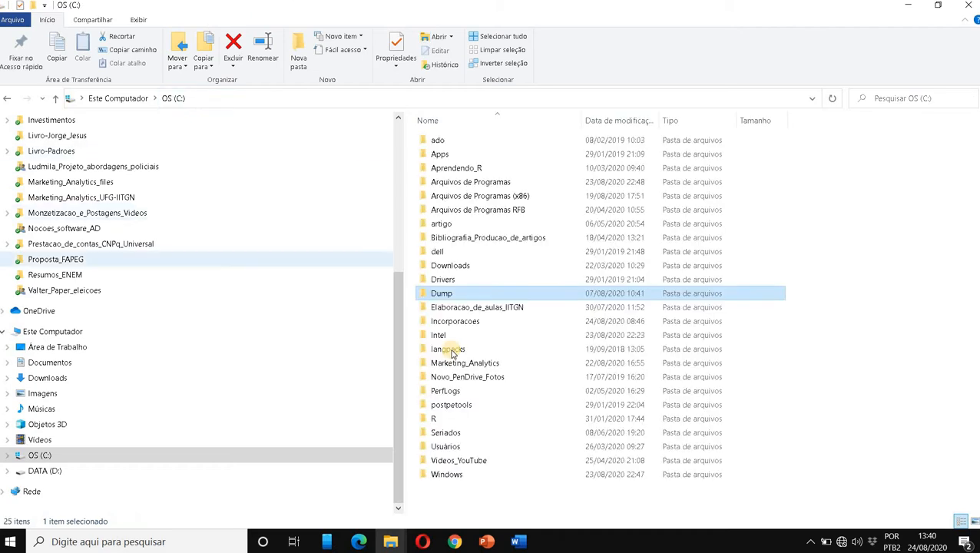
{"action": "double_click", "coordinate": [489, 362]}
{"action": "double_click", "coordinate": [460, 142]}
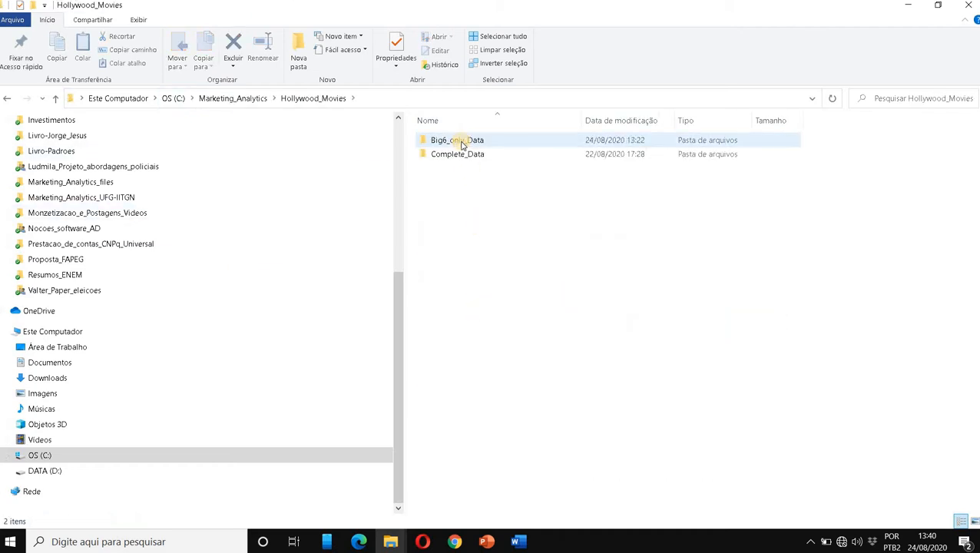
{"action": "double_click", "coordinate": [463, 143]}
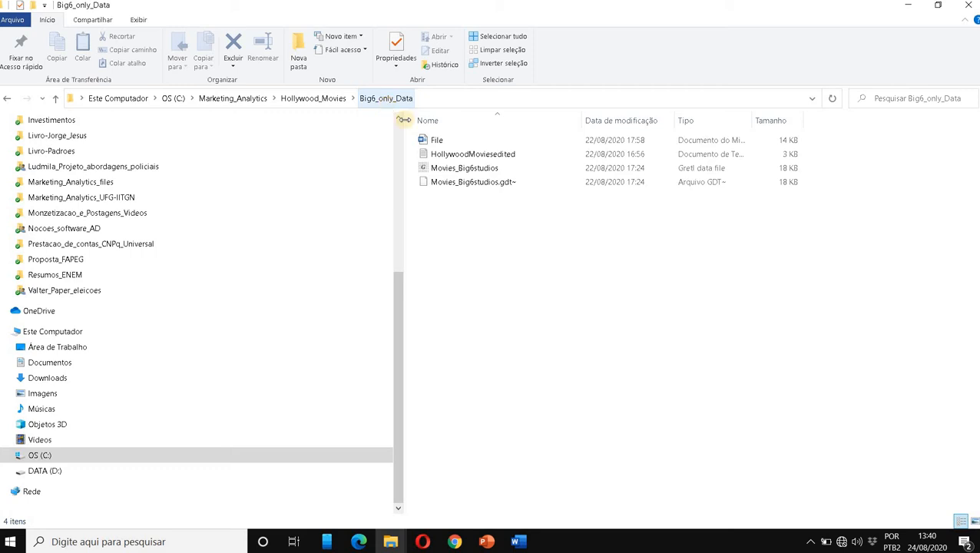
- Open the HollywoodMoviesedited text file and review the LeadStudio numeric codes 1 to 6, from Sony to Fox
{"action": "double_click", "coordinate": [452, 155]}
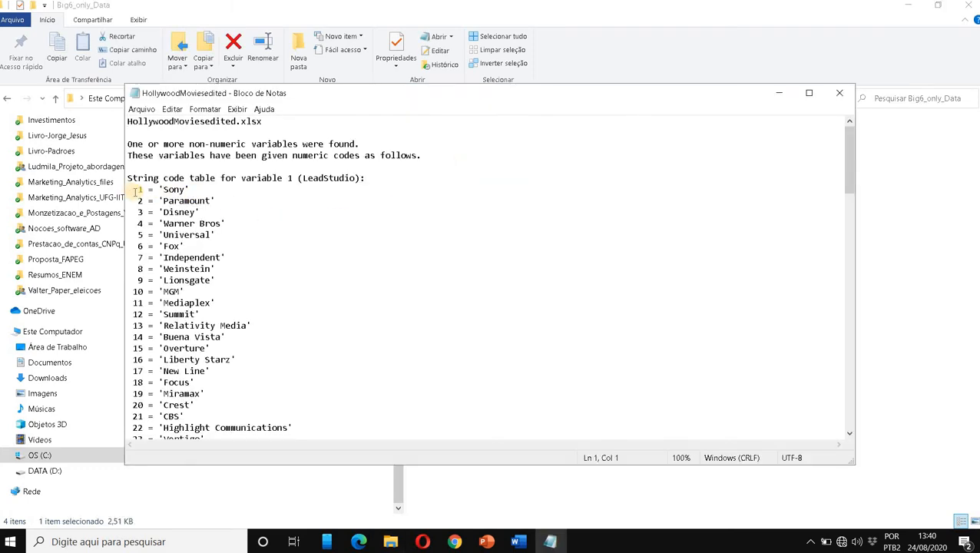
{"action": "left_click_drag", "start_coordinate": [132, 189], "coordinate": [286, 228]}
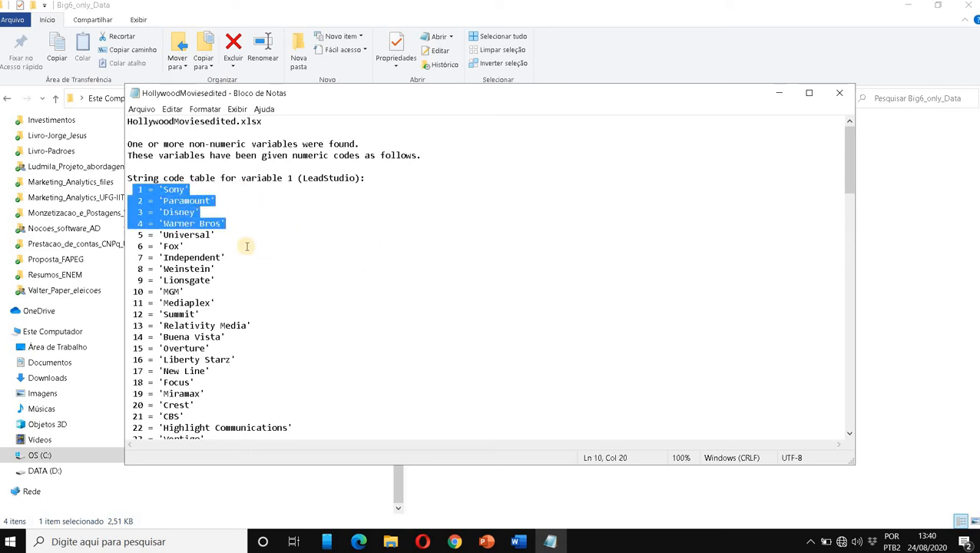
{"action": "left_click_drag", "start_coordinate": [195, 242], "coordinate": [108, 196]}
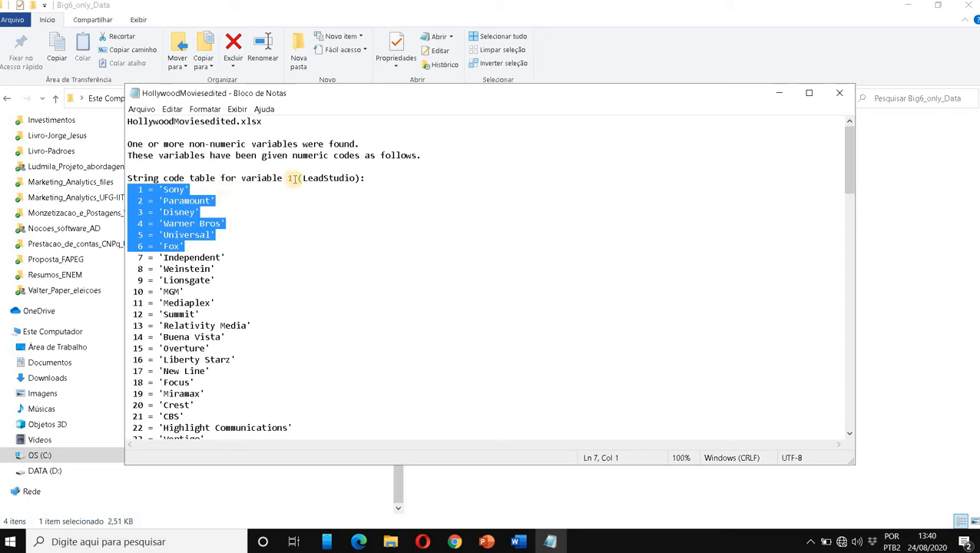
{"action": "left_click_drag", "start_coordinate": [302, 178], "coordinate": [353, 178]}
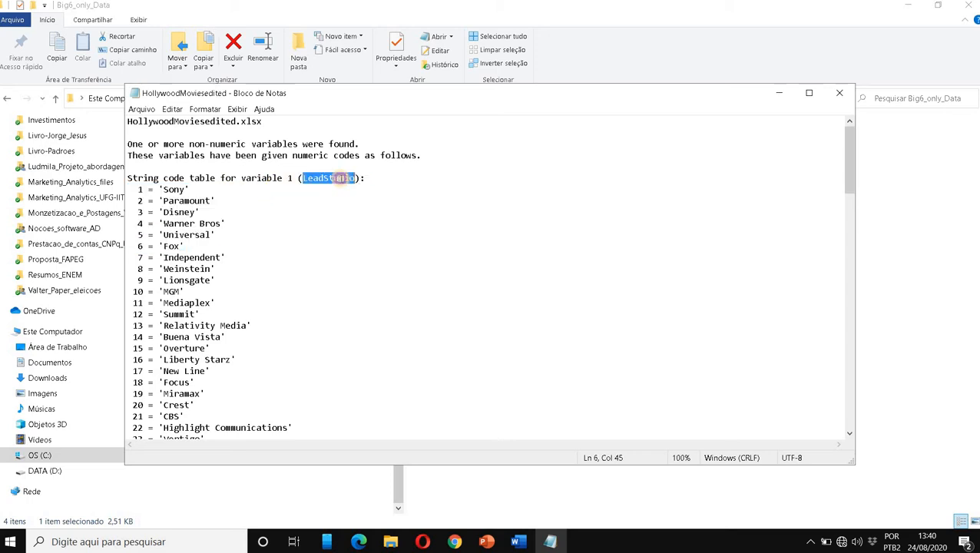
{"action": "left_click", "coordinate": [128, 199]}
{"action": "left_click_drag", "start_coordinate": [106, 183], "coordinate": [214, 204]}
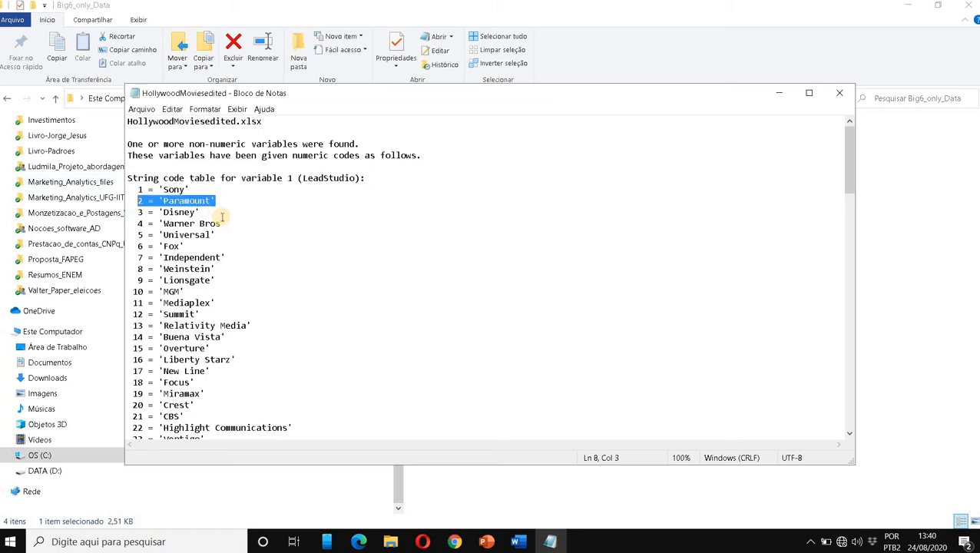
{"action": "left_click_drag", "start_coordinate": [134, 213], "coordinate": [159, 223]}
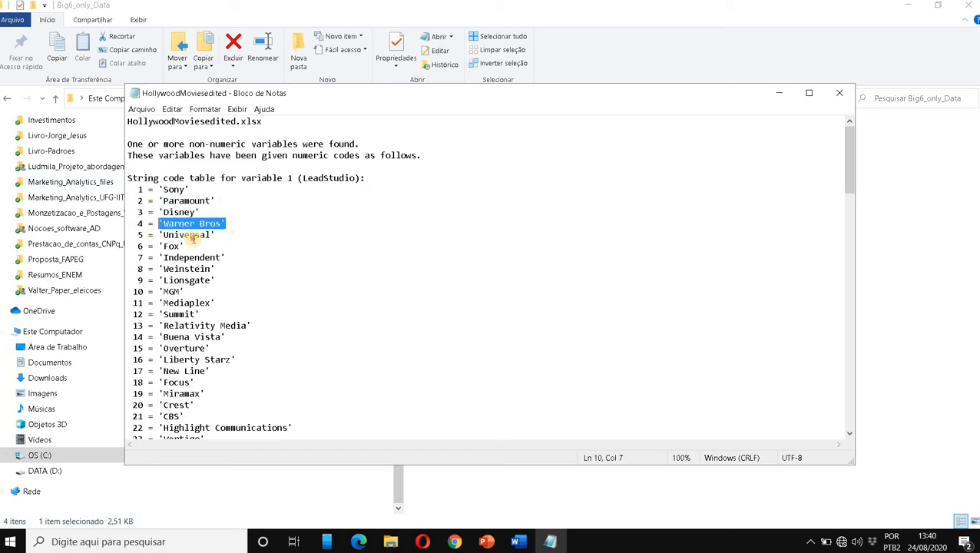
{"action": "left_click_drag", "start_coordinate": [216, 235], "coordinate": [127, 247]}
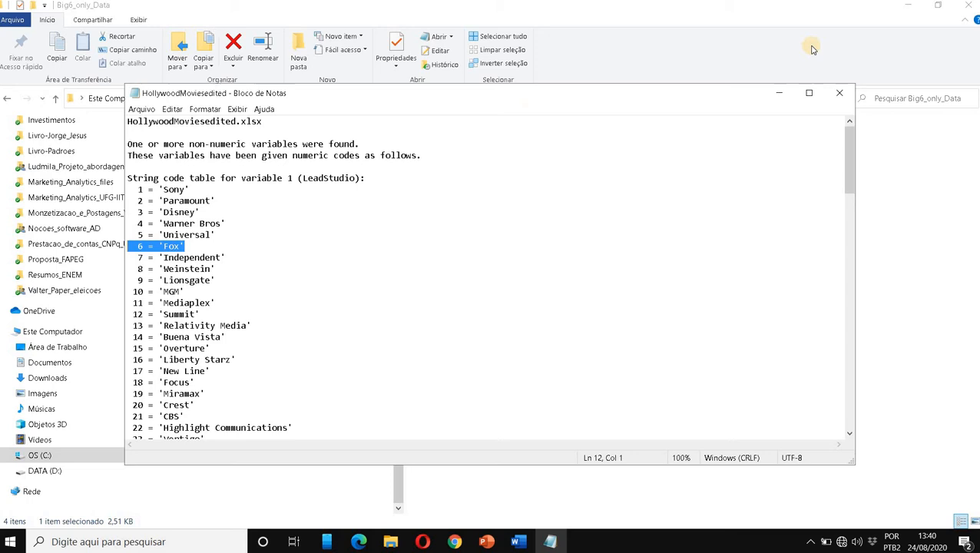
- Open the Movies_Big6studios data file in gretl and inspect the studio names stored in the LeadStudio variable
{"action": "left_click", "coordinate": [877, 222]}
{"action": "double_click", "coordinate": [474, 167]}
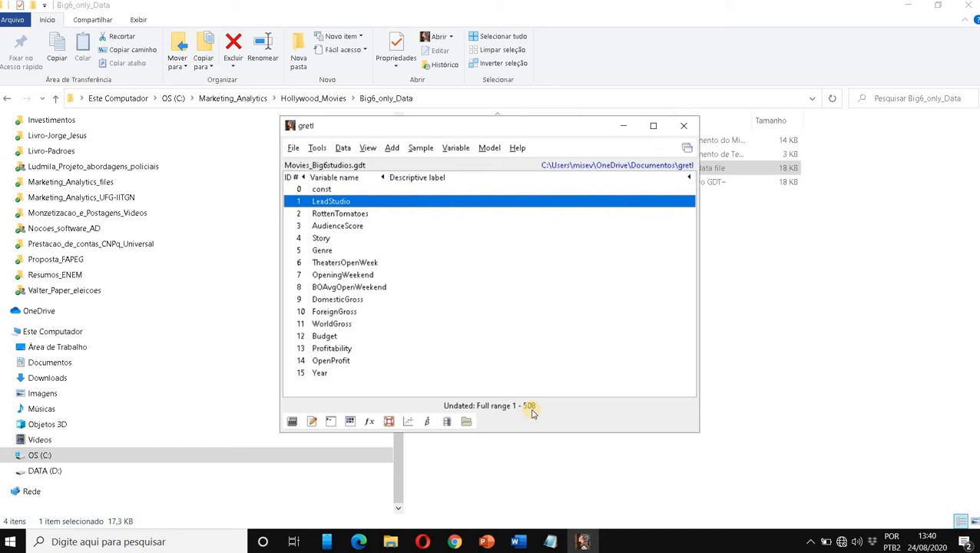
{"action": "double_click", "coordinate": [331, 202]}
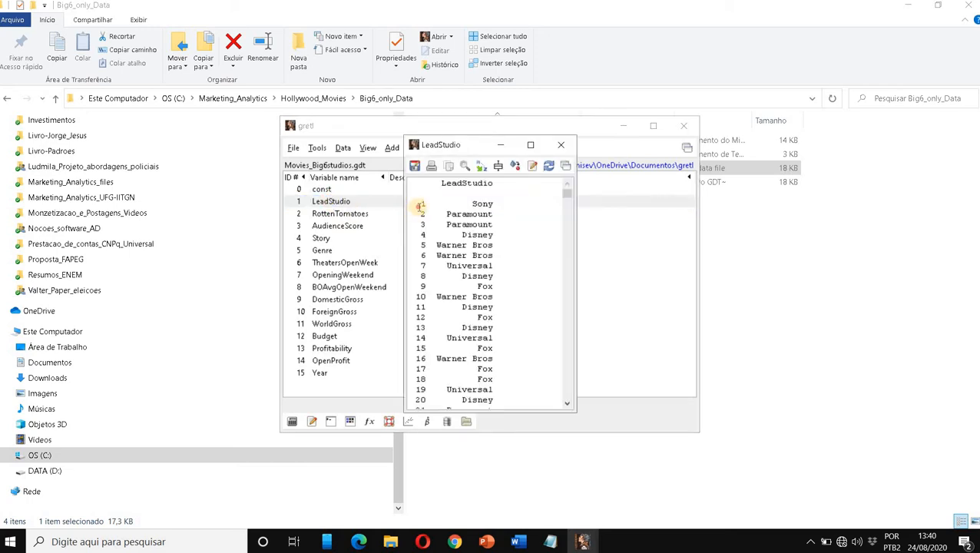
{"action": "double_click", "coordinate": [423, 203]}
{"action": "double_click", "coordinate": [499, 203]}
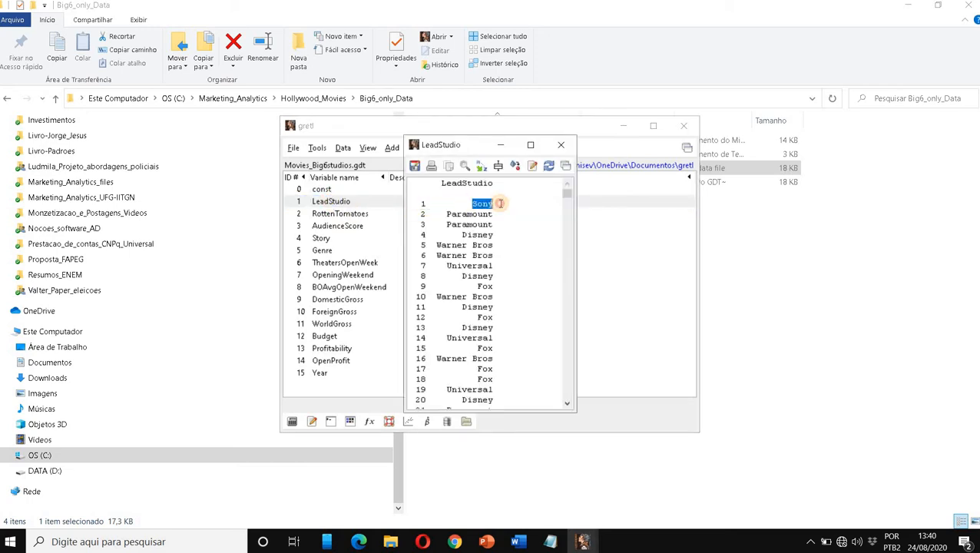
{"action": "left_click", "coordinate": [423, 224]}
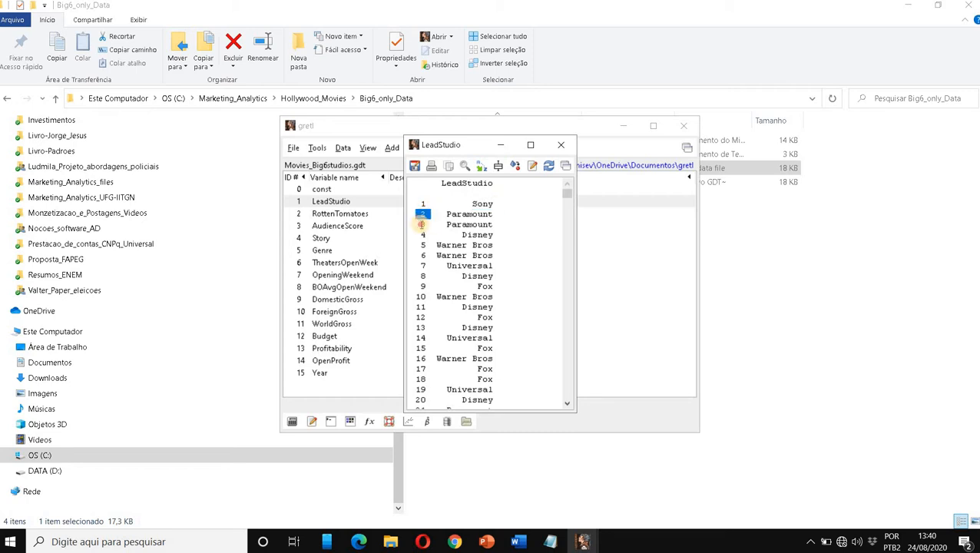
{"action": "double_click", "coordinate": [494, 215]}
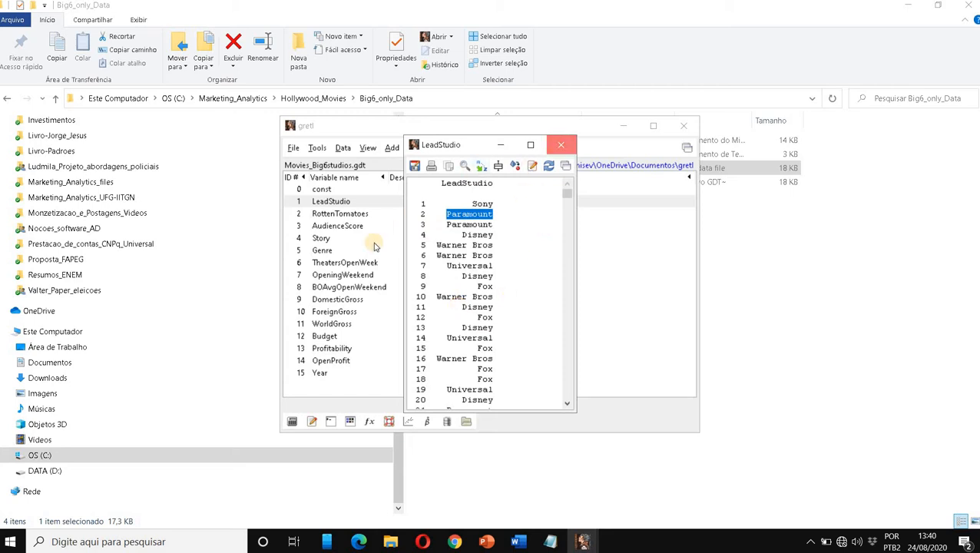
{"action": "key", "text": "ctrl+w"}
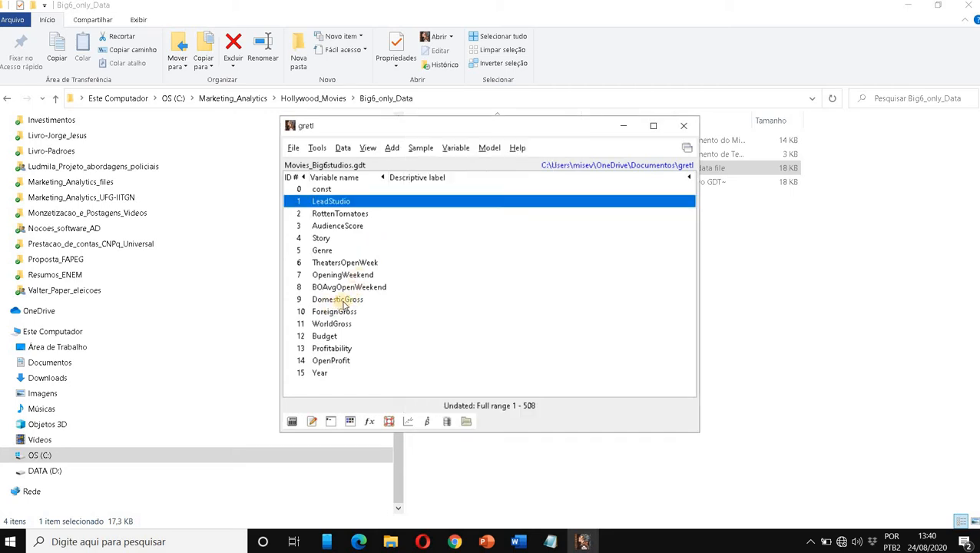
- Plot the frequency distribution of DomesticGross with 23 bins, showing data only, and close the output windows after viewing them
{"action": "left_click", "coordinate": [379, 302]}
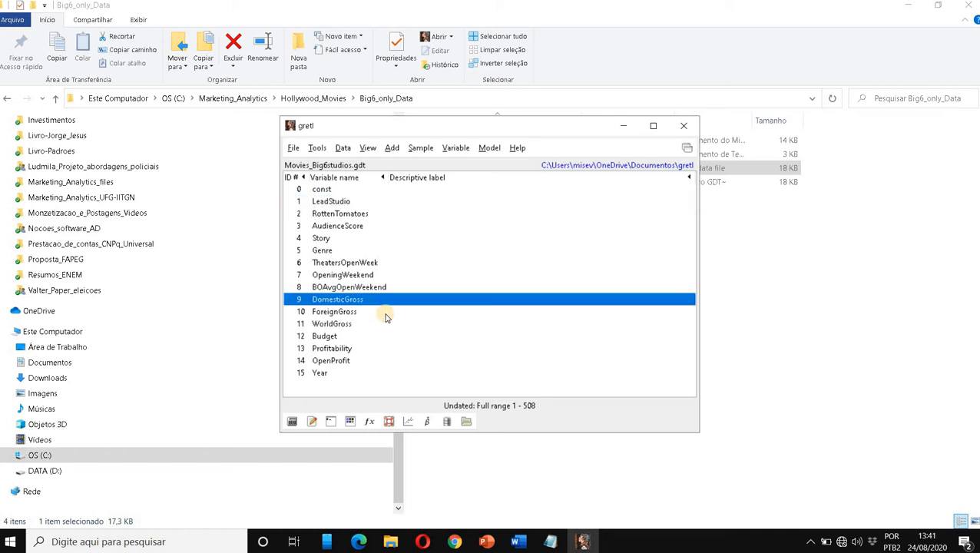
{"action": "left_click", "coordinate": [382, 314]}
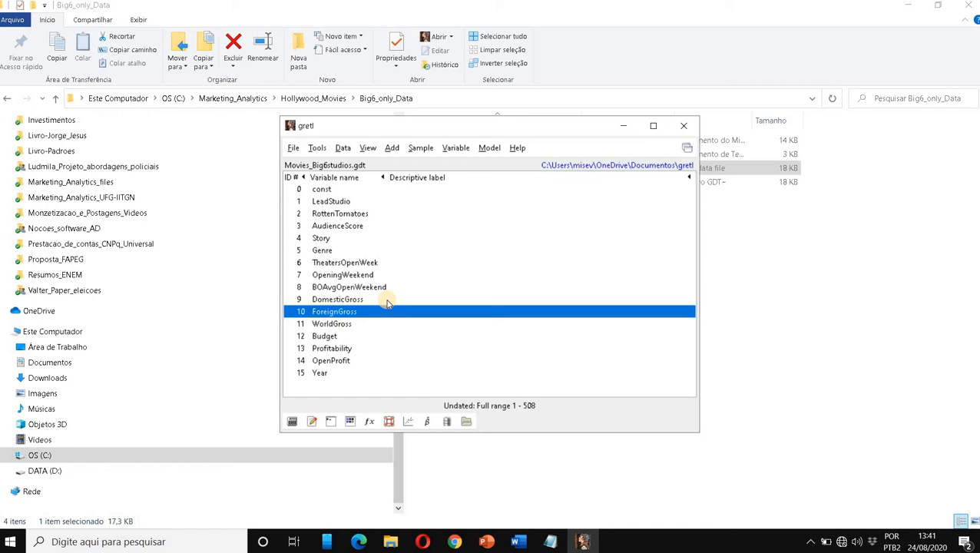
{"action": "left_click", "coordinate": [347, 299]}
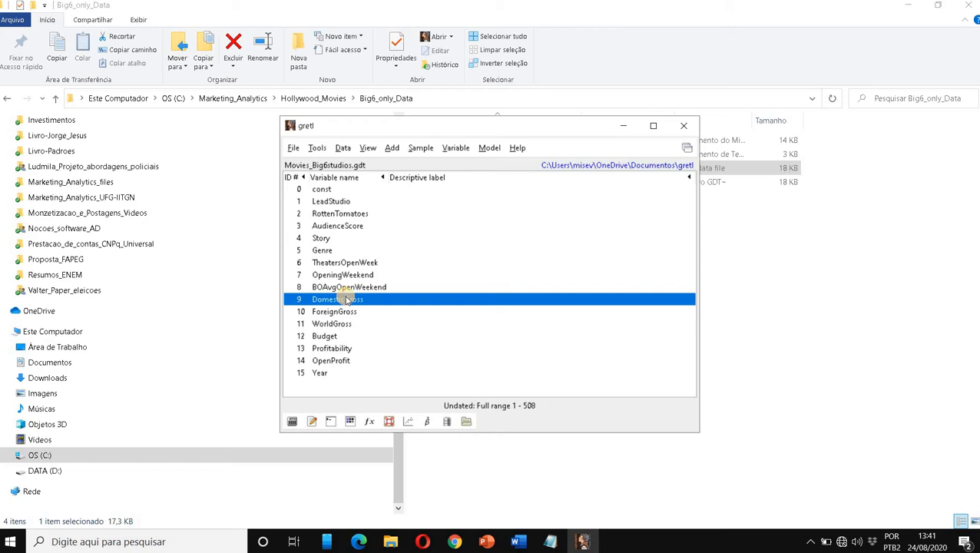
{"action": "right_click", "coordinate": [347, 300]}
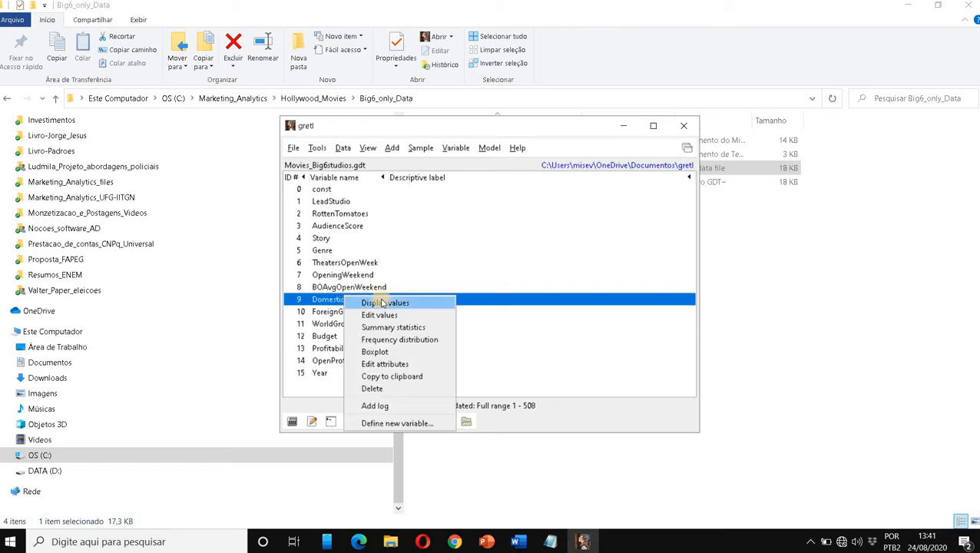
{"action": "left_click", "coordinate": [442, 340]}
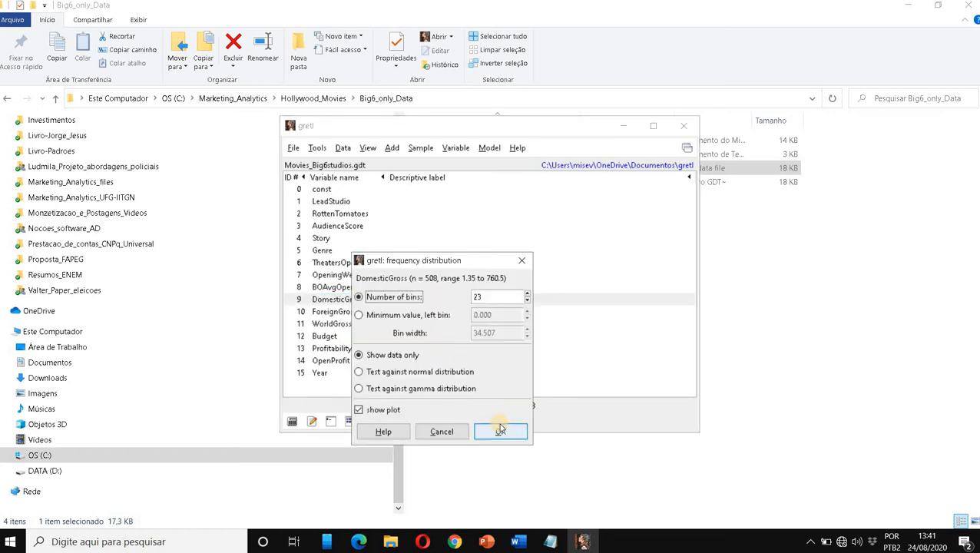
{"action": "left_click", "coordinate": [500, 431]}
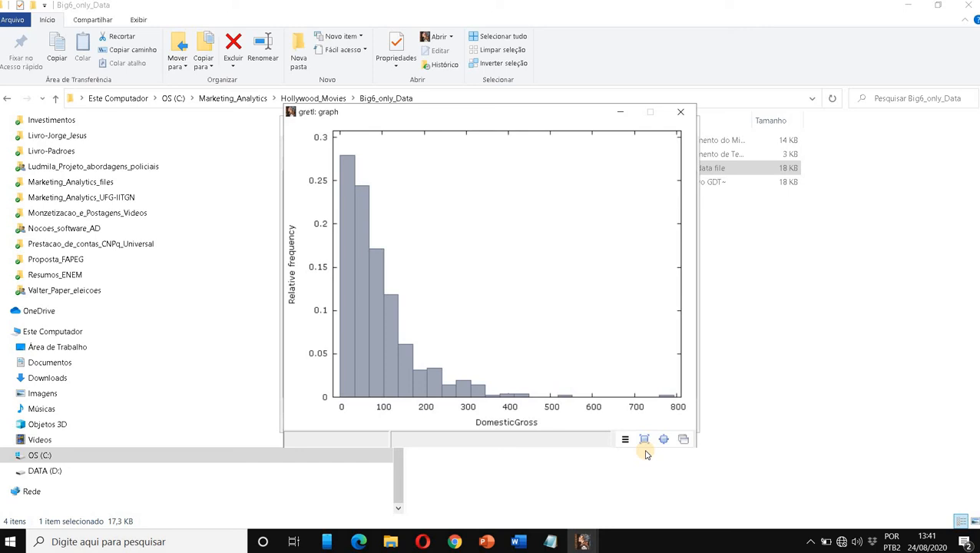
{"action": "left_click", "coordinate": [684, 114]}
{"action": "left_click", "coordinate": [680, 114]}
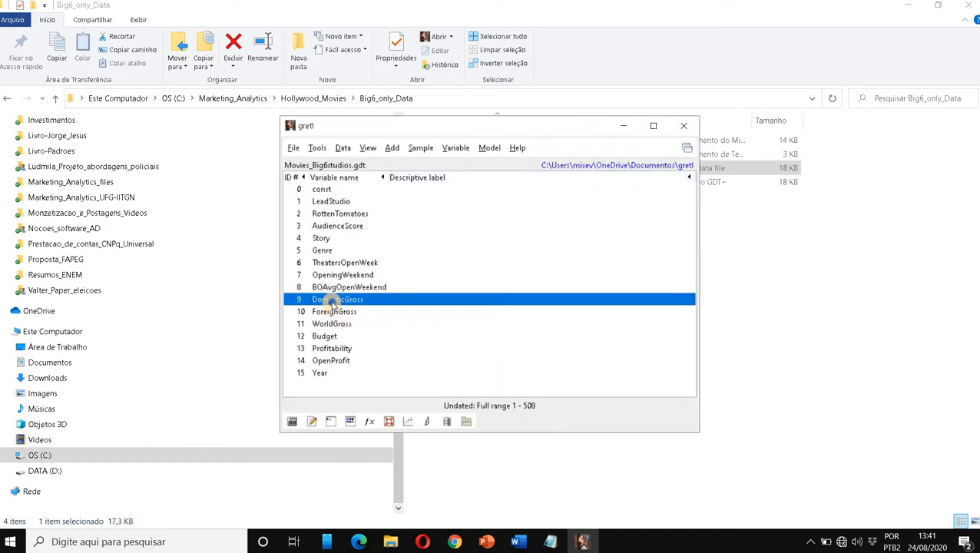
- Plot the DomesticGross frequency distribution with 23 bins, tested against the normal distribution
{"action": "right_click", "coordinate": [332, 301]}
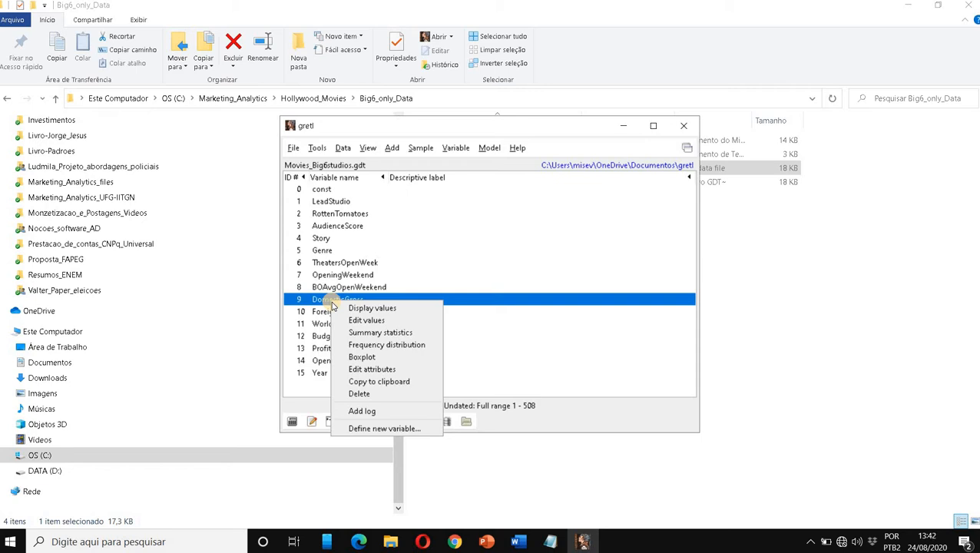
{"action": "left_click", "coordinate": [388, 346]}
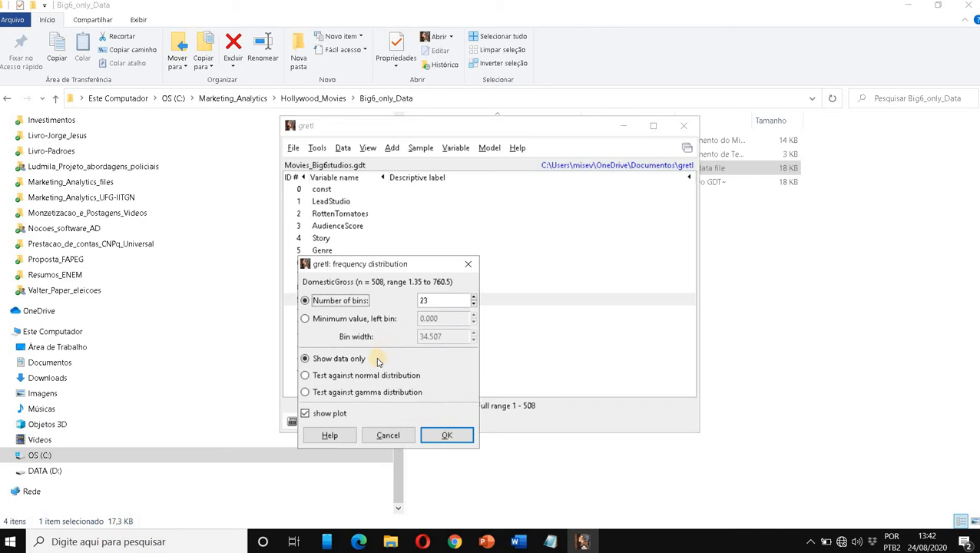
{"action": "left_click", "coordinate": [356, 377]}
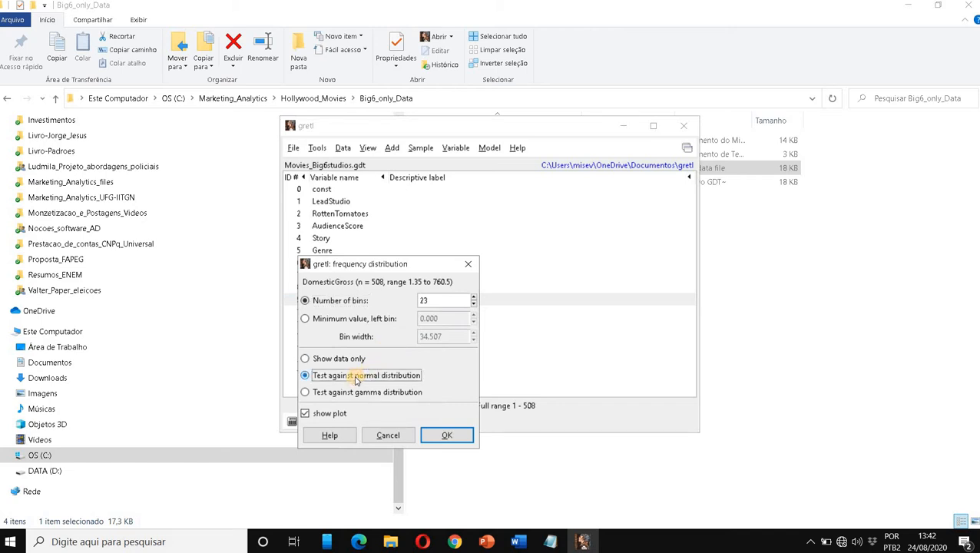
{"action": "left_click", "coordinate": [428, 434]}
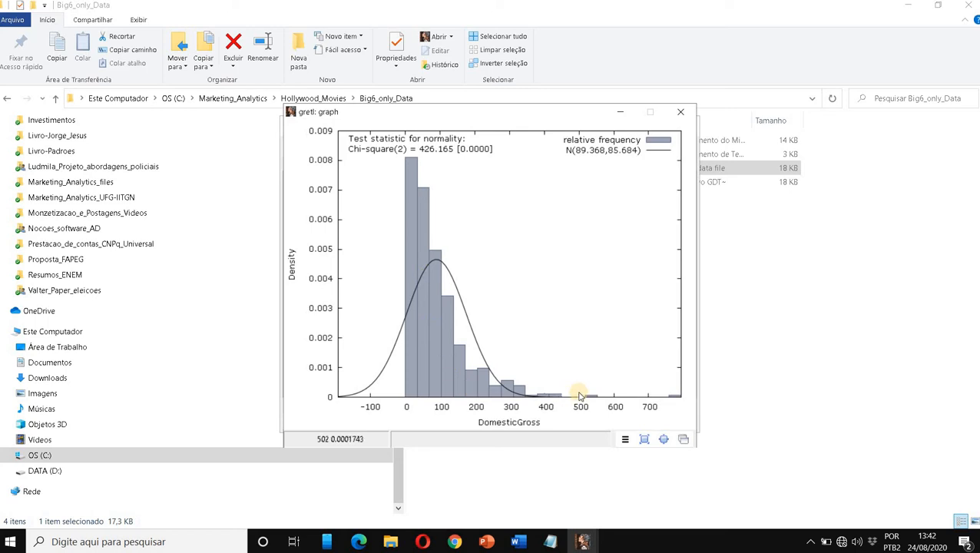
- Examine the chi-square statistic and p-value of the normality test in the frequency distribution output, and close both result windows
{"action": "key", "text": "alt+Tab"}
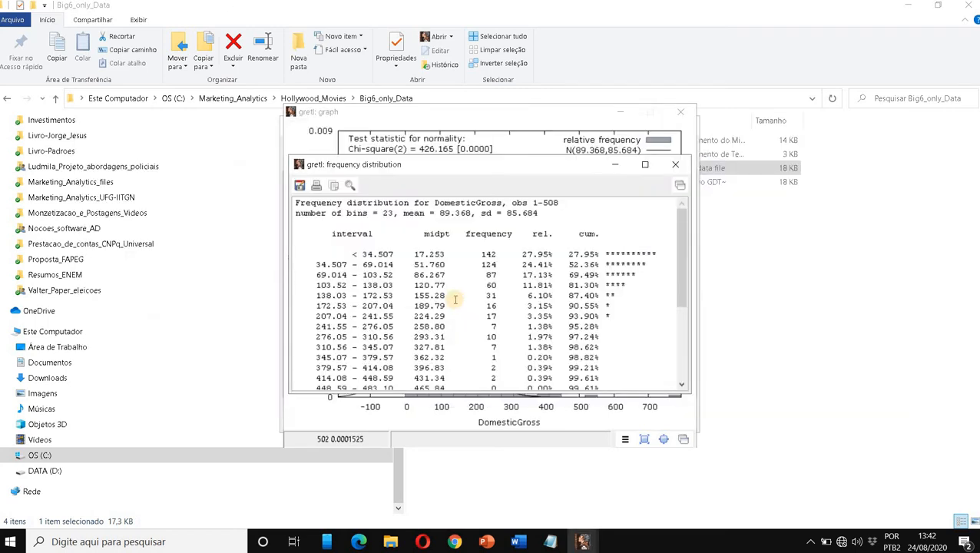
{"action": "scroll", "coordinate": [453, 307], "scroll_direction": "down", "scroll_amount": 5}
{"action": "left_click_drag", "start_coordinate": [296, 364], "coordinate": [295, 363]}
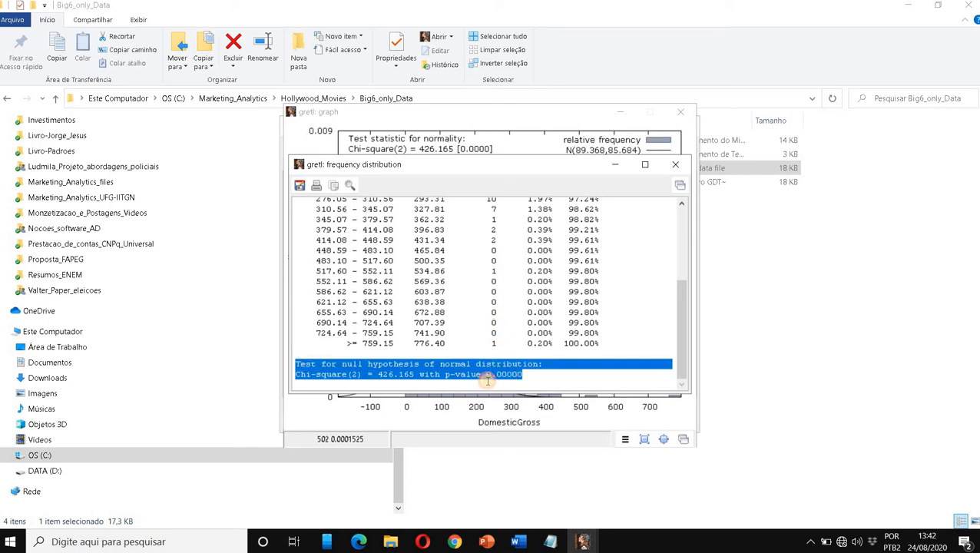
{"action": "left_click", "coordinate": [509, 368]}
{"action": "double_click", "coordinate": [551, 371]}
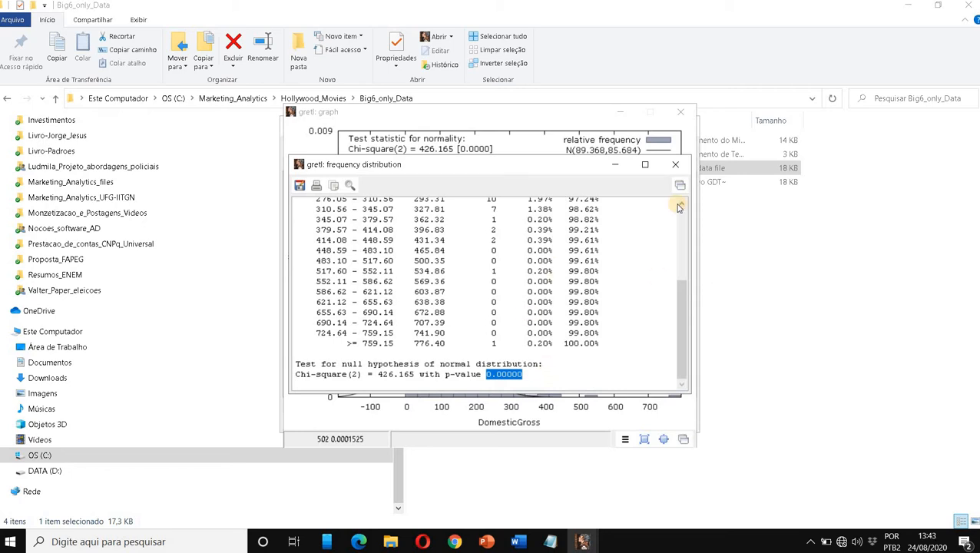
{"action": "left_click", "coordinate": [681, 107]}
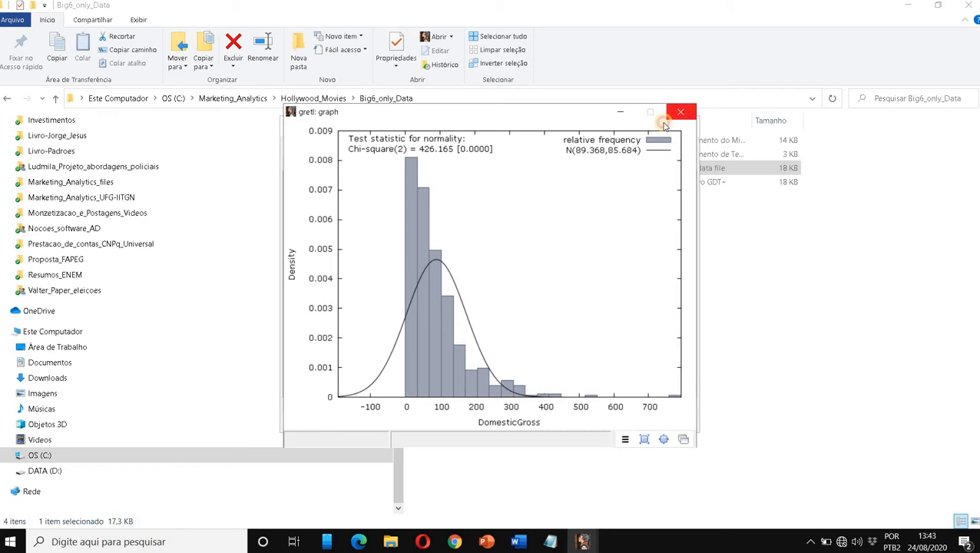
{"action": "left_click", "coordinate": [681, 109]}
- Switch back to the HollywoodMoviesedited text file in Notepad and look up the LeadStudio code for Sony
{"action": "left_click", "coordinate": [551, 541]}
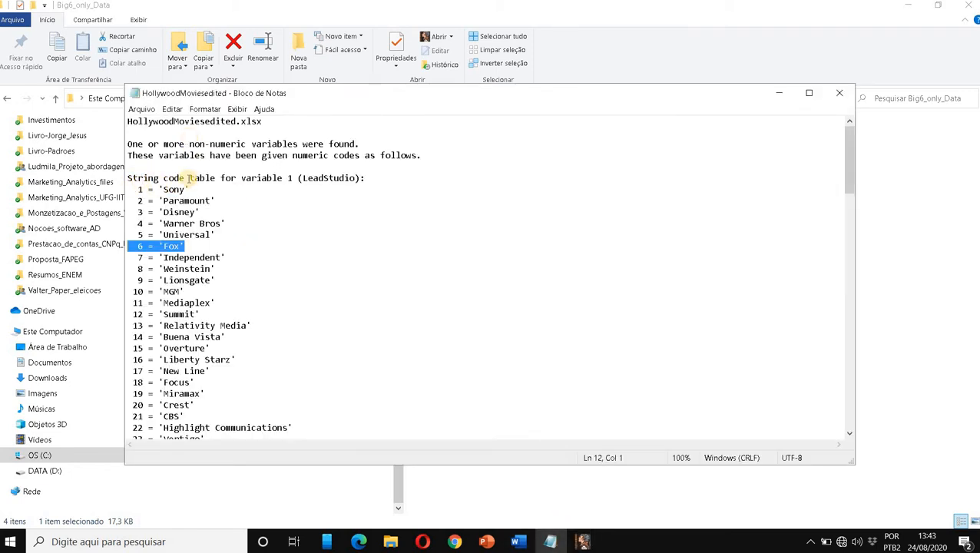
{"action": "left_click_drag", "start_coordinate": [128, 189], "coordinate": [187, 189]}
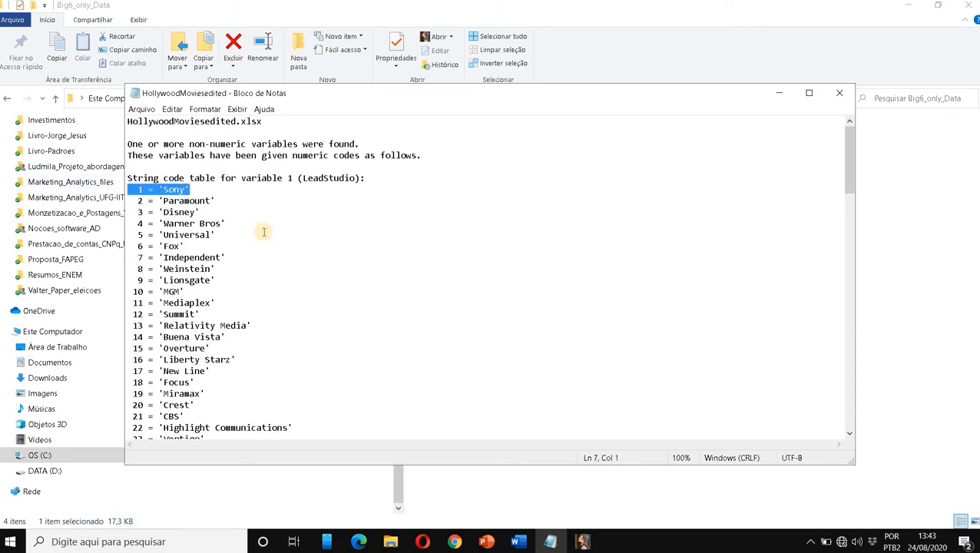
- Switch to gretl and restrict the sample to Sony's movies with the condition LeadStudio = 1, leaving the restriction non-permanent
{"action": "left_click", "coordinate": [583, 541]}
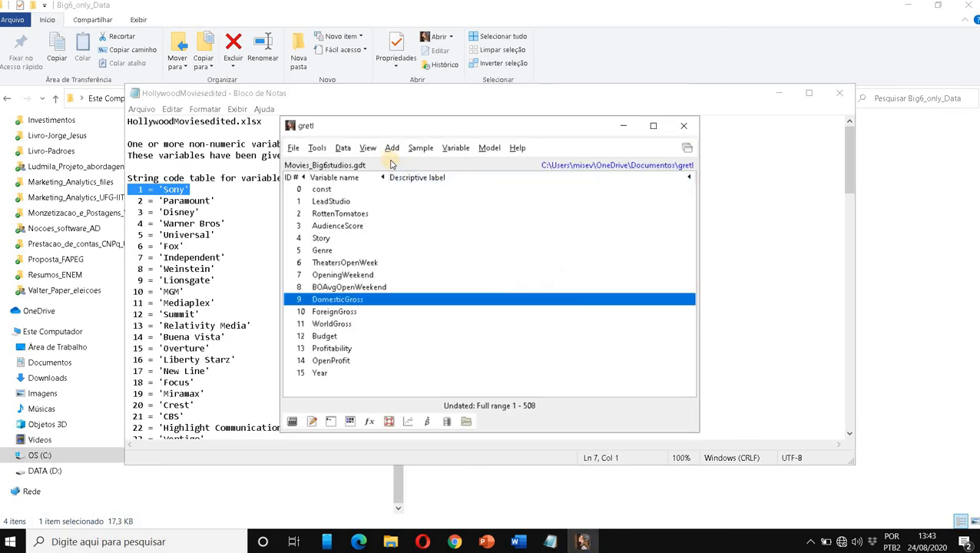
{"action": "left_click", "coordinate": [424, 149]}
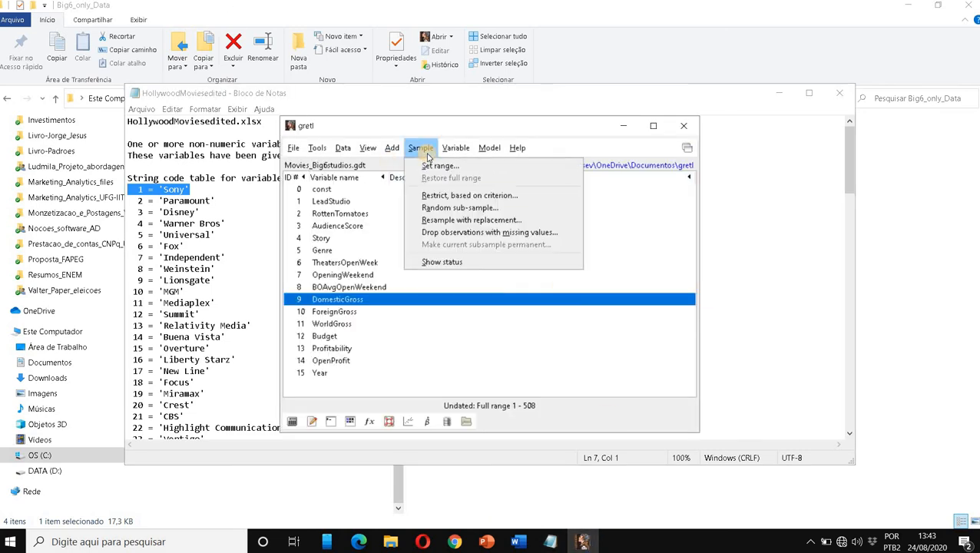
{"action": "left_click", "coordinate": [441, 197]}
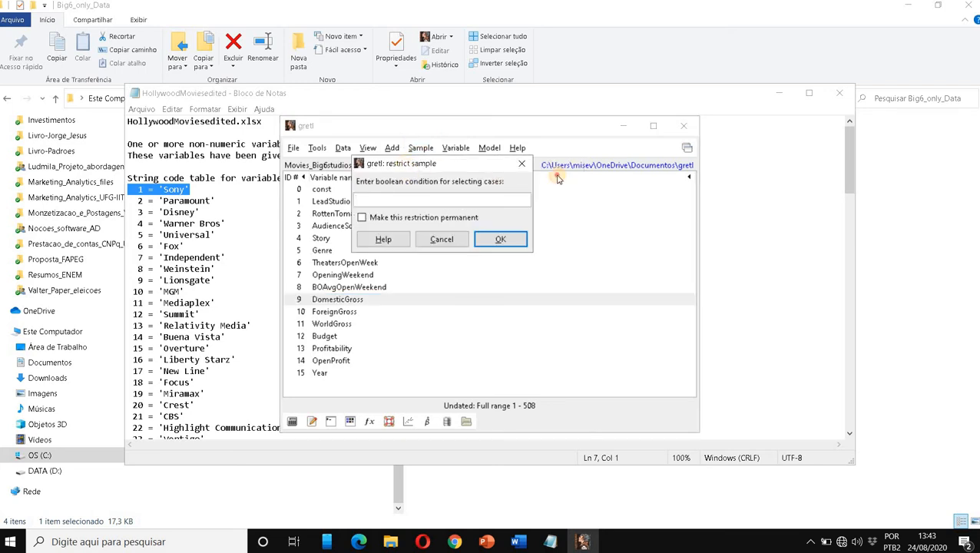
{"action": "double_click", "coordinate": [329, 201]}
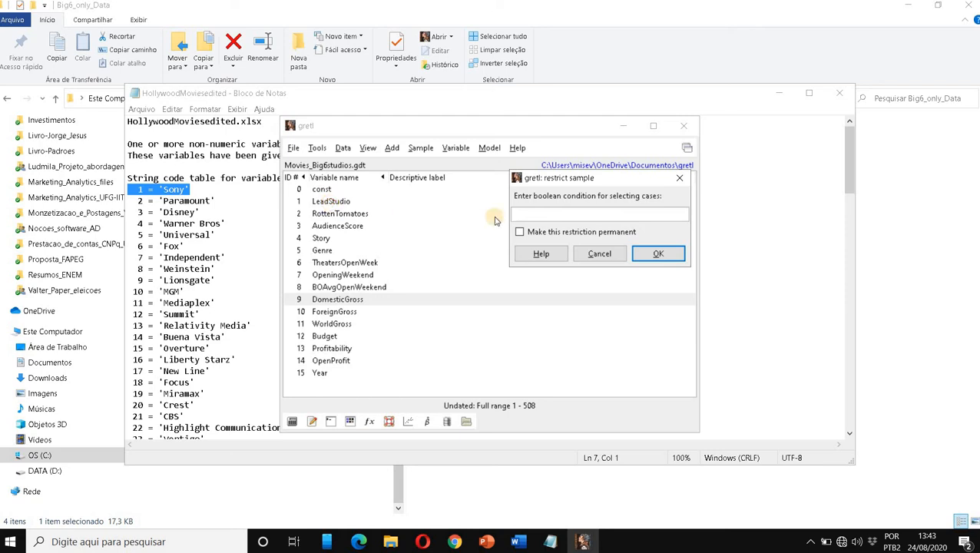
{"action": "type", "text": "= "}
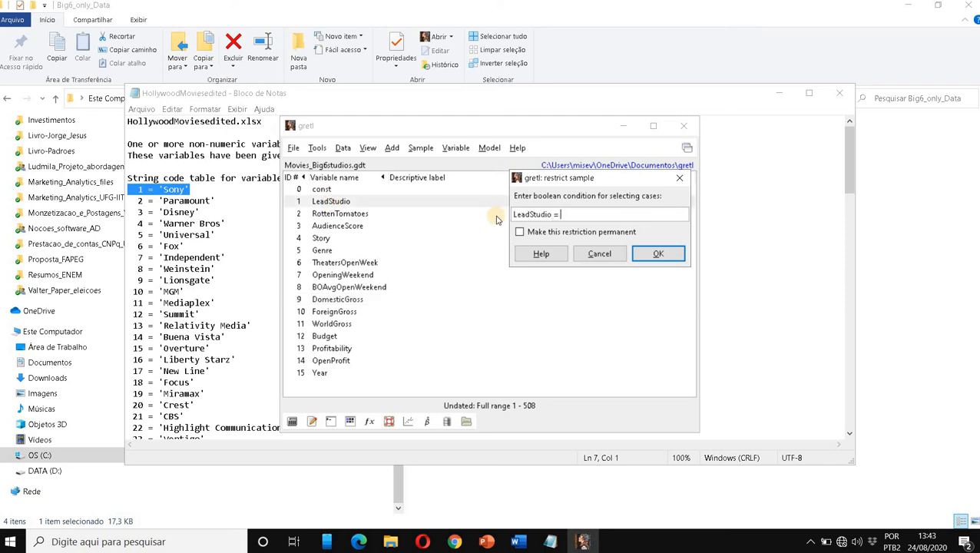
{"action": "type", "text": "1"}
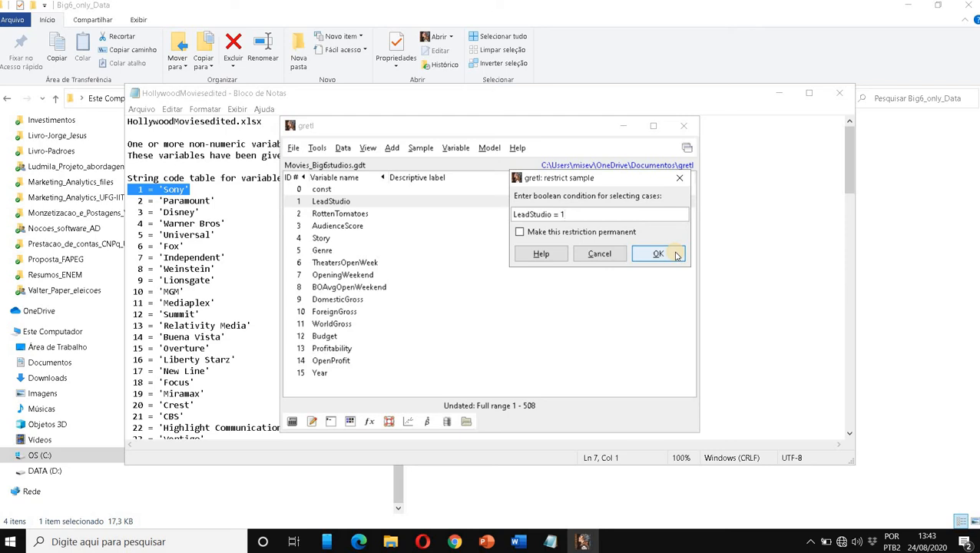
{"action": "left_click", "coordinate": [658, 255]}
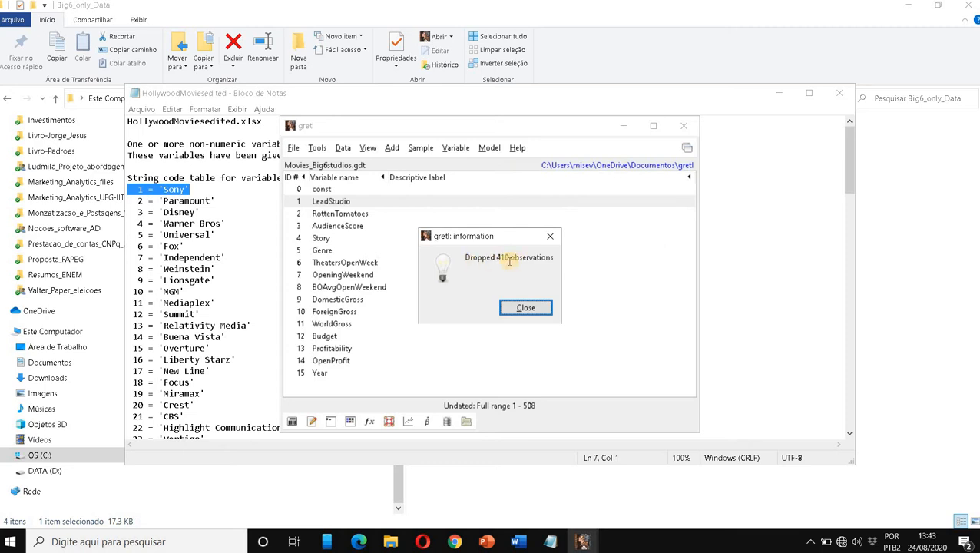
{"action": "left_click", "coordinate": [520, 312]}
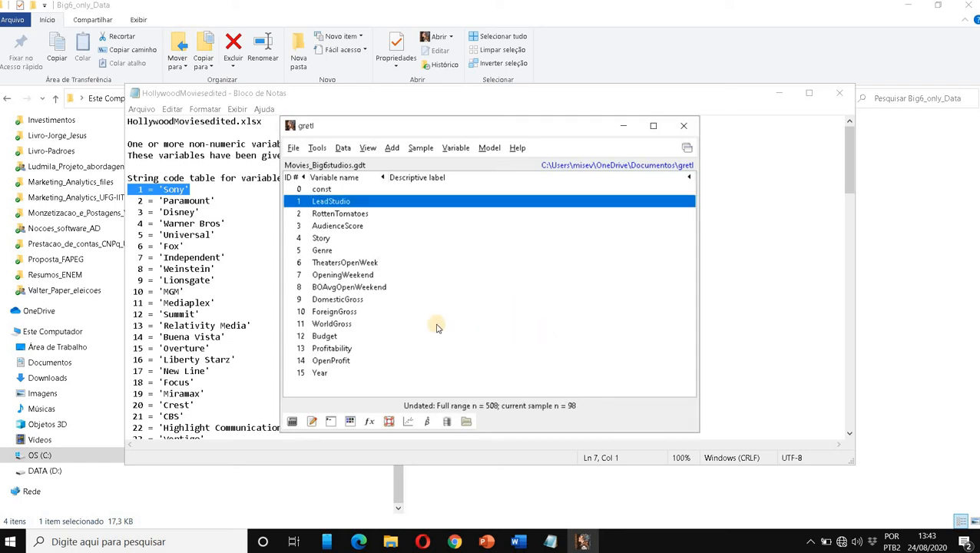
- Display the summary statistics of DomesticGross for the restricted sample and examine the mean and median
{"action": "left_click", "coordinate": [343, 299]}
{"action": "right_click", "coordinate": [343, 300]}
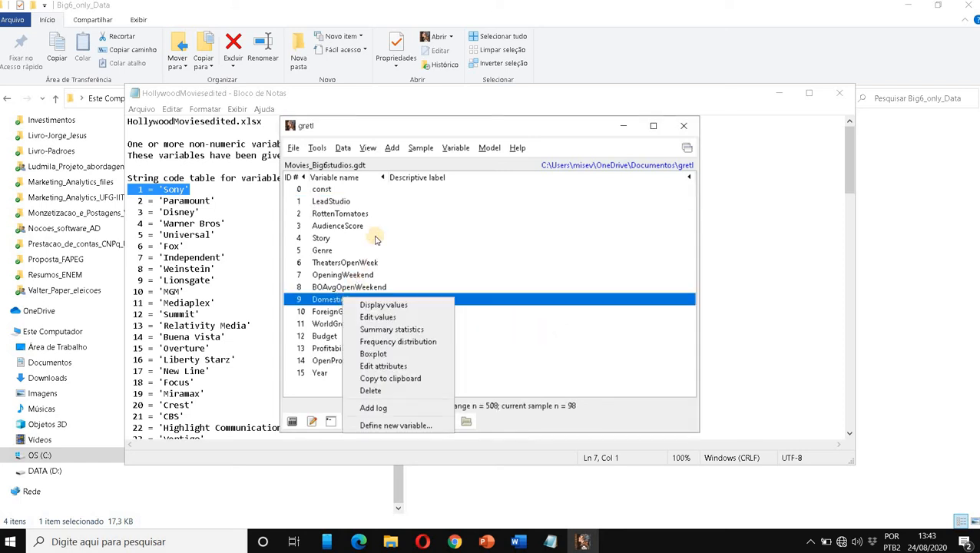
{"action": "left_click", "coordinate": [371, 301]}
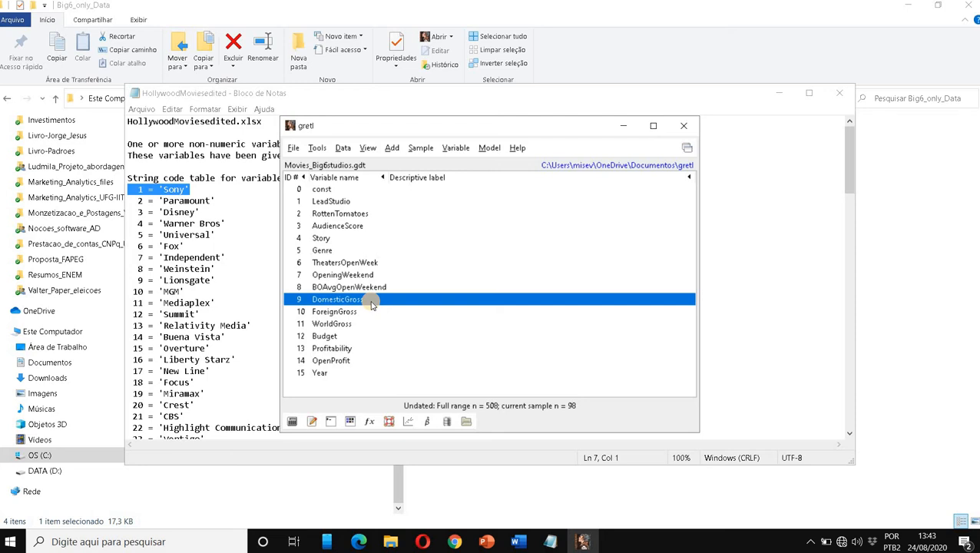
{"action": "right_click", "coordinate": [371, 305]}
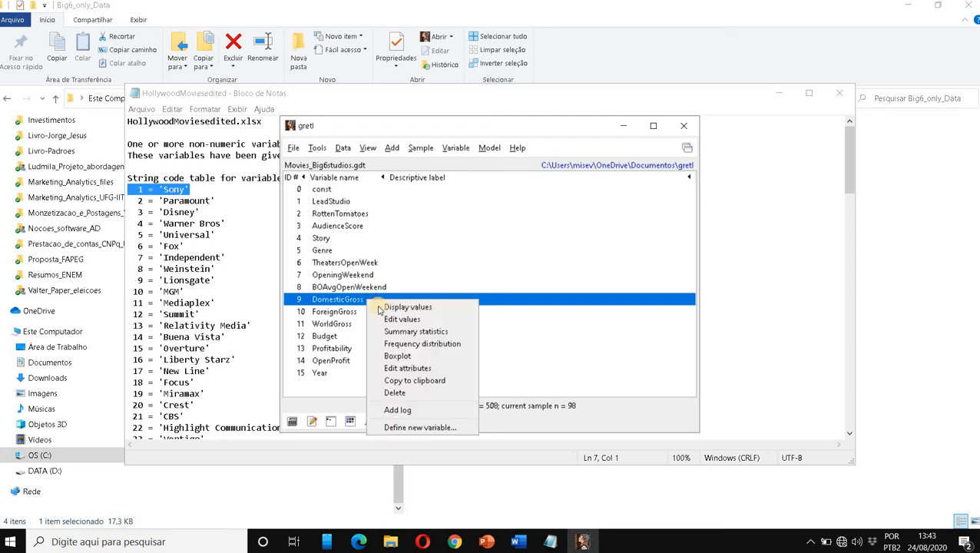
{"action": "left_click", "coordinate": [423, 334]}
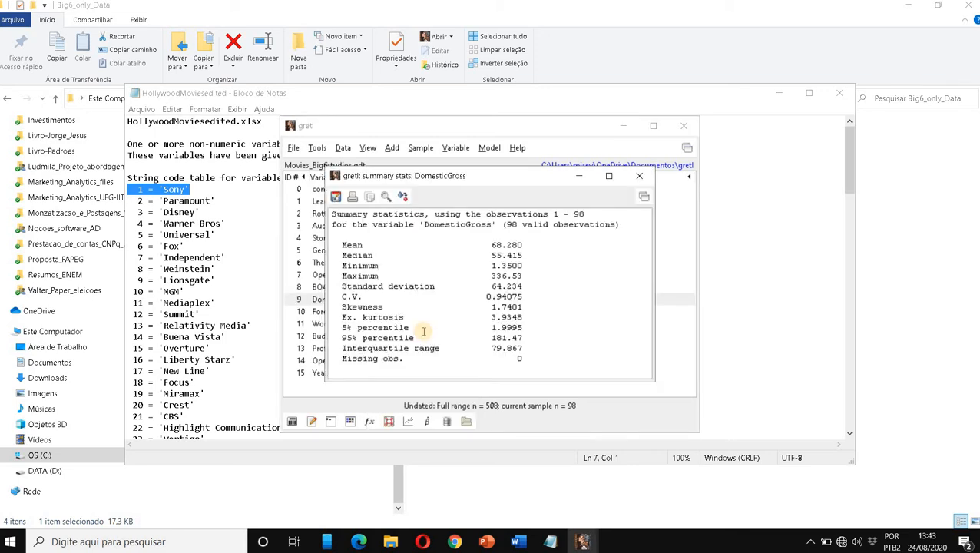
{"action": "left_click_drag", "start_coordinate": [339, 245], "coordinate": [508, 265]}
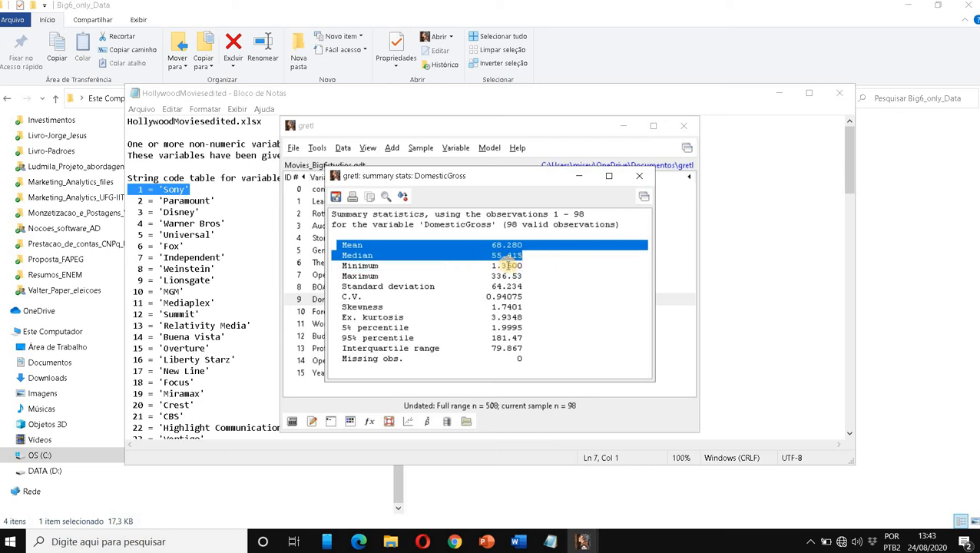
- In the Word table, enter Sony's Domestic mean 68.28 and median 55.41, and close the DomesticGross statistics window
{"action": "left_click", "coordinate": [521, 543]}
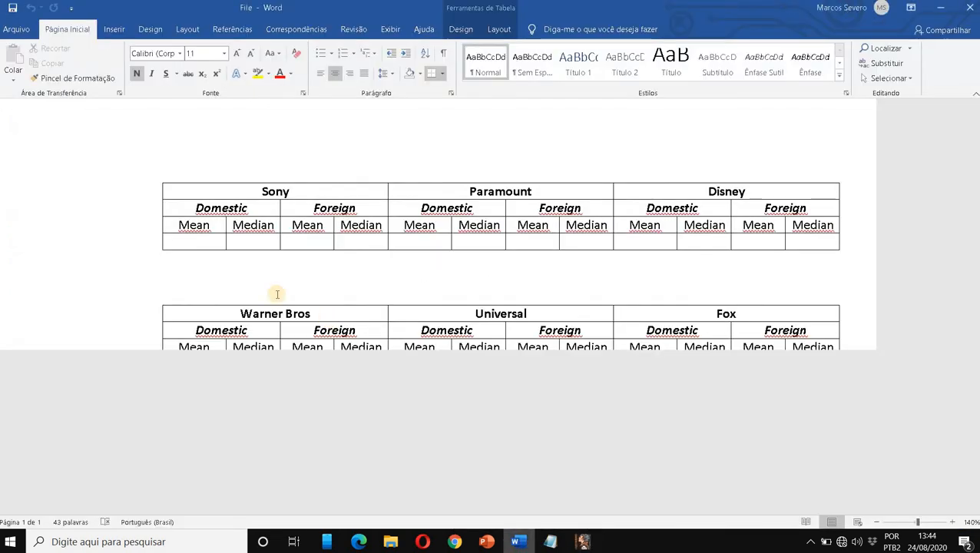
{"action": "left_click", "coordinate": [154, 239]}
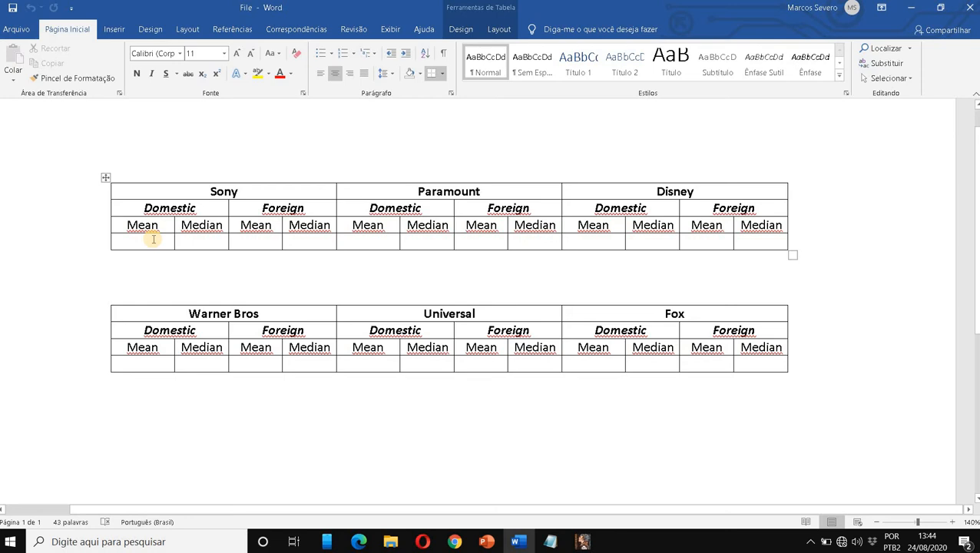
{"action": "type", "text": "68.820"}
{"action": "key", "text": "BackSpace"}
{"action": "key", "text": "BackSpace"}
{"action": "key", "text": "BackSpace"}
{"action": "type", "text": "28"}
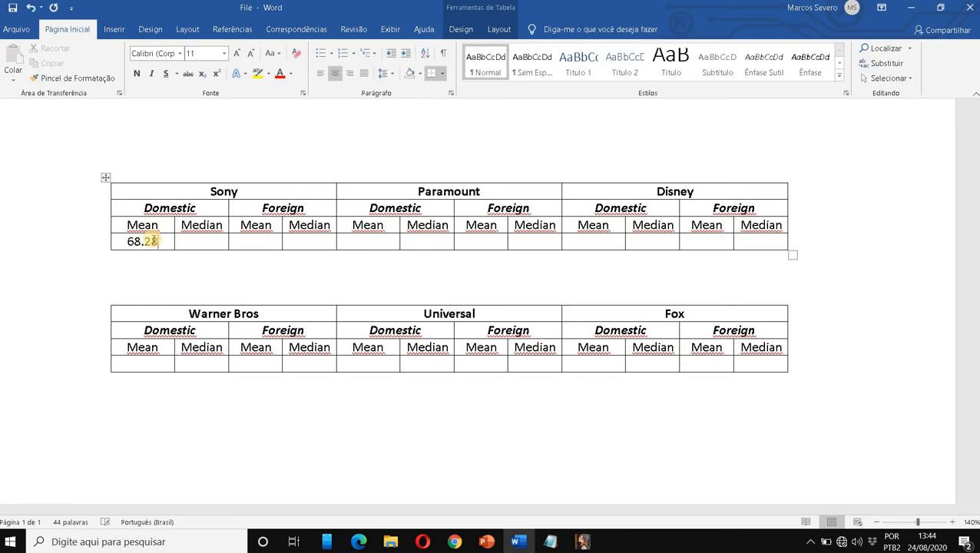
{"action": "key", "text": "alt+Tab"}
{"action": "key", "text": "alt+Tab"}
{"action": "key", "text": "Tab"}
{"action": "type", "text": "55.41"}
{"action": "key", "text": "alt+Tab"}
{"action": "left_click", "coordinate": [644, 179]}
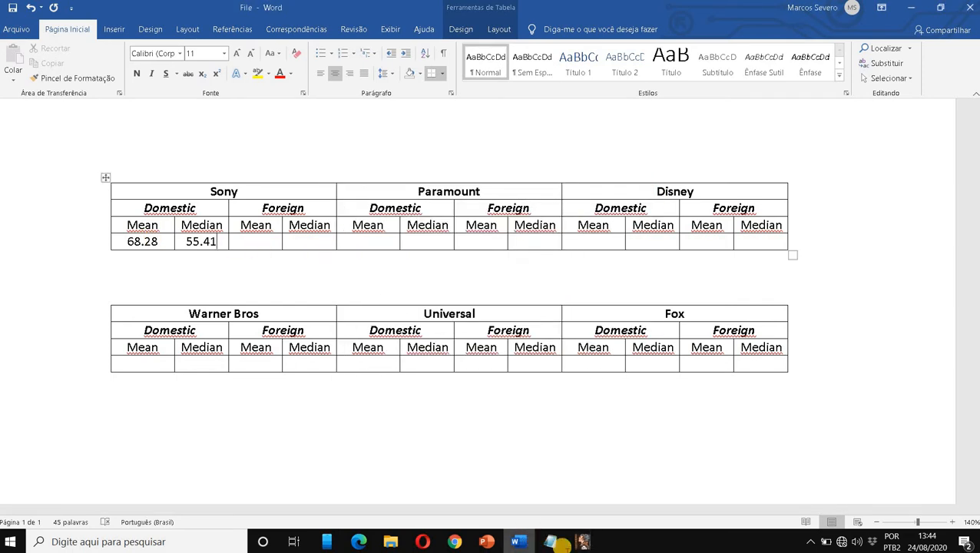
- Switch to gretl, display the summary statistics of ForeignGross for the Sony sample, and examine the mean and median
{"action": "left_click", "coordinate": [584, 544]}
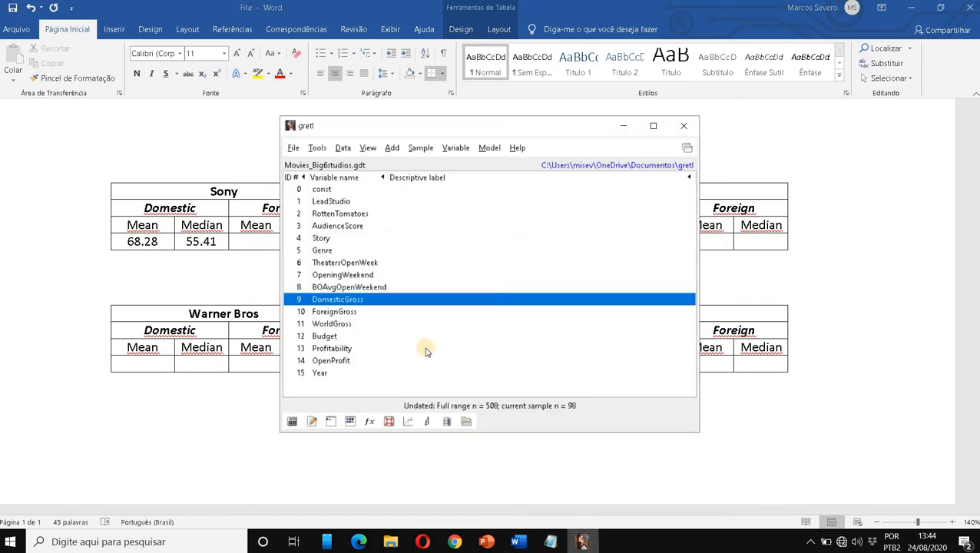
{"action": "left_click", "coordinate": [363, 314]}
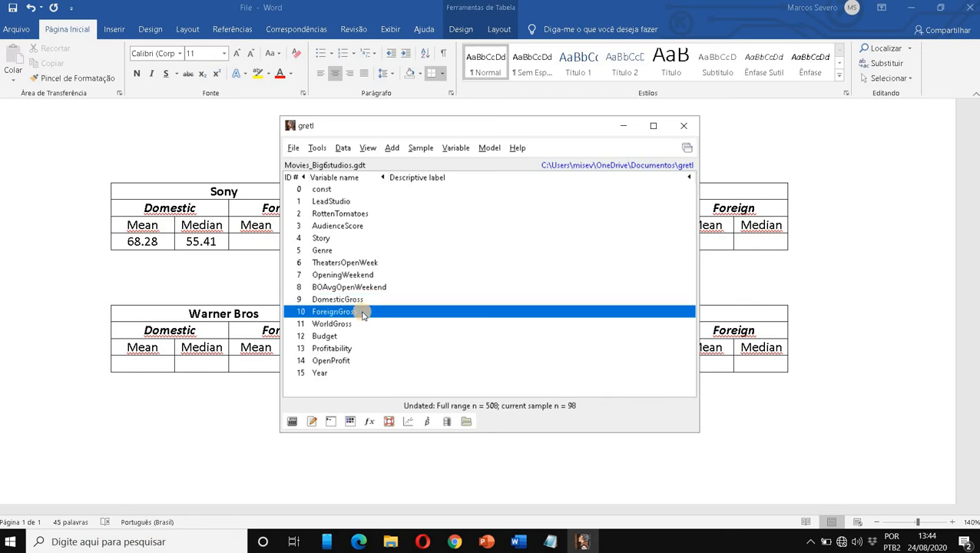
{"action": "right_click", "coordinate": [362, 314]}
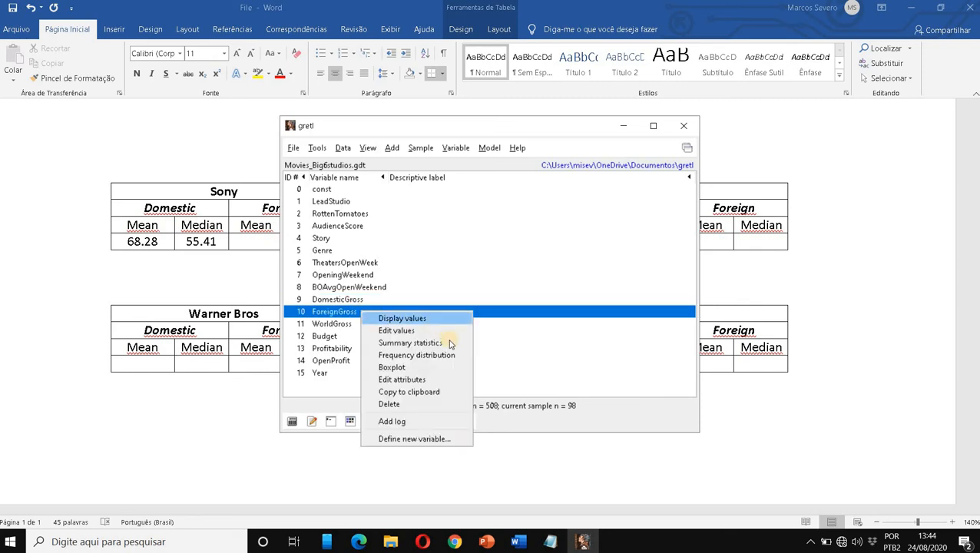
{"action": "left_click", "coordinate": [337, 315]}
{"action": "right_click", "coordinate": [338, 315]}
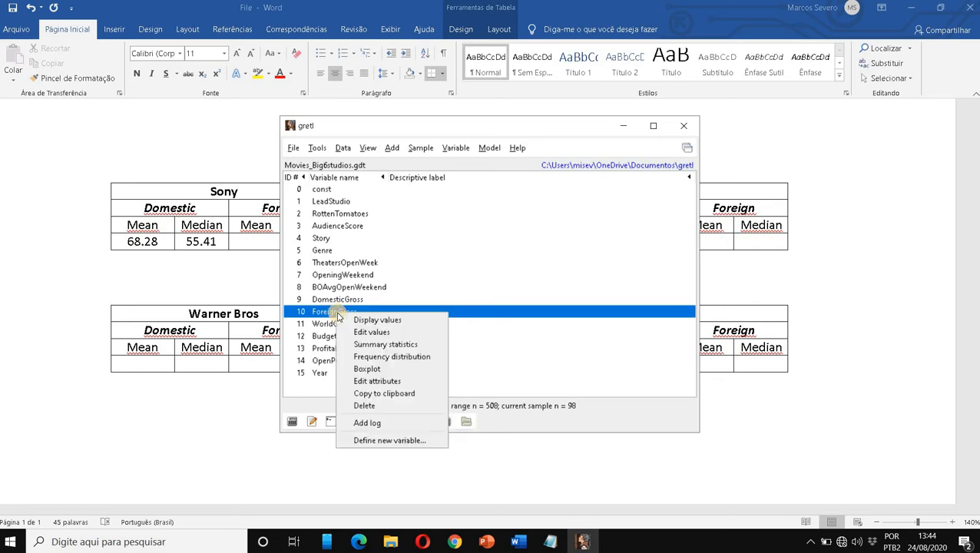
{"action": "left_click", "coordinate": [388, 344]}
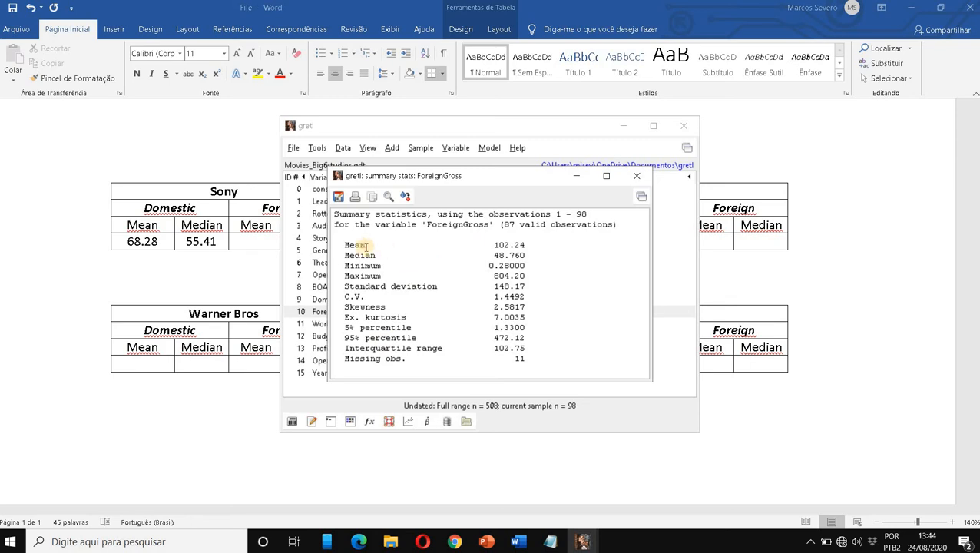
{"action": "left_click_drag", "start_coordinate": [343, 244], "coordinate": [537, 247]}
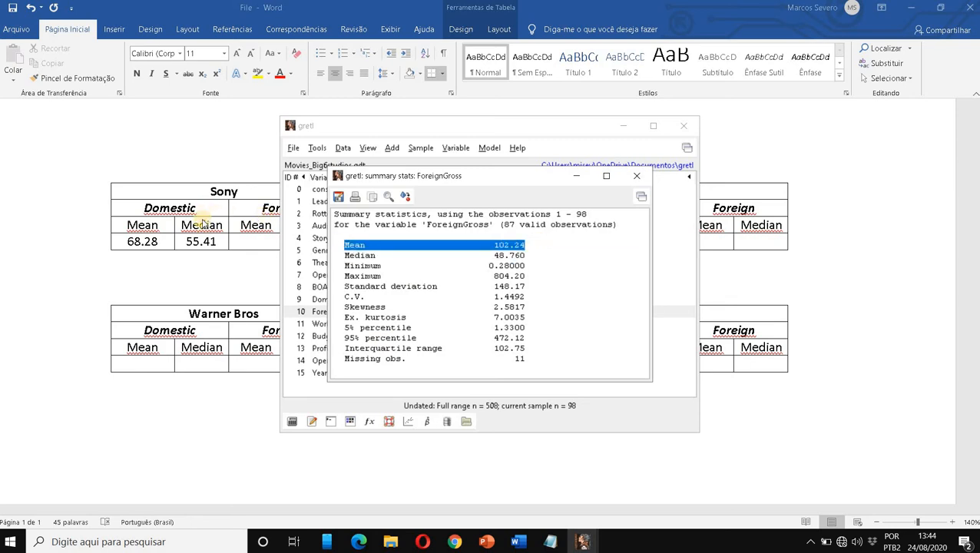
- In the Word table, enter Sony's Foreign mean 102.24 and median 48.76
{"action": "left_click", "coordinate": [258, 243]}
{"action": "type", "text": "102."}
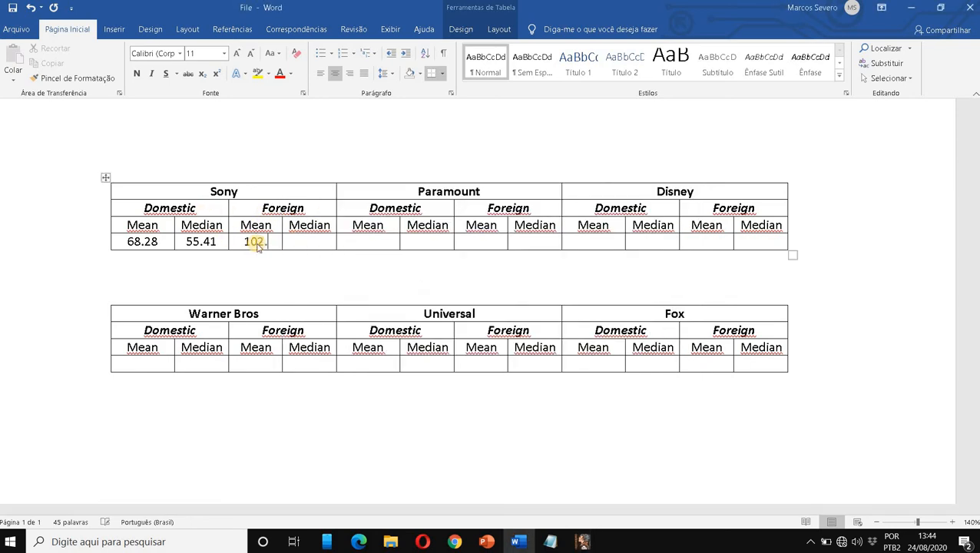
{"action": "key", "text": "alt+Tab"}
{"action": "key", "text": "alt+Tab"}
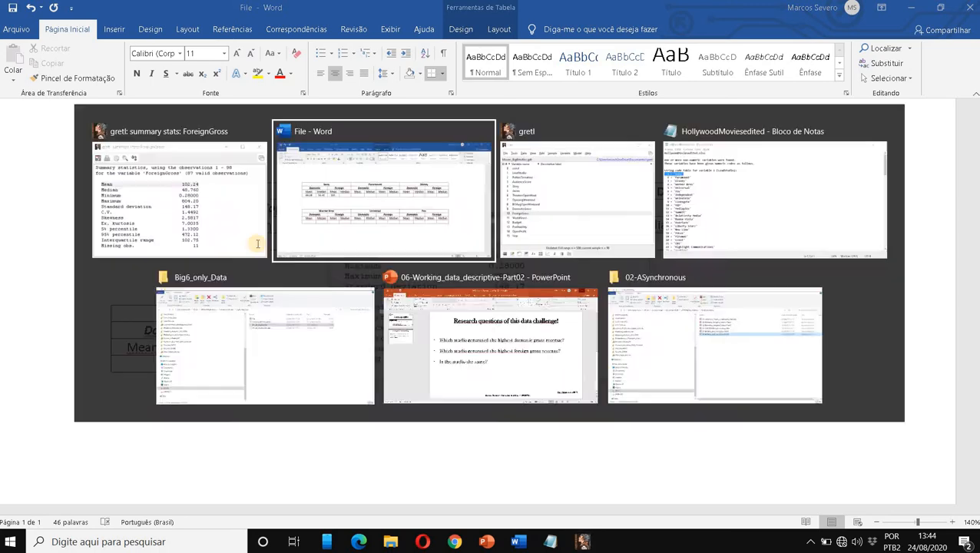
{"action": "key", "text": "Tab"}
{"action": "type", "text": "48"}
{"action": "key", "text": "alt+Tab"}
{"action": "key", "text": "alt+Tab"}
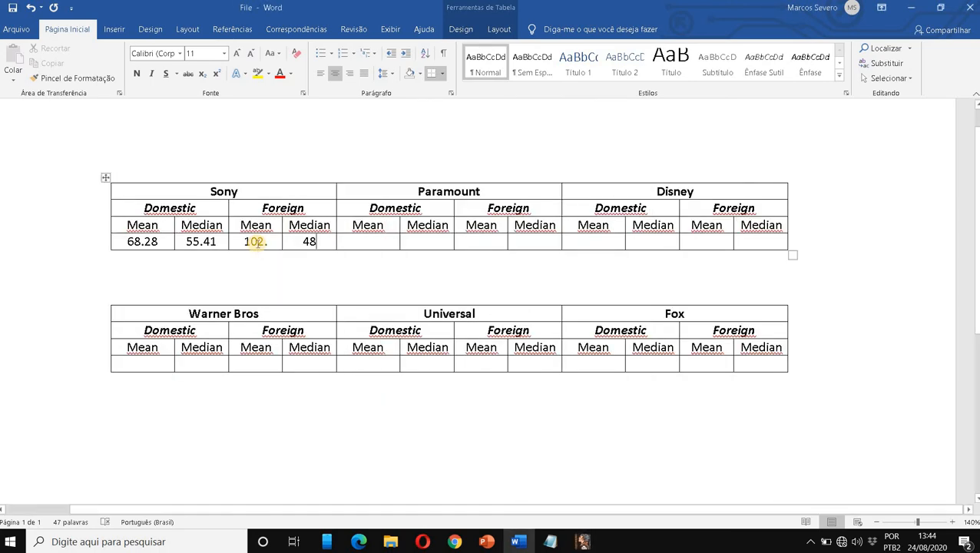
{"action": "type", "text": ".76"}
{"action": "key", "text": "alt+Tab"}
{"action": "left_click", "coordinate": [273, 243]}
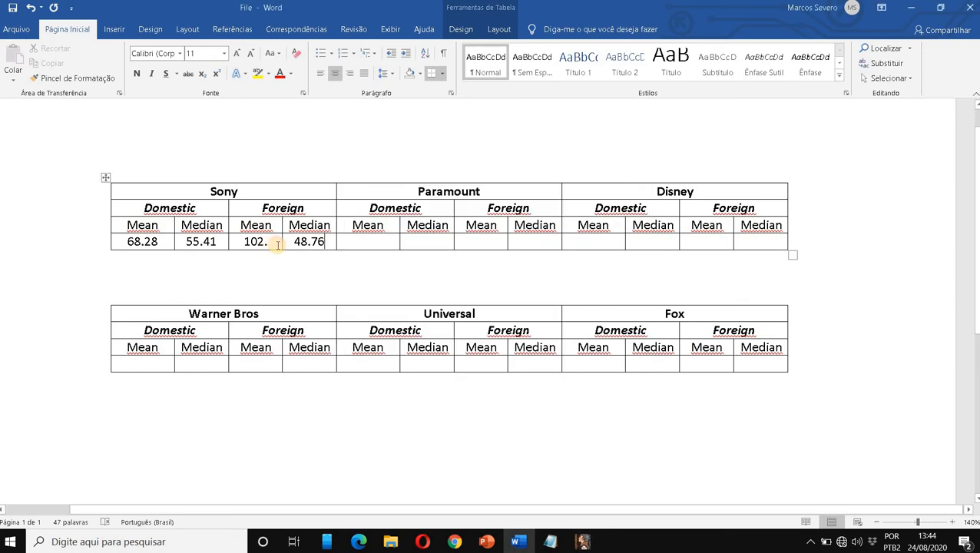
{"action": "type", "text": "24"}
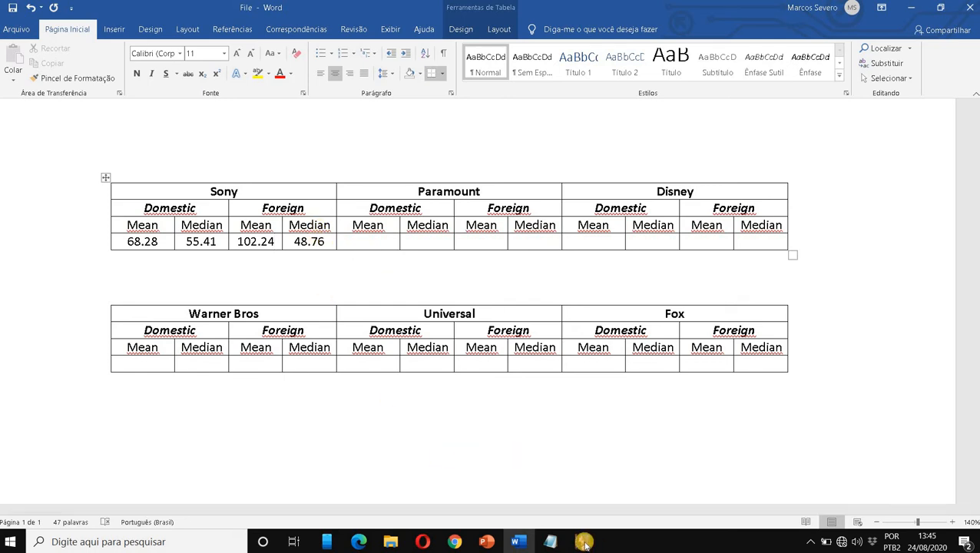
- Switch back to gretl, close the ForeignGross statistics window, and restore the sample to its full range
{"action": "mouse_move", "coordinate": [583, 542]}
{"action": "left_click", "coordinate": [634, 448]}
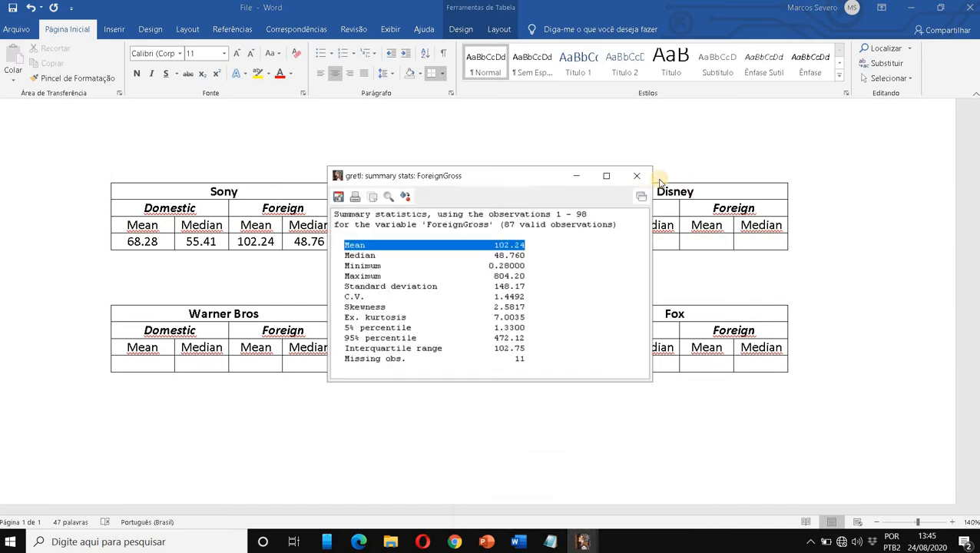
{"action": "left_click", "coordinate": [639, 178]}
{"action": "left_click", "coordinate": [603, 543]}
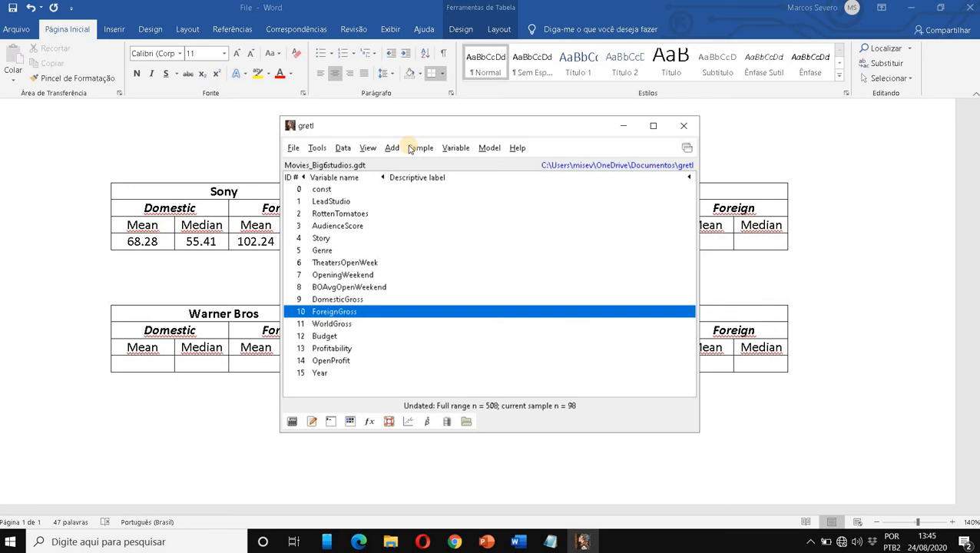
{"action": "left_click", "coordinate": [411, 147]}
{"action": "left_click", "coordinate": [442, 176]}
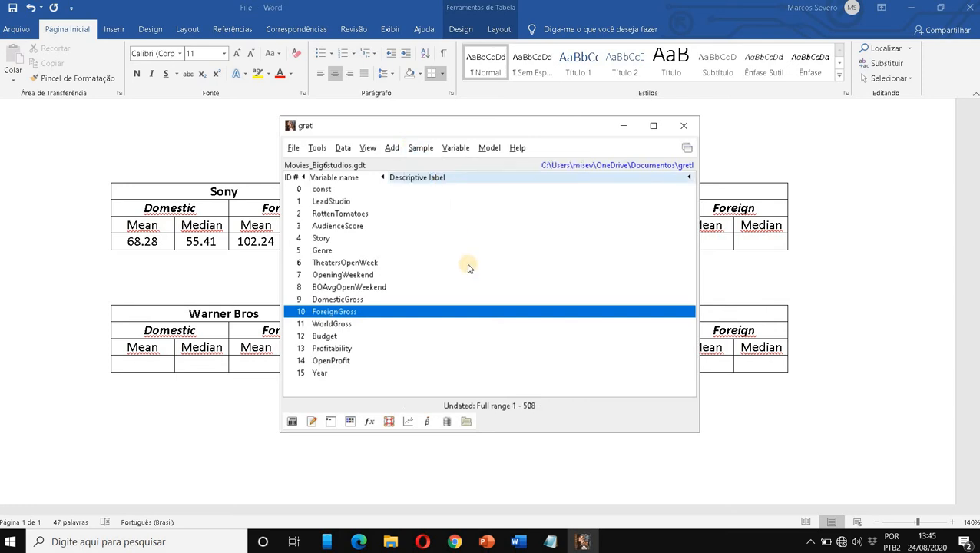
- Switch to the HollywoodMoviesedited text file in Notepad and look up the LeadStudio code for Paramount
{"action": "left_click", "coordinate": [492, 473]}
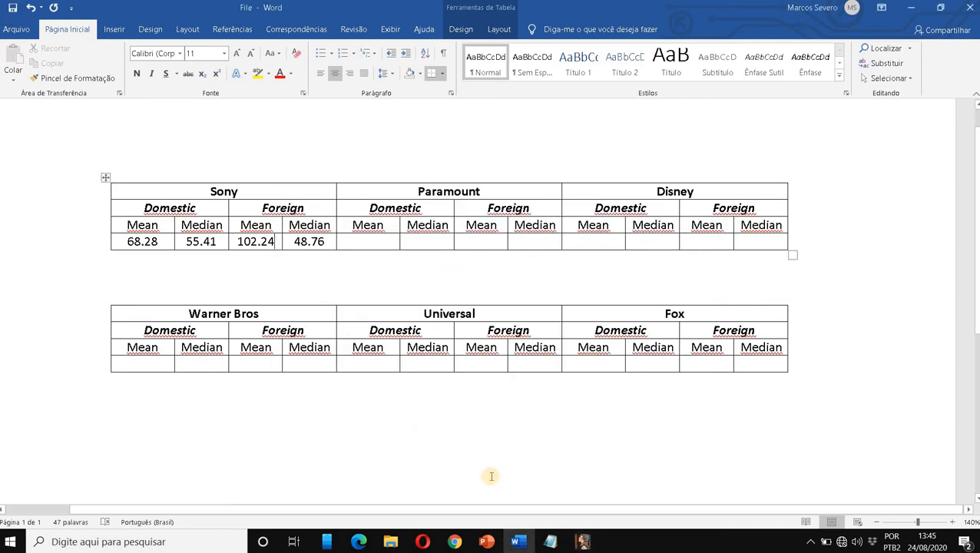
{"action": "left_click", "coordinate": [207, 194]}
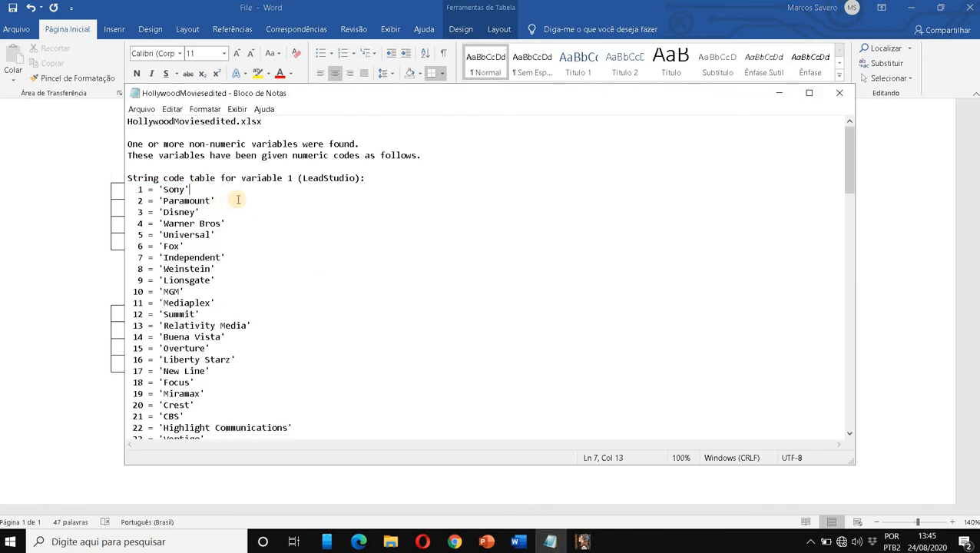
{"action": "left_click_drag", "start_coordinate": [235, 198], "coordinate": [65, 198]}
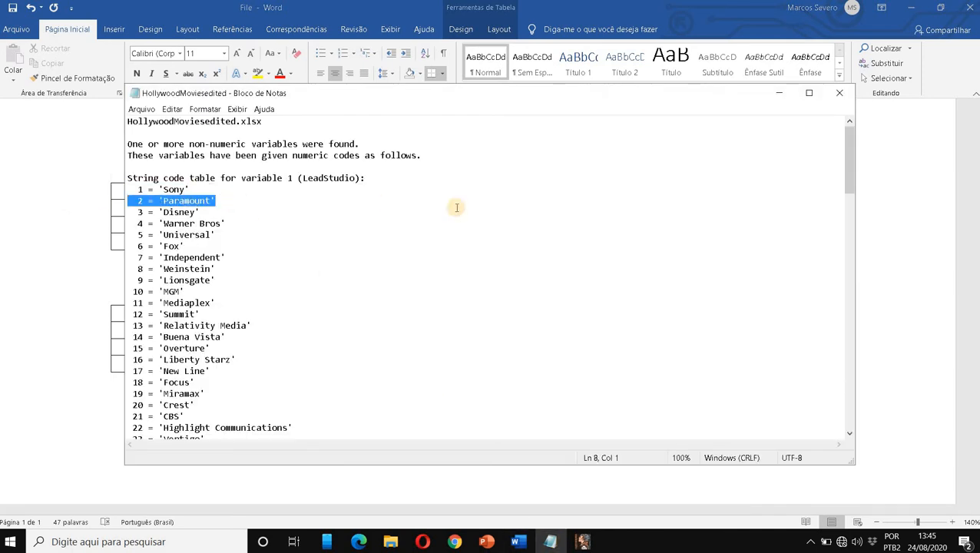
{"action": "left_click", "coordinate": [550, 541]}
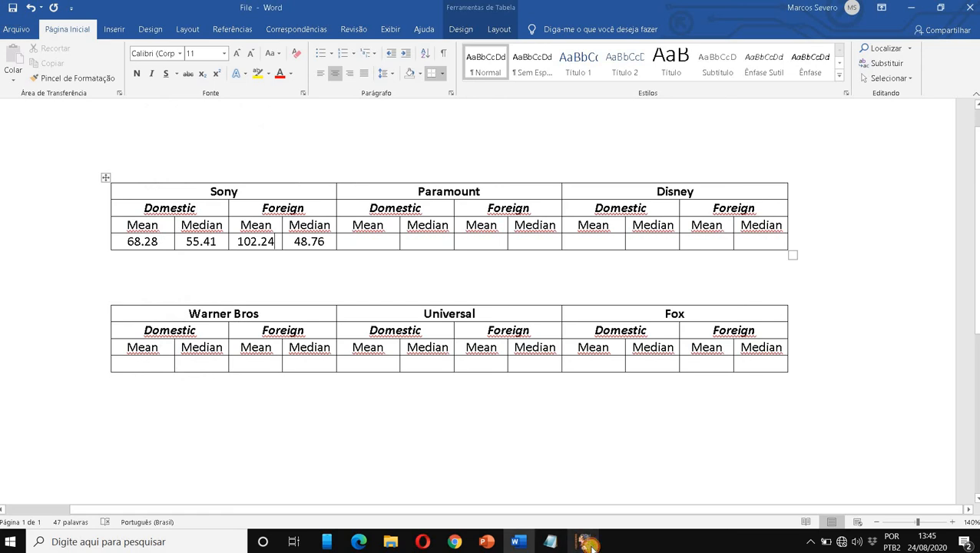
- Switch to gretl and restrict the sample to the Paramount films with the condition LeadStudio = 2
{"action": "left_click", "coordinate": [582, 542]}
{"action": "left_click", "coordinate": [420, 147]}
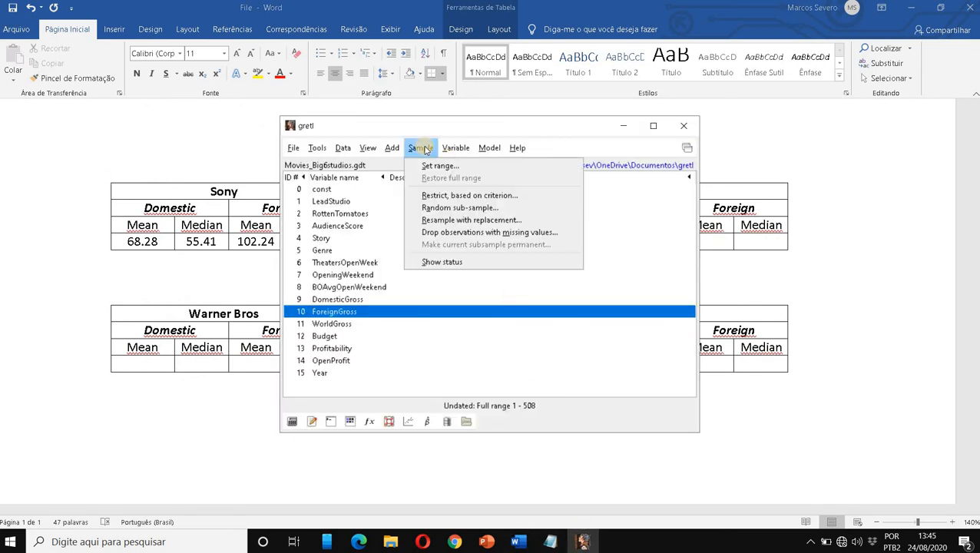
{"action": "left_click", "coordinate": [443, 194]}
{"action": "double_click", "coordinate": [329, 201]}
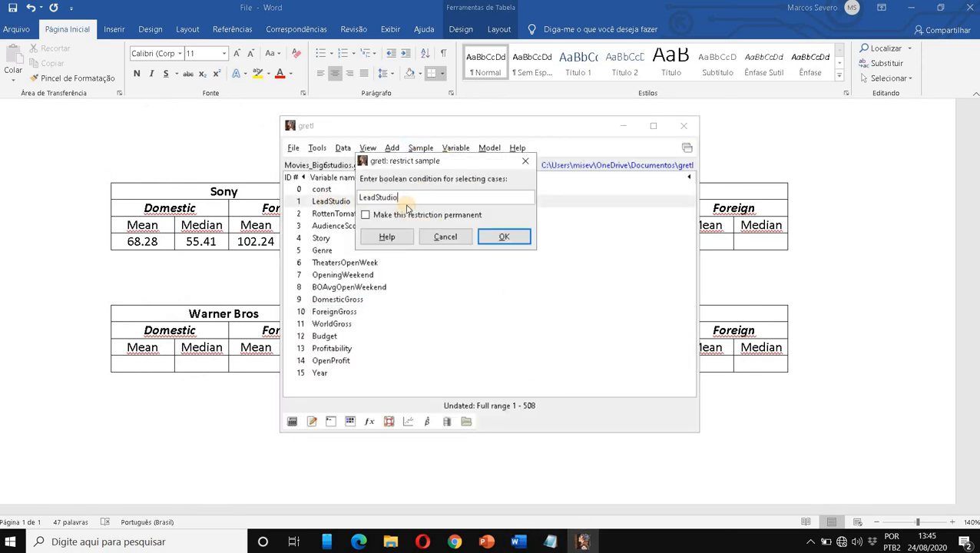
{"action": "type", "text": "= 2"}
{"action": "left_click", "coordinate": [510, 238]}
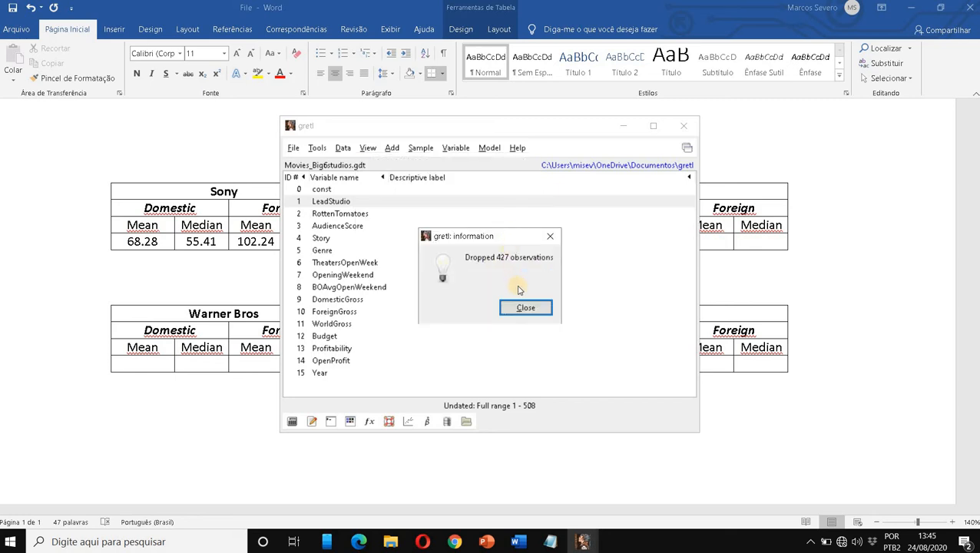
{"action": "left_click", "coordinate": [526, 308]}
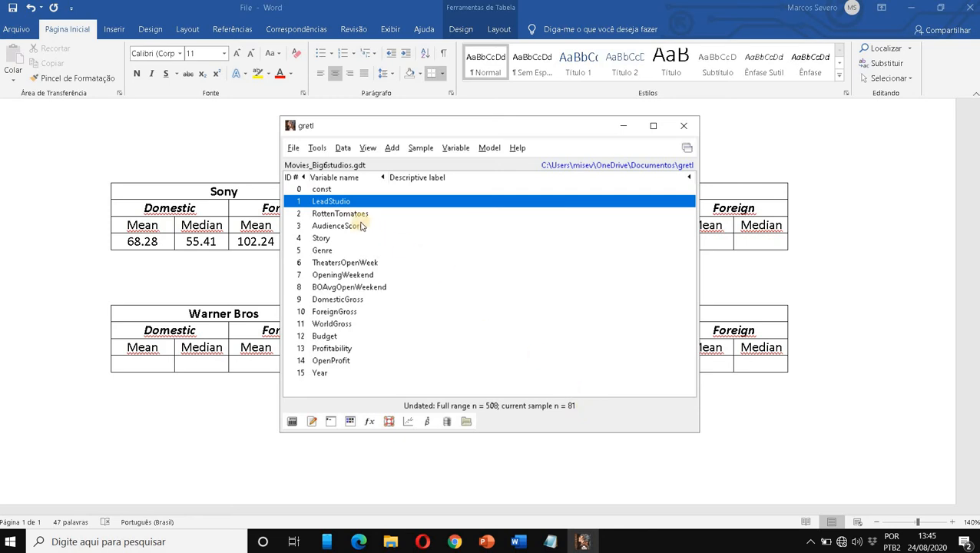
- Display the LeadStudio values of the restricted sample, check which studio they belong to, and close the listing
{"action": "double_click", "coordinate": [333, 204]}
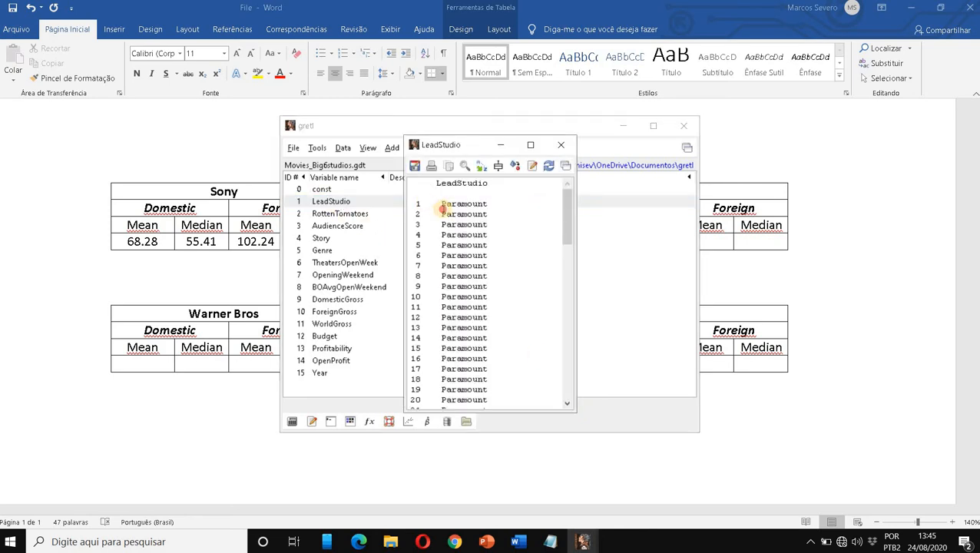
{"action": "left_click_drag", "start_coordinate": [436, 205], "coordinate": [525, 359]}
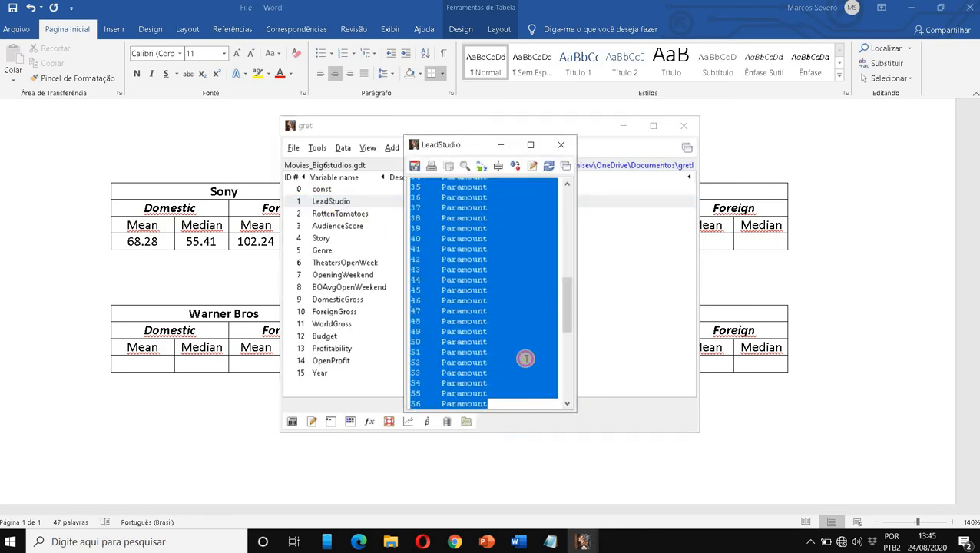
{"action": "left_click", "coordinate": [561, 144]}
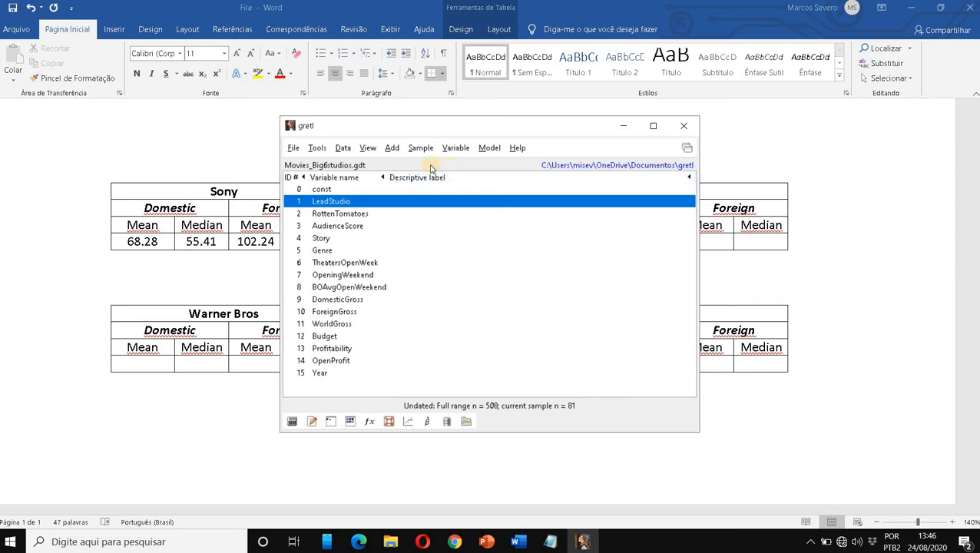
- Display the main summary statistics of DomesticGross and ForeignGross together for the Paramount sample
{"action": "left_click", "coordinate": [363, 299]}
{"action": "right_click", "coordinate": [363, 299]}
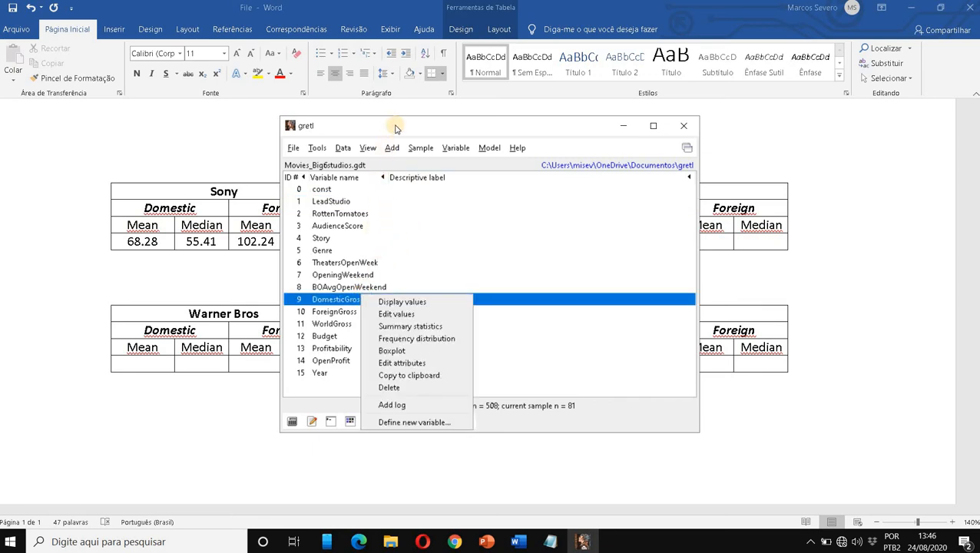
{"action": "left_click", "coordinate": [368, 151]}
{"action": "left_click", "coordinate": [369, 149]}
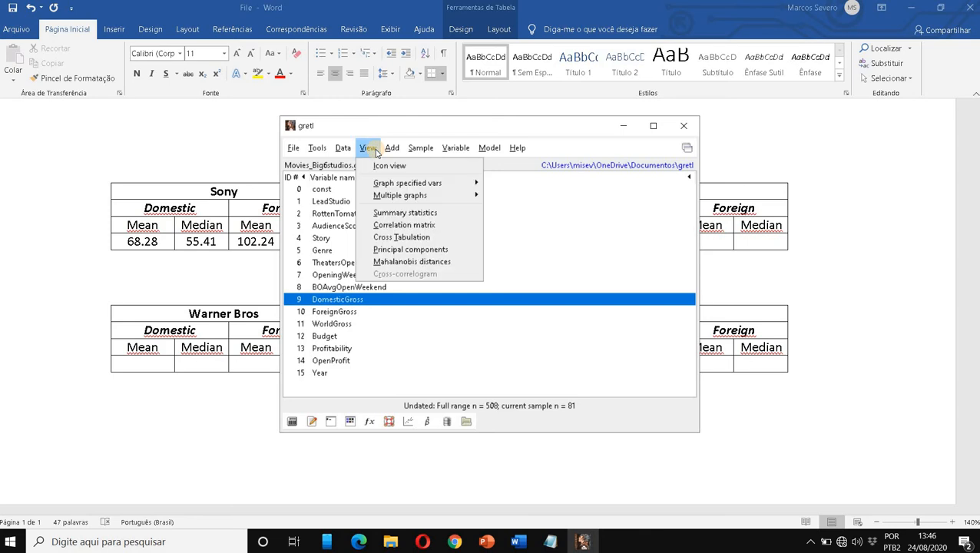
{"action": "left_click", "coordinate": [413, 213]}
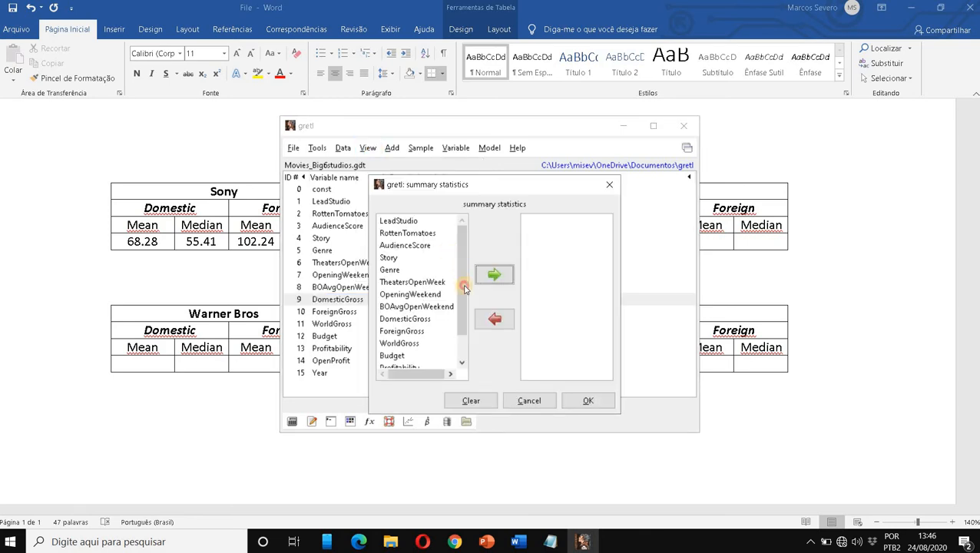
{"action": "left_click_drag", "start_coordinate": [464, 288], "coordinate": [462, 311]}
{"action": "left_click", "coordinate": [397, 290]}
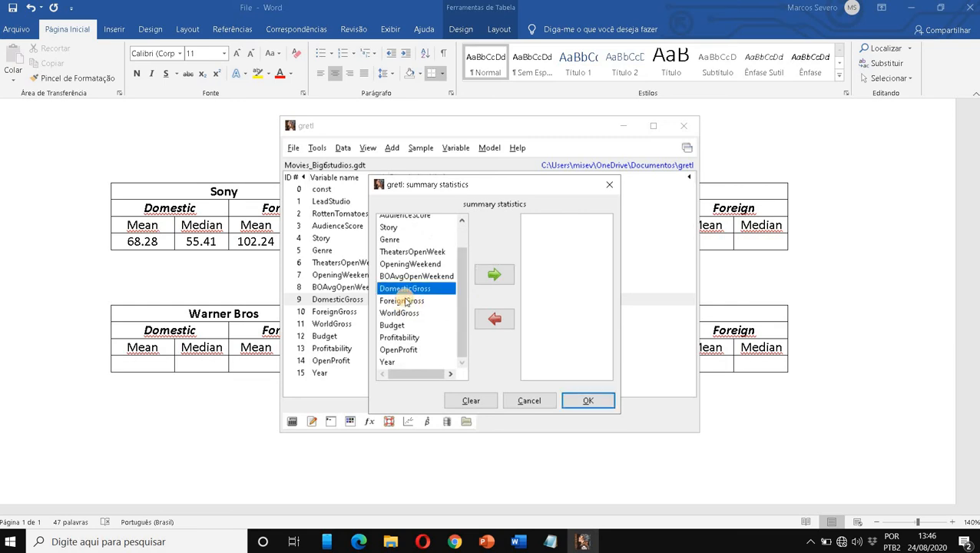
{"action": "left_click", "coordinate": [409, 303], "text": "shift"}
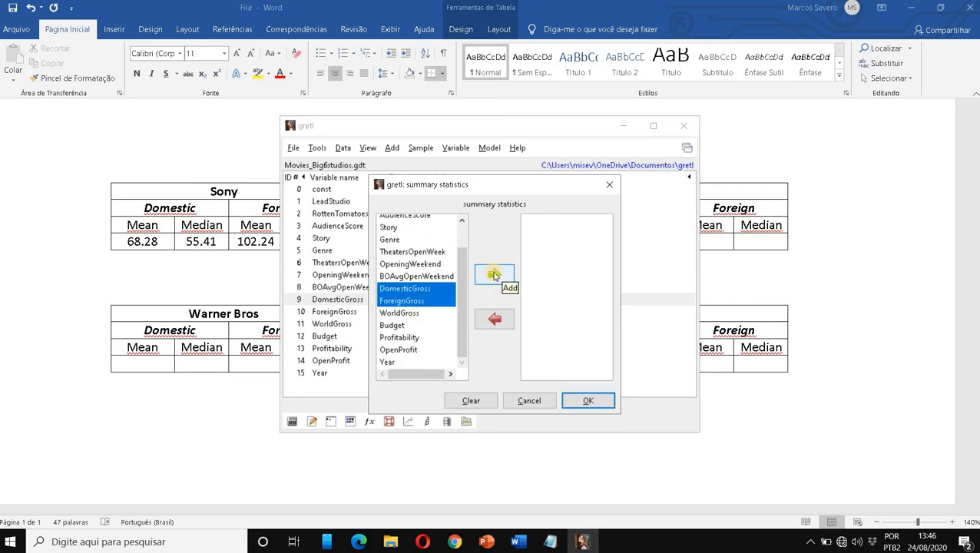
{"action": "left_click", "coordinate": [495, 275]}
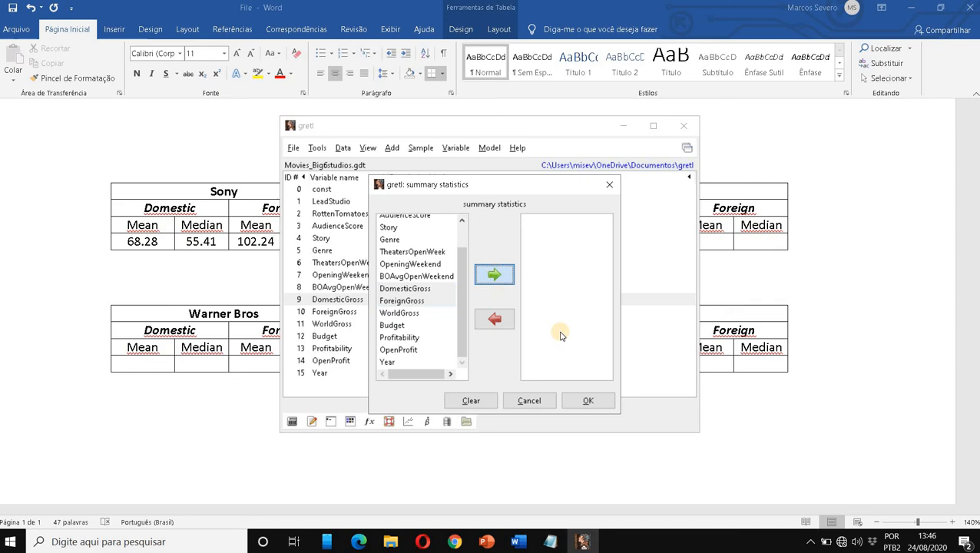
{"action": "left_click", "coordinate": [589, 400]}
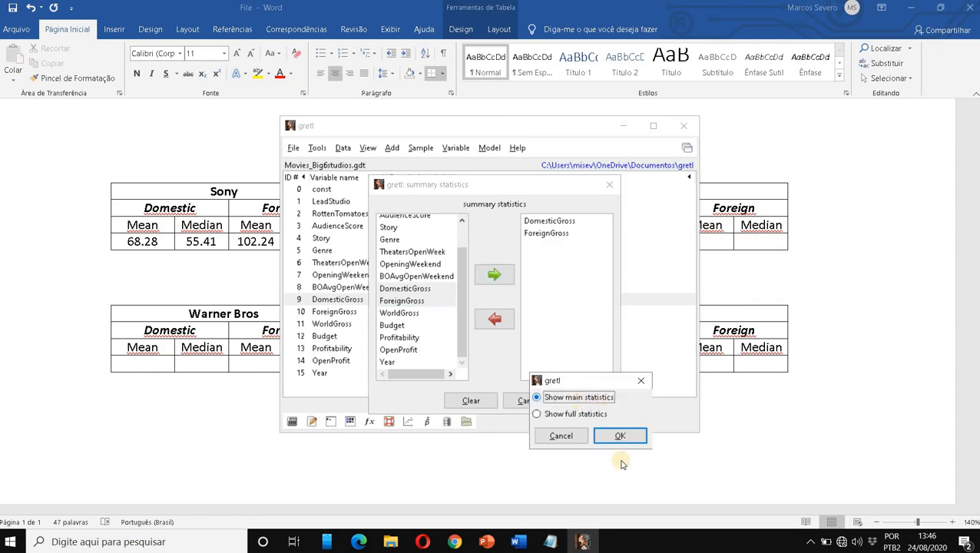
{"action": "left_click", "coordinate": [618, 434]}
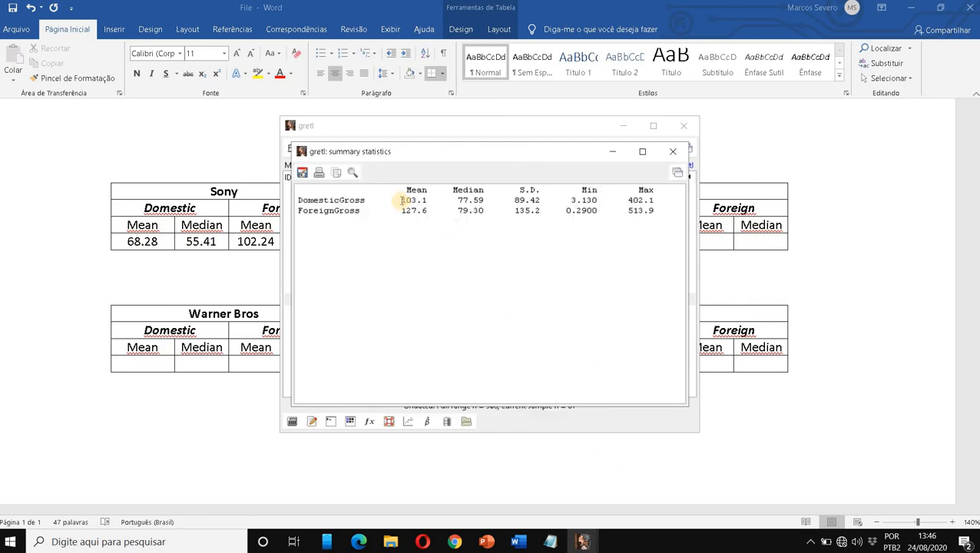
- Read the DomesticGross statistics and enter Paramount's Domestic mean 103.1 and median 77.58 in the Word table
{"action": "left_click_drag", "start_coordinate": [400, 200], "coordinate": [457, 201]}
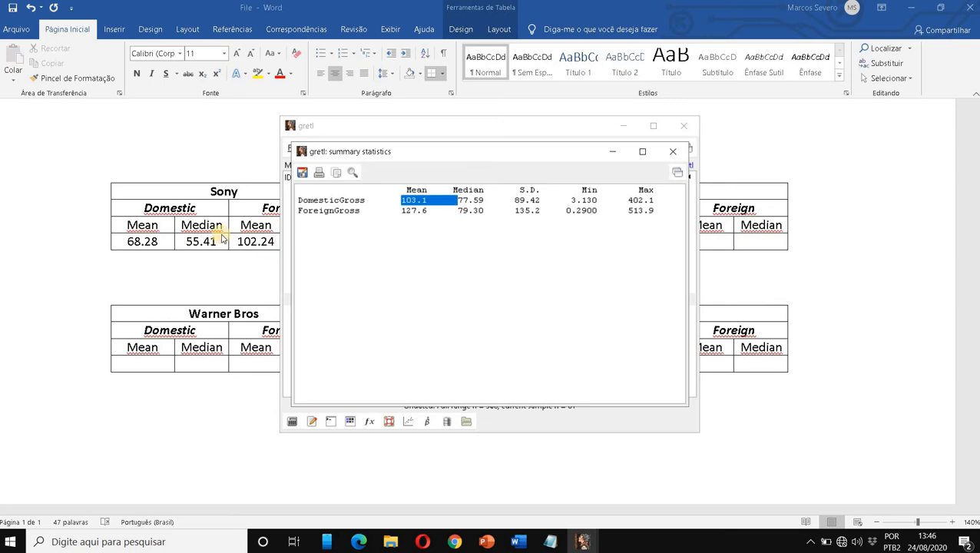
{"action": "left_click", "coordinate": [266, 239]}
{"action": "left_click", "coordinate": [367, 242]}
{"action": "key", "text": "alt+Tab"}
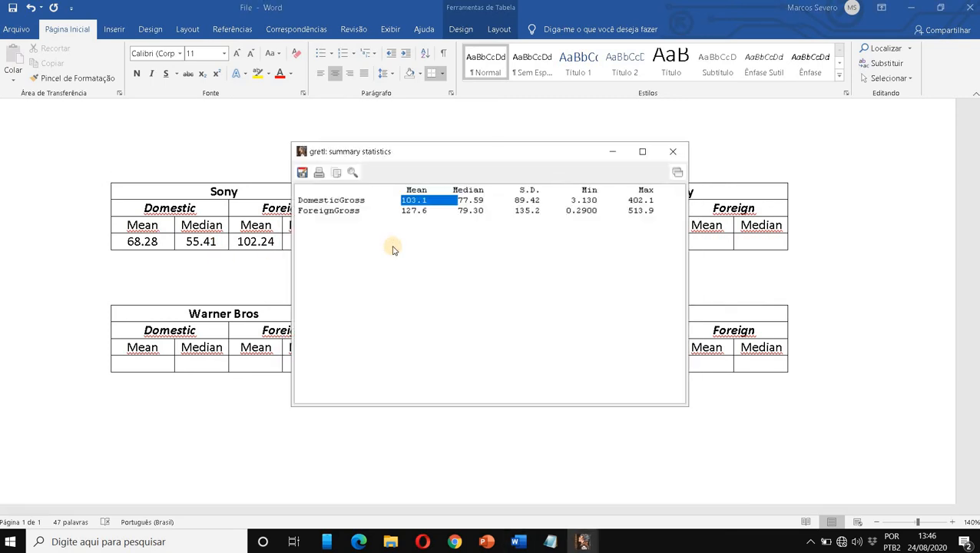
{"action": "key", "text": "alt+Tab"}
{"action": "type", "text": "1º3"}
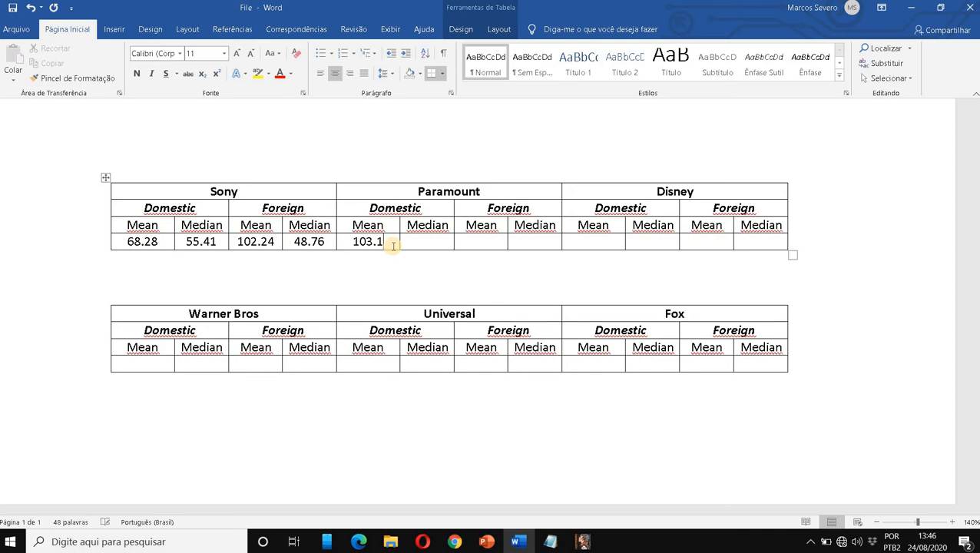
{"action": "key", "text": "alt+Tab"}
{"action": "key", "text": "alt+Tab"}
{"action": "type", "text": "7"}
- Read the ForeignGross statistics in gretl and enter Paramount's Foreign mean 127.59 and median 79.30 in the Word table
{"action": "key", "text": "alt+Tab"}
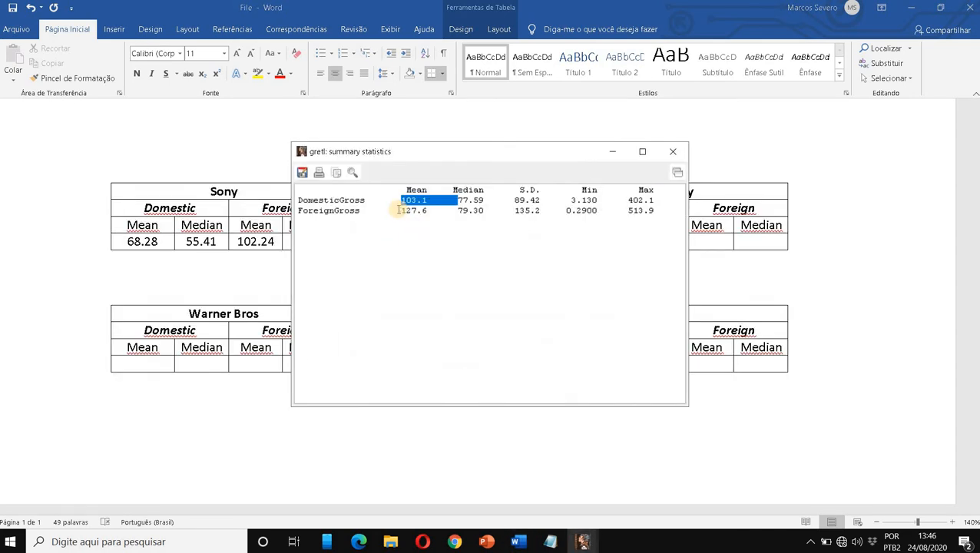
{"action": "left_click_drag", "start_coordinate": [400, 211], "coordinate": [494, 216]}
{"action": "key", "text": "alt+Tab"}
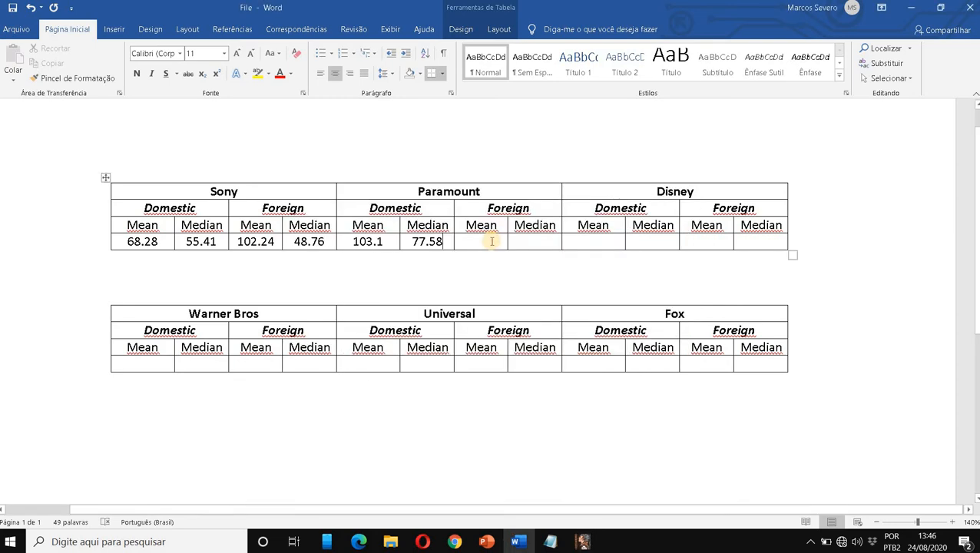
{"action": "left_click", "coordinate": [492, 241]}
{"action": "type", "text": "127"}
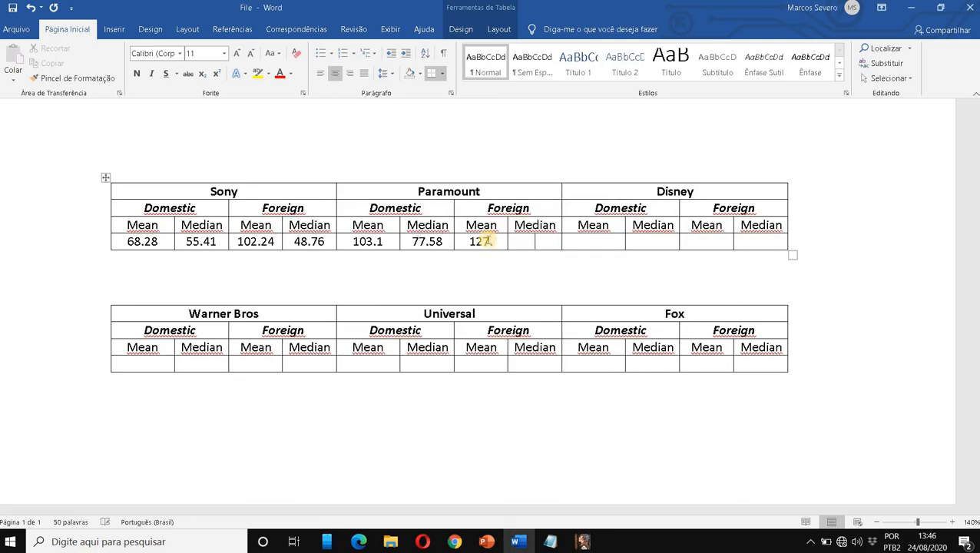
{"action": "key", "text": "alt+Tab"}
{"action": "key", "text": "alt+Tab"}
{"action": "type", "text": "."}
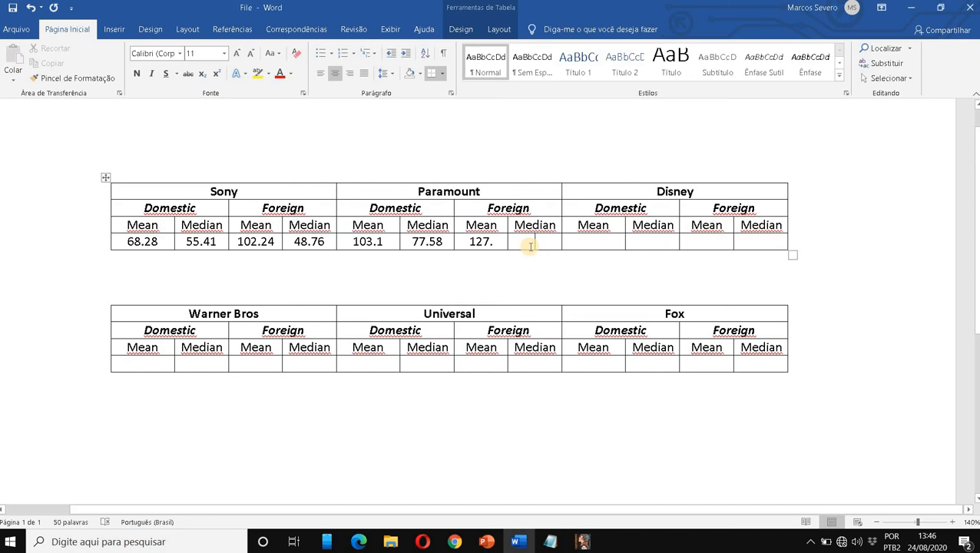
{"action": "left_click", "coordinate": [531, 244]}
{"action": "type", "text": "79."}
{"action": "key", "text": "alt+Tab"}
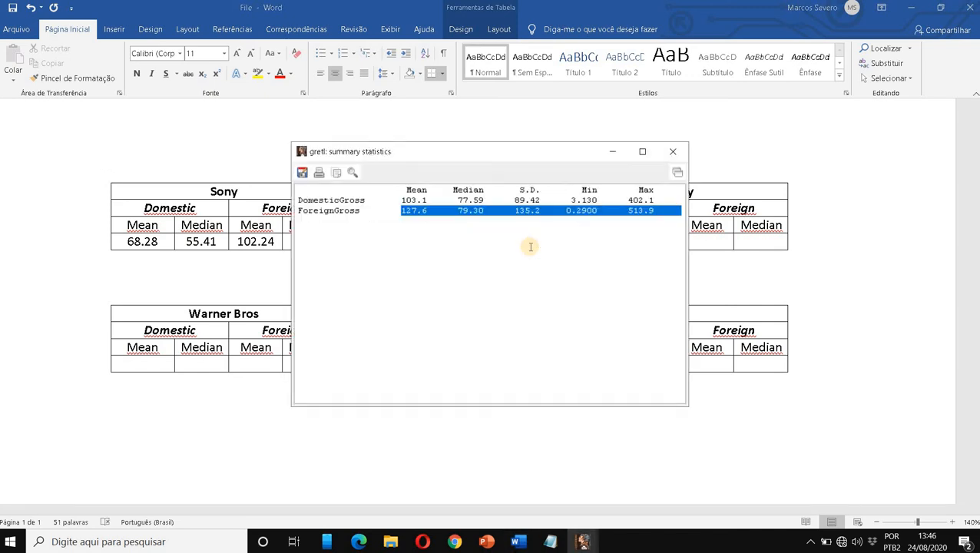
{"action": "key", "text": "alt+Tab"}
{"action": "type", "text": ".30"}
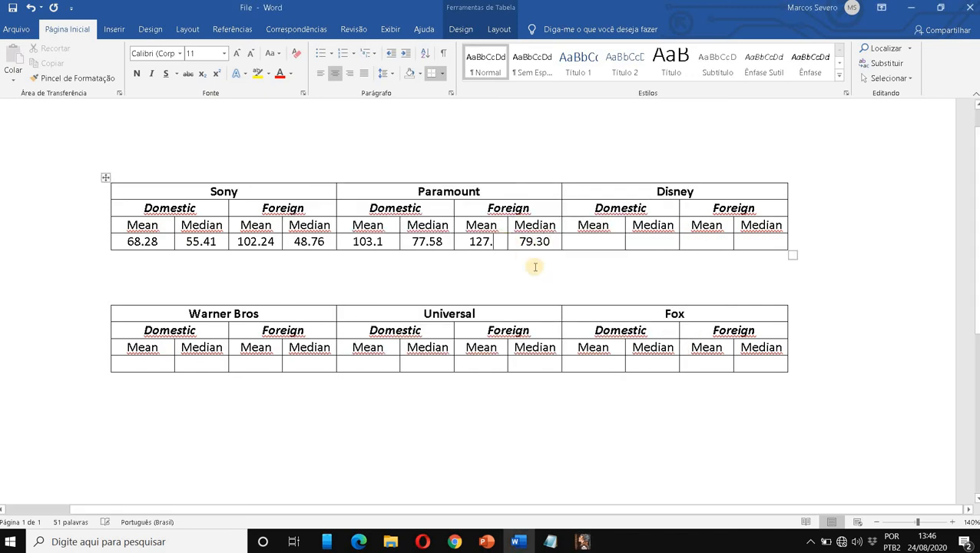
{"action": "key", "text": "alt+Tab"}
{"action": "key", "text": "alt+Tab"}
{"action": "type", "text": "59"}
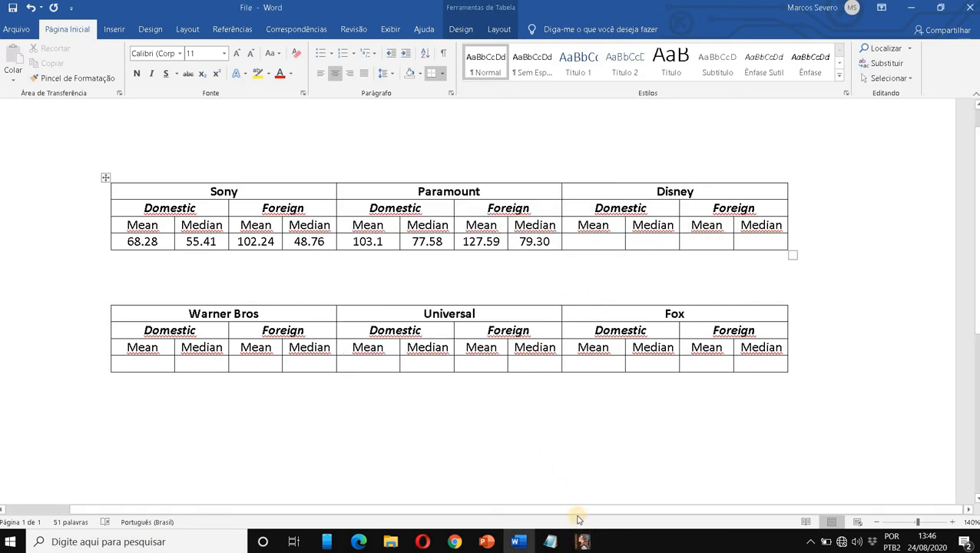
- Close gretl's summary statistics window and restore the sample to its full range
{"action": "mouse_move", "coordinate": [583, 542]}
{"action": "left_click", "coordinate": [691, 442]}
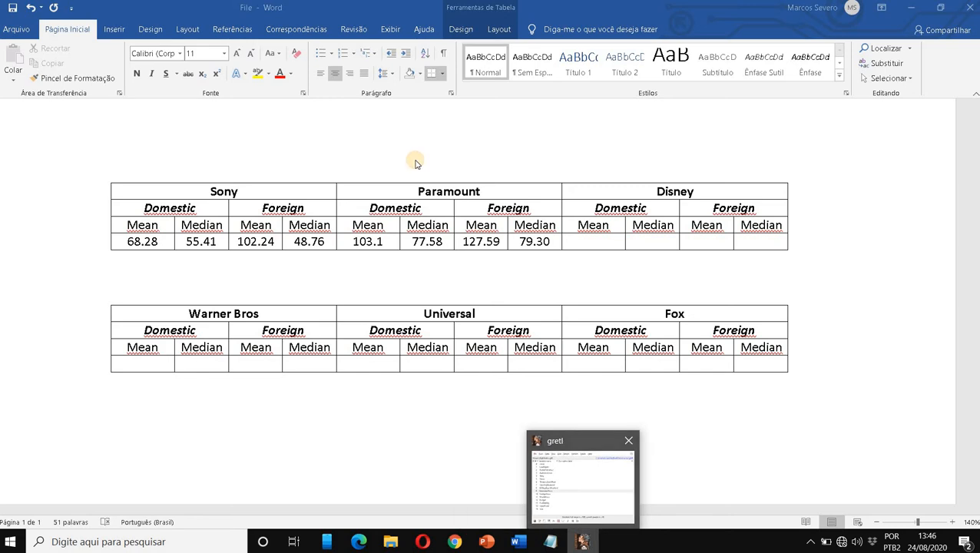
{"action": "left_click", "coordinate": [420, 148]}
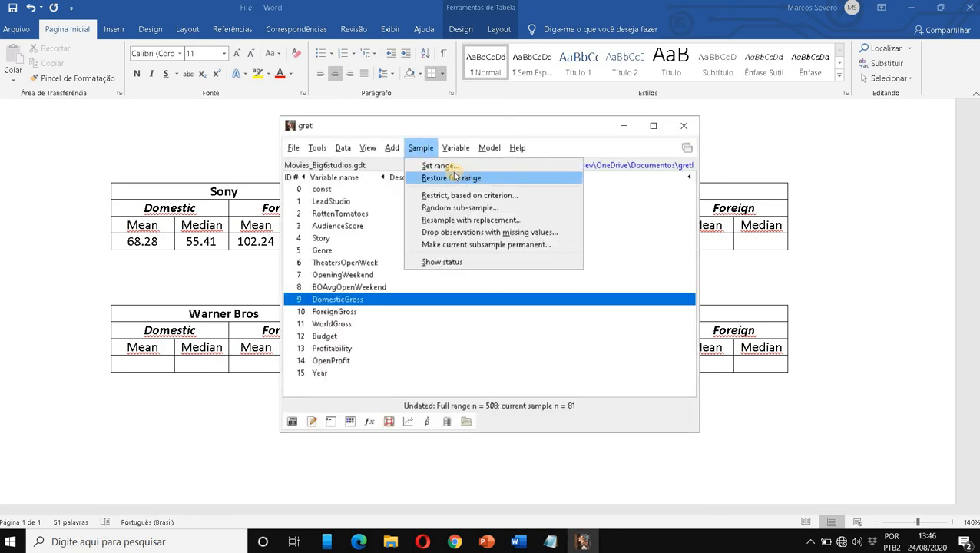
{"action": "left_click", "coordinate": [454, 177]}
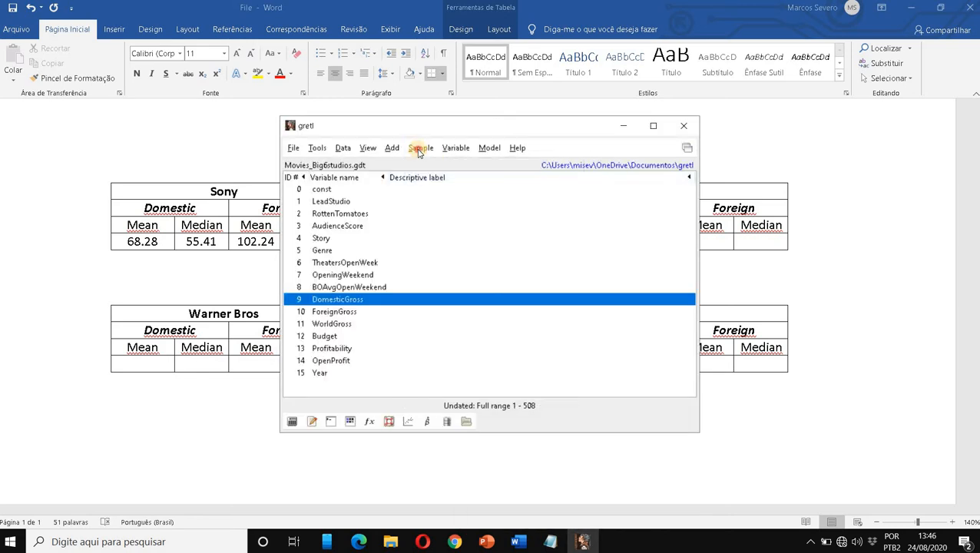
- Restrict the sample to the next studio with the condition LeadStudio = 3
{"action": "left_click", "coordinate": [421, 149]}
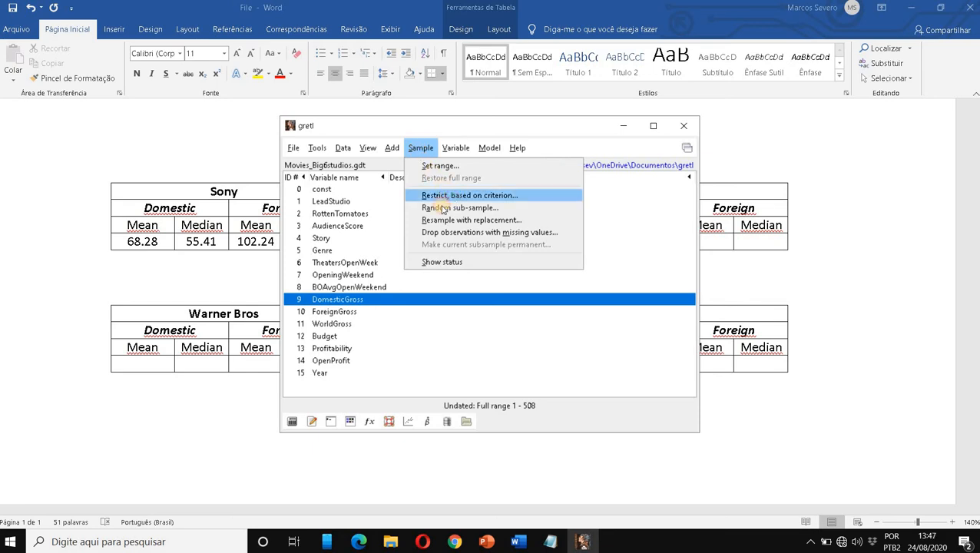
{"action": "left_click", "coordinate": [454, 195]}
{"action": "left_click_drag", "start_coordinate": [330, 201], "coordinate": [442, 199]}
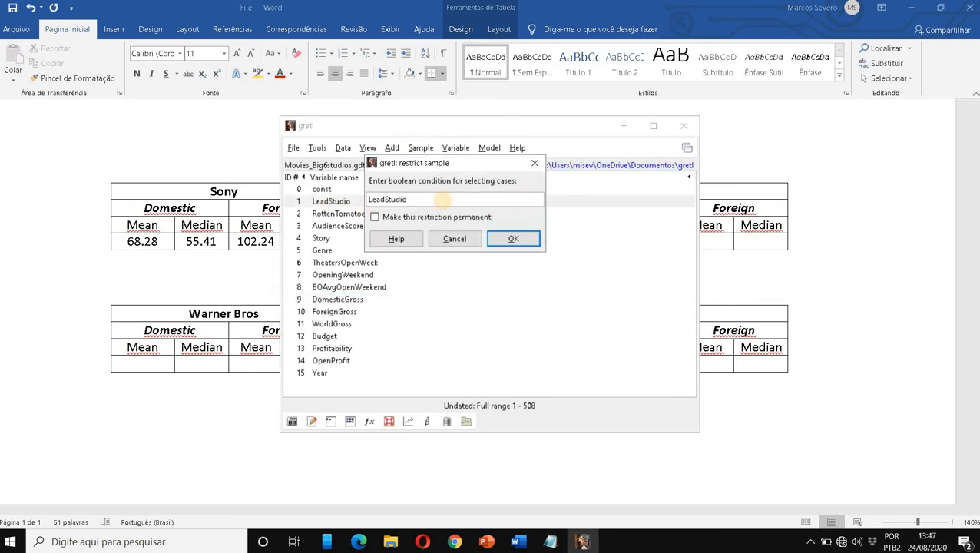
{"action": "type", "text": "= 3"}
{"action": "left_click", "coordinate": [512, 239]}
{"action": "left_click", "coordinate": [549, 307]}
- Check the next studio in the Word table, return to gretl, and request main summary statistics of DomesticGross and ForeignGross for the LeadStudio 3 sample
{"action": "key", "text": "alt+Tab"}
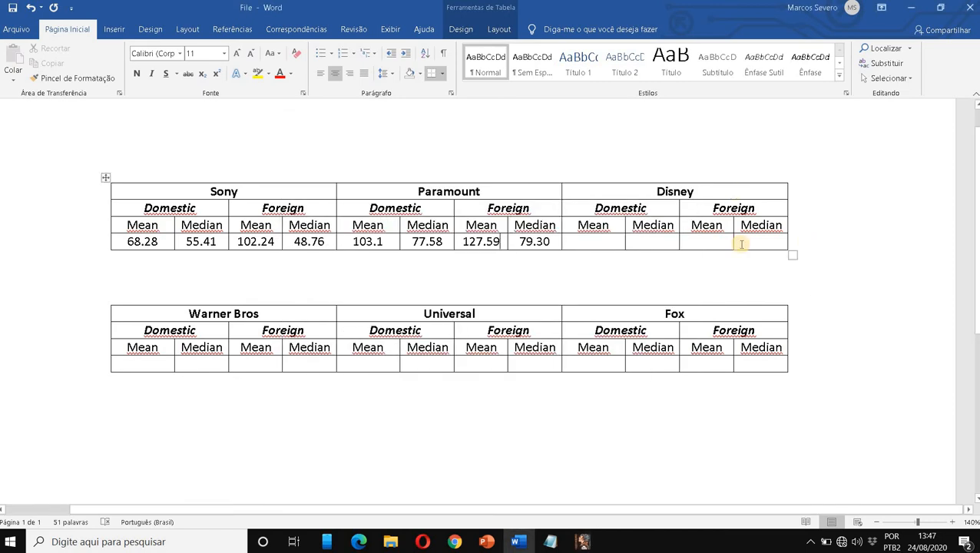
{"action": "key", "text": "alt+Tab"}
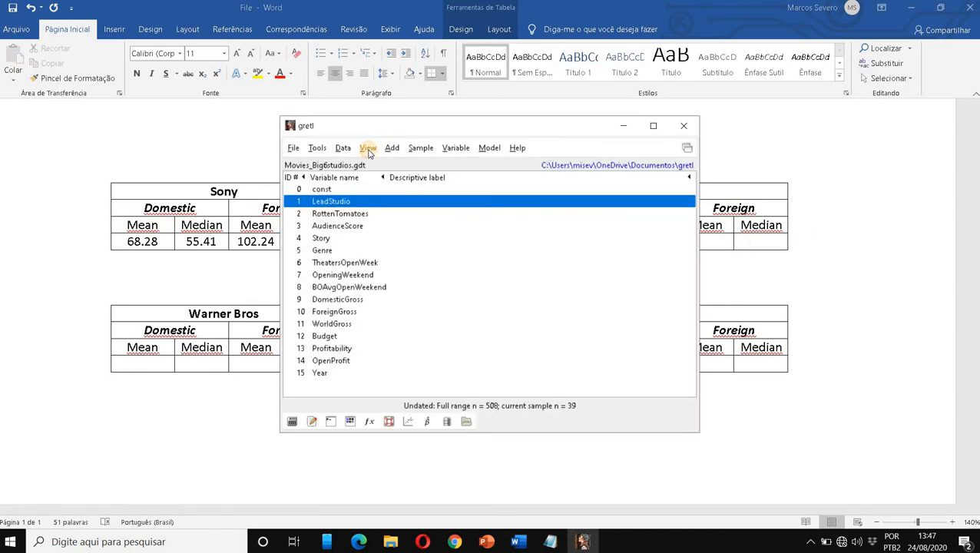
{"action": "left_click", "coordinate": [369, 149]}
{"action": "left_click", "coordinate": [403, 211]}
{"action": "scroll", "coordinate": [420, 309], "scroll_direction": "down", "scroll_amount": 1}
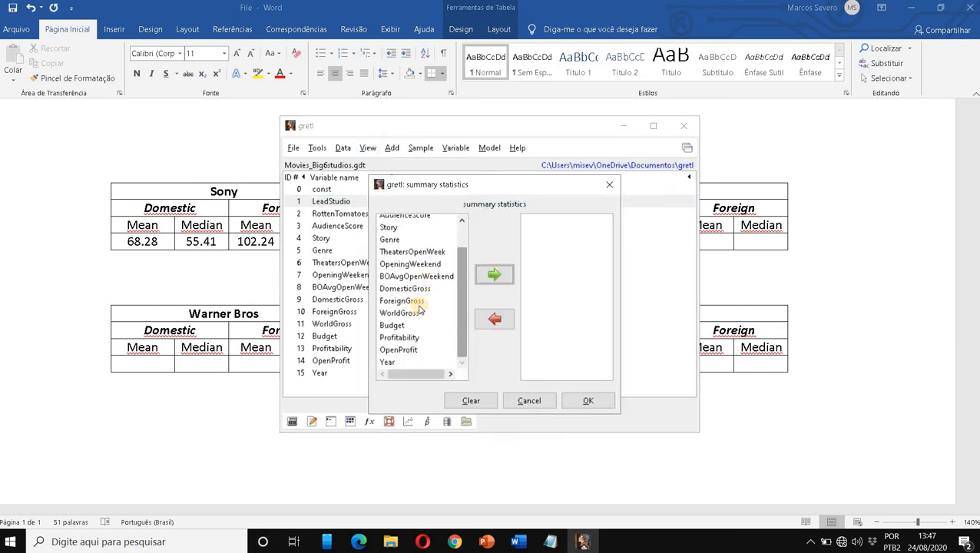
{"action": "left_click", "coordinate": [411, 304]}
{"action": "left_click_drag", "start_coordinate": [409, 290], "coordinate": [411, 300]}
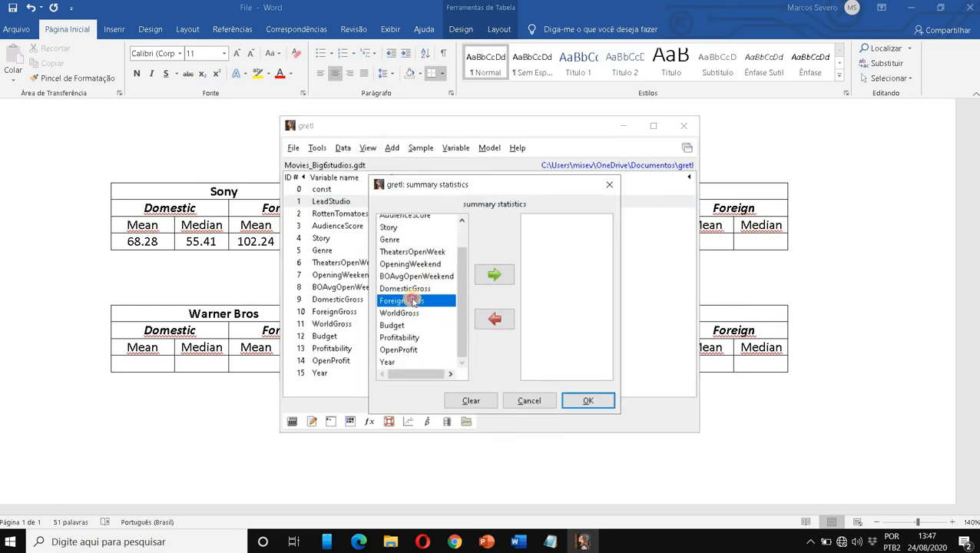
{"action": "left_click", "coordinate": [493, 272]}
{"action": "left_click", "coordinate": [576, 397]}
{"action": "left_click", "coordinate": [607, 430]}
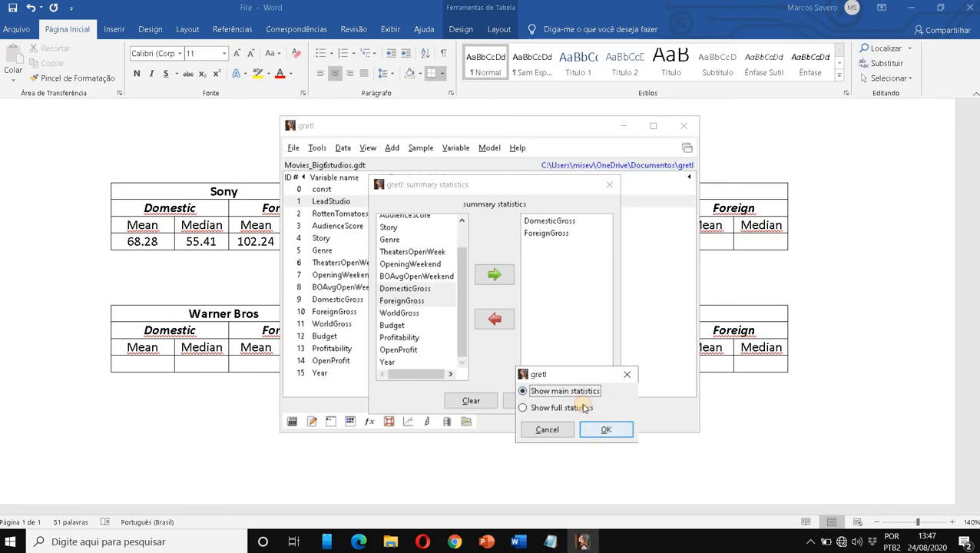
- Read the DomesticGross mean in gretl's summary statistics and enter 135.4 as Disney's Domestic mean in the Word table
{"action": "left_click_drag", "start_coordinate": [383, 201], "coordinate": [488, 202]}
{"action": "left_click", "coordinate": [700, 243]}
{"action": "left_click", "coordinate": [704, 242]}
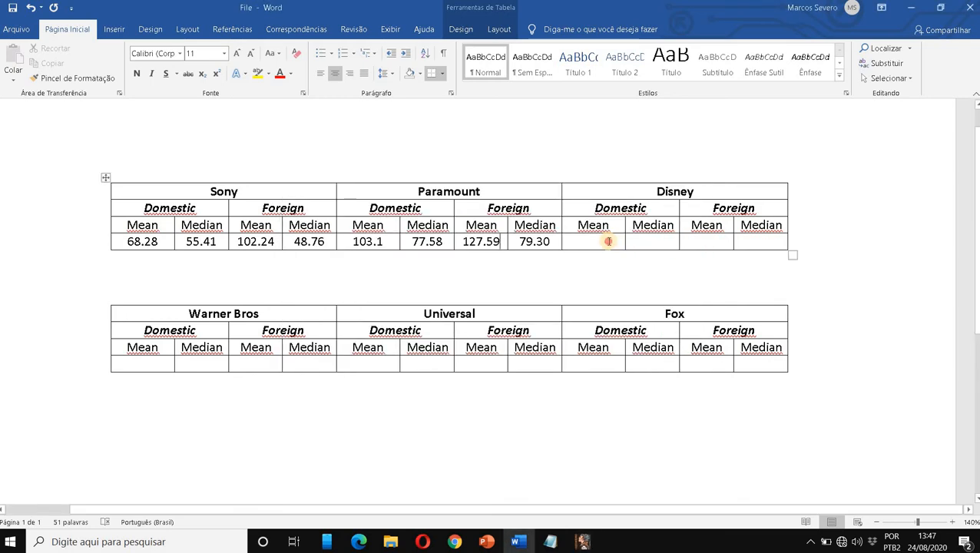
{"action": "left_click", "coordinate": [607, 242]}
{"action": "type", "text": "135."}
{"action": "key", "text": "alt+Tab"}
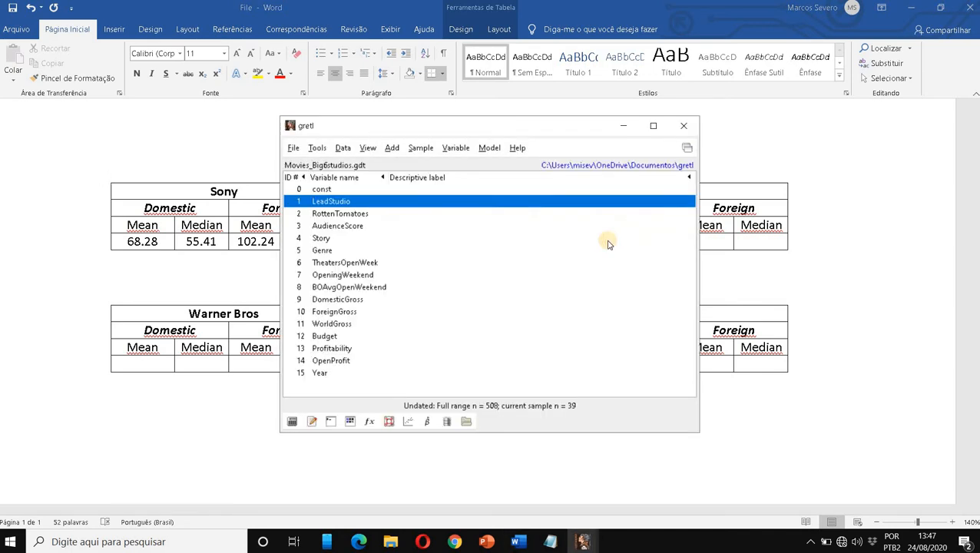
{"action": "key", "text": "alt+Tab+Tab"}
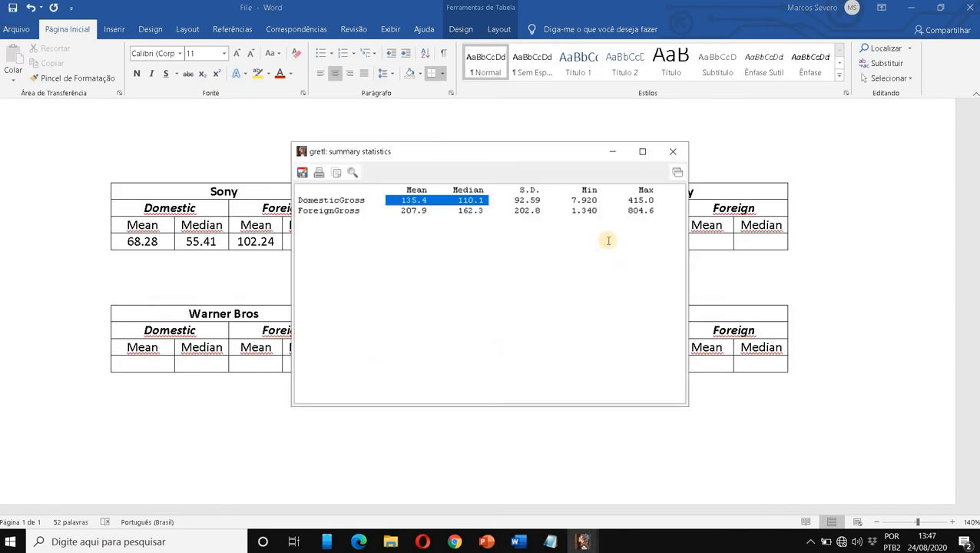
{"action": "key", "text": "alt+Tab"}
{"action": "type", "text": "5"}
{"action": "key", "text": "Tab"}
{"action": "key", "text": "alt+Tab"}
{"action": "key", "text": "alt+Tab"}
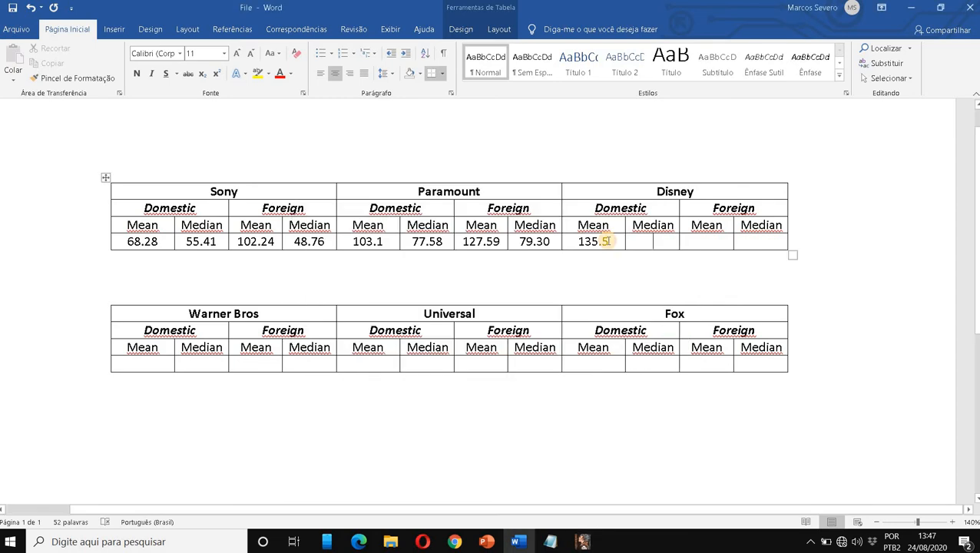
{"action": "key", "text": "alt+Tab"}
{"action": "key", "text": "alt+Tab"}
- Enter 110.1 as Disney's Domestic median in the Word table and check it against gretl's statistics
{"action": "type", "text": "1"}
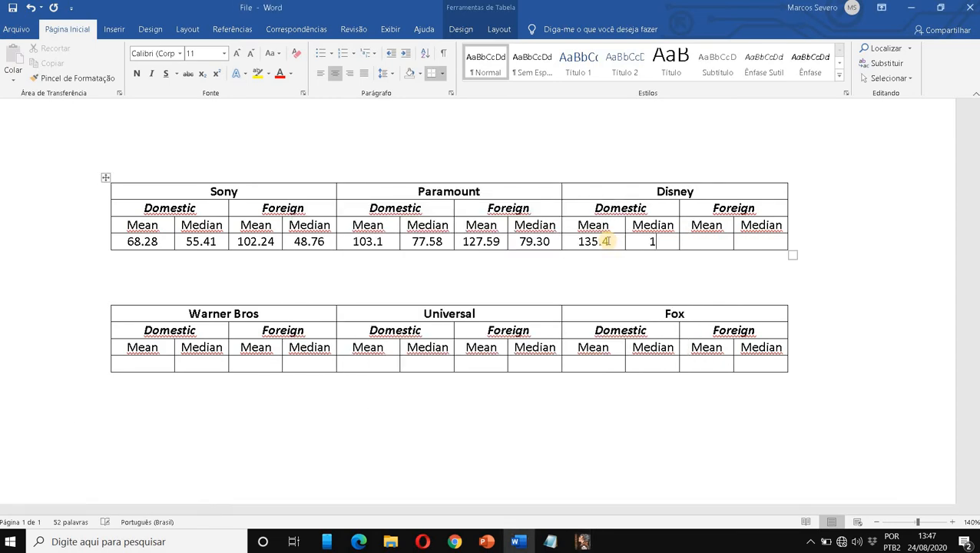
{"action": "type", "text": "10.1"}
{"action": "key", "text": "alt+Tab"}
{"action": "key", "text": "alt+Tab"}
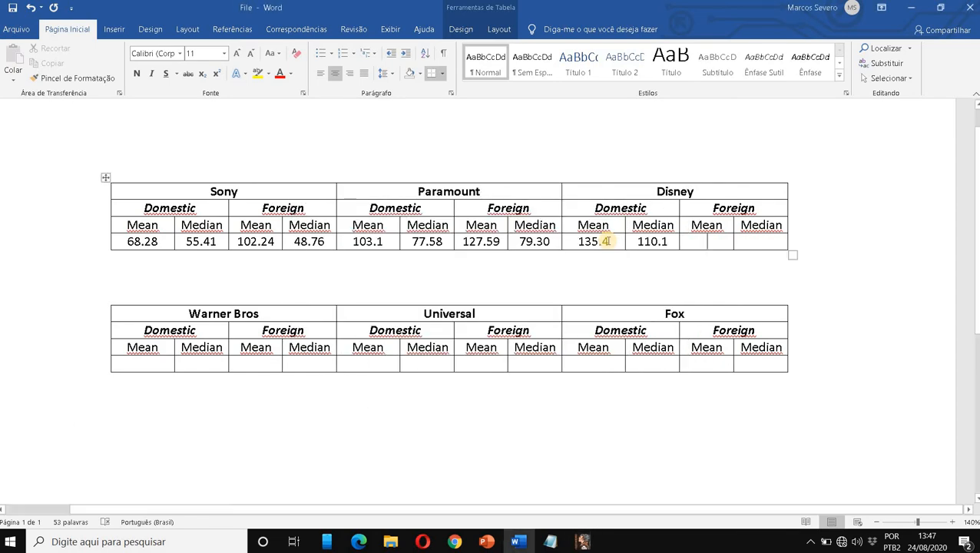
- Read the ForeignGross statistics in gretl and enter Disney's Foreign mean 207.90 and median 162.30 in the Word table
{"action": "key", "text": "Tab"}
{"action": "type", "text": "207."}
{"action": "key", "text": "alt+Tab"}
{"action": "key", "text": "alt+Tab"}
{"action": "type", "text": "90"}
{"action": "key", "text": "alt+Tab"}
{"action": "key", "text": "alt+Tab"}
{"action": "key", "text": "Tab"}
{"action": "type", "text": "162.30"}
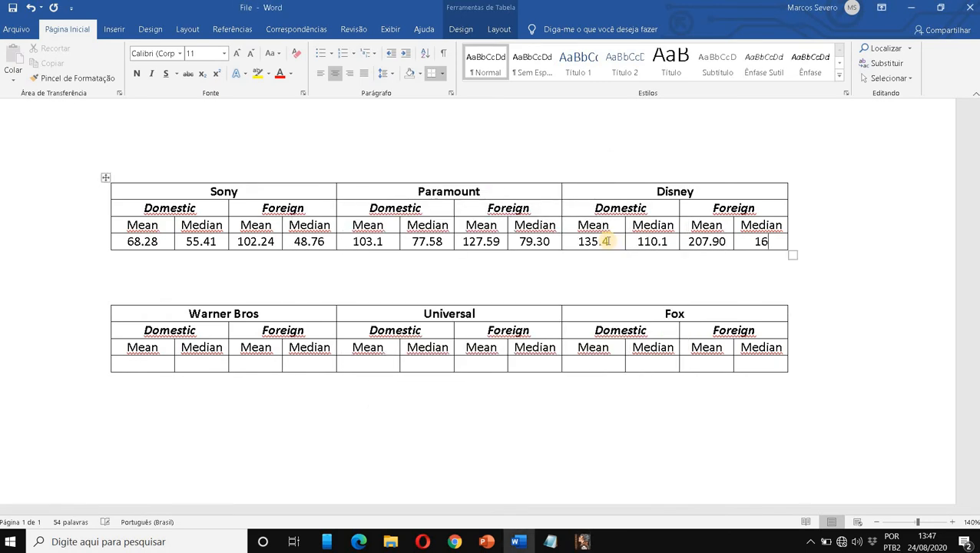
- Place the cursor in Warner Bros' Domestic mean cell, switch to gretl, and restore the sample to its full range
{"action": "left_click", "coordinate": [153, 362]}
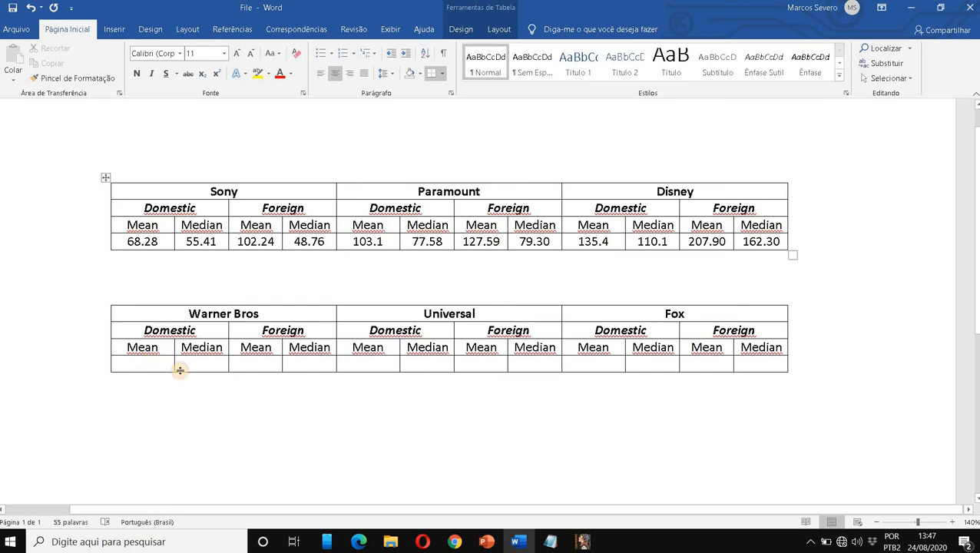
{"action": "key", "text": "alt+Tab"}
{"action": "key", "text": "alt+Tab"}
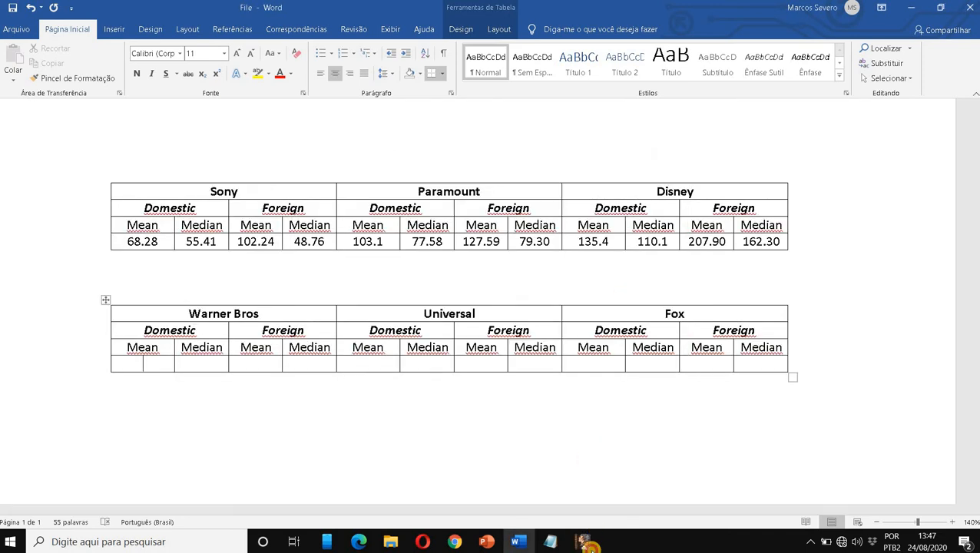
{"action": "left_click", "coordinate": [584, 540]}
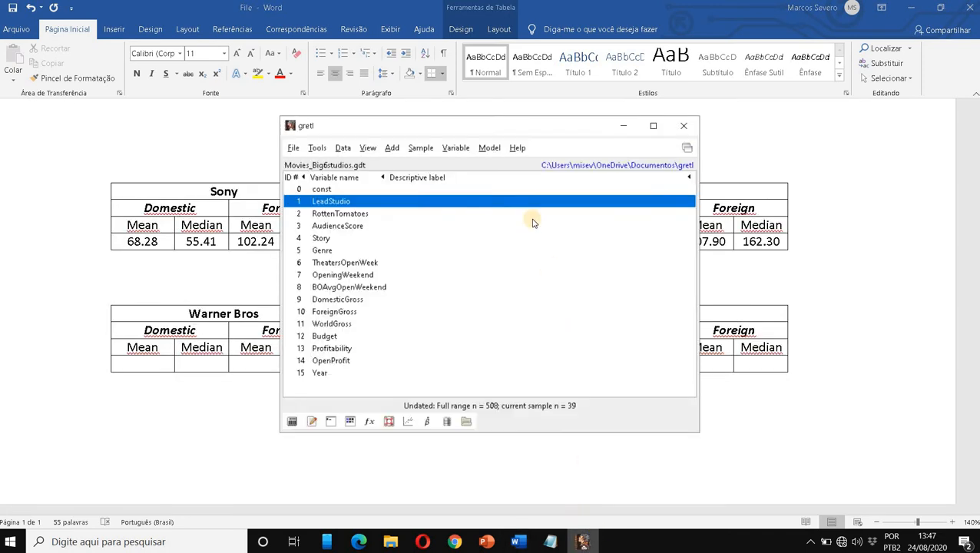
{"action": "left_click", "coordinate": [421, 149]}
{"action": "left_click", "coordinate": [448, 178]}
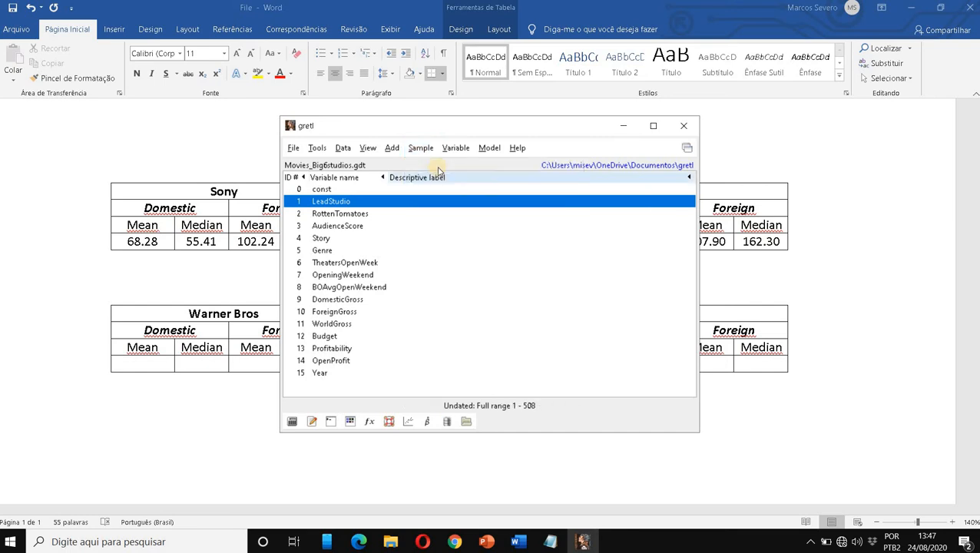
- Restrict the sample to Warner Bros with the condition LeadStudio = 4 and dismiss the notice
{"action": "left_click", "coordinate": [421, 148]}
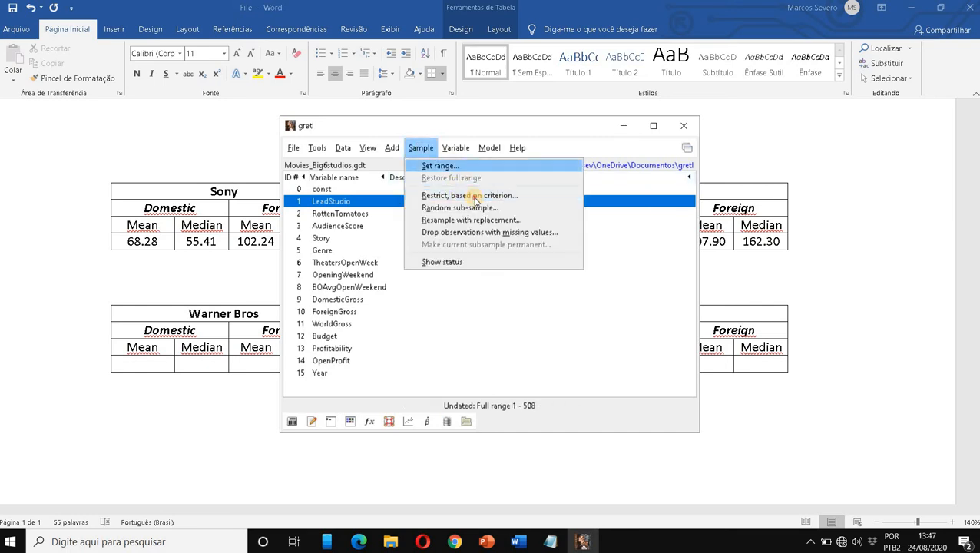
{"action": "left_click", "coordinate": [470, 195]}
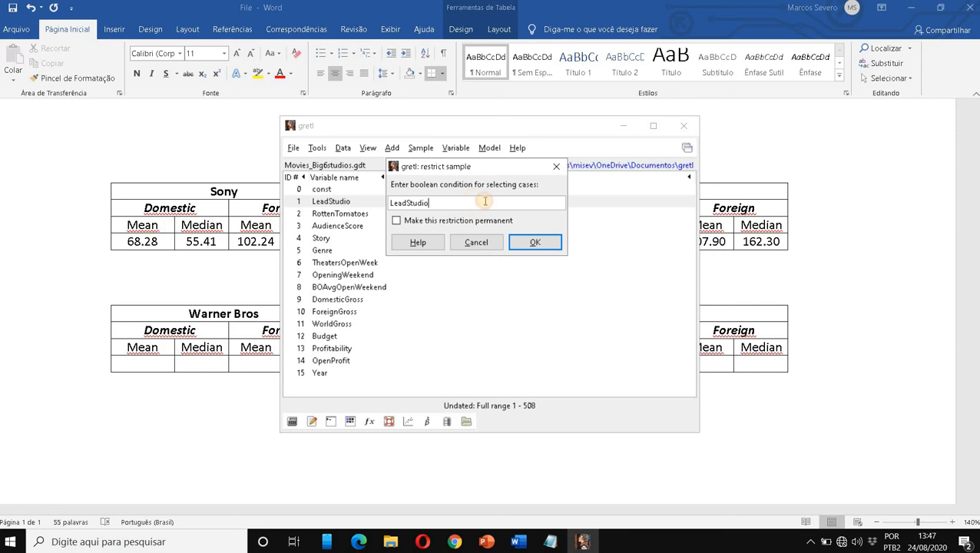
{"action": "type", "text": "= 4"}
{"action": "left_click", "coordinate": [535, 242]}
{"action": "left_click", "coordinate": [523, 305]}
- Request main summary statistics of DomesticGross and ForeignGross for the LeadStudio 4 sample
{"action": "left_click", "coordinate": [368, 148]}
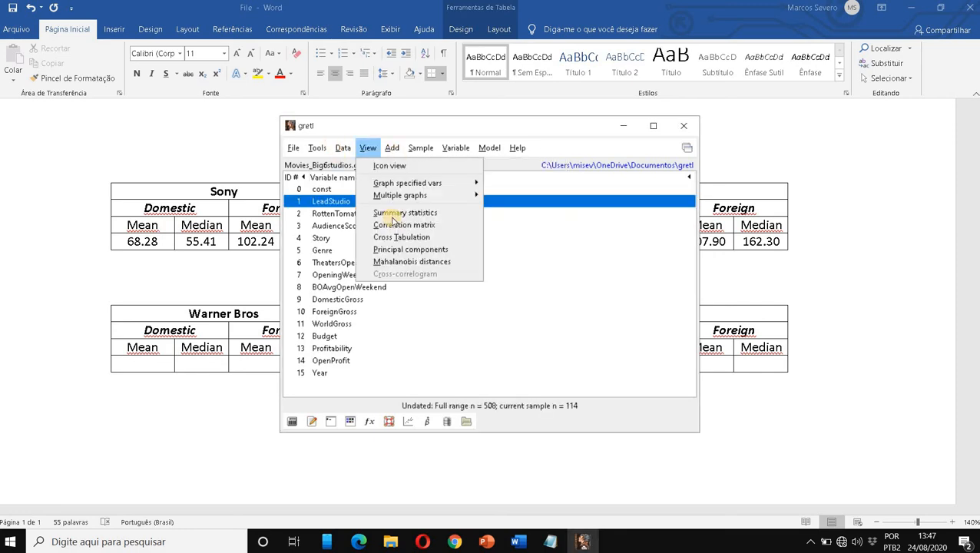
{"action": "left_click", "coordinate": [401, 212]}
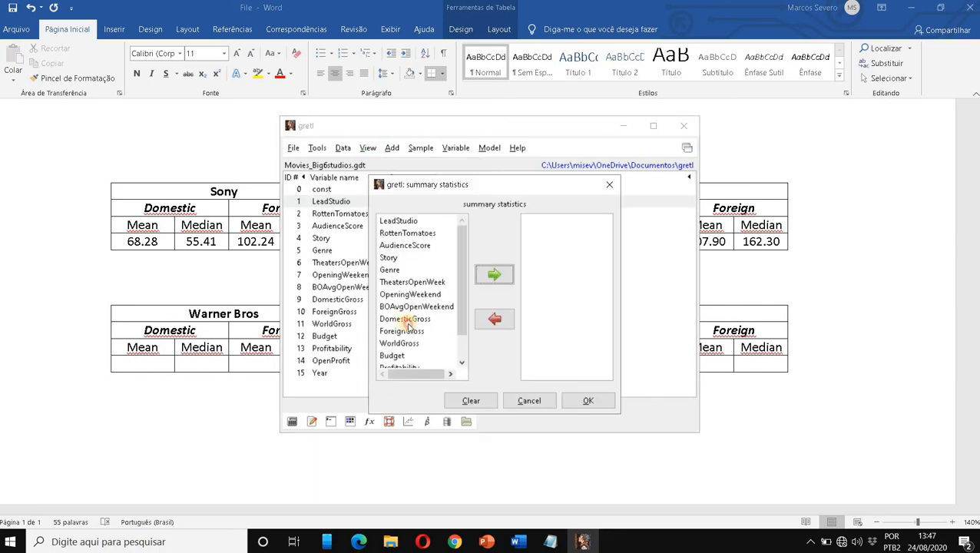
{"action": "left_click", "coordinate": [404, 319]}
{"action": "left_click", "coordinate": [401, 331], "text": "shift"}
{"action": "left_click", "coordinate": [494, 275]}
{"action": "left_click", "coordinate": [587, 401]}
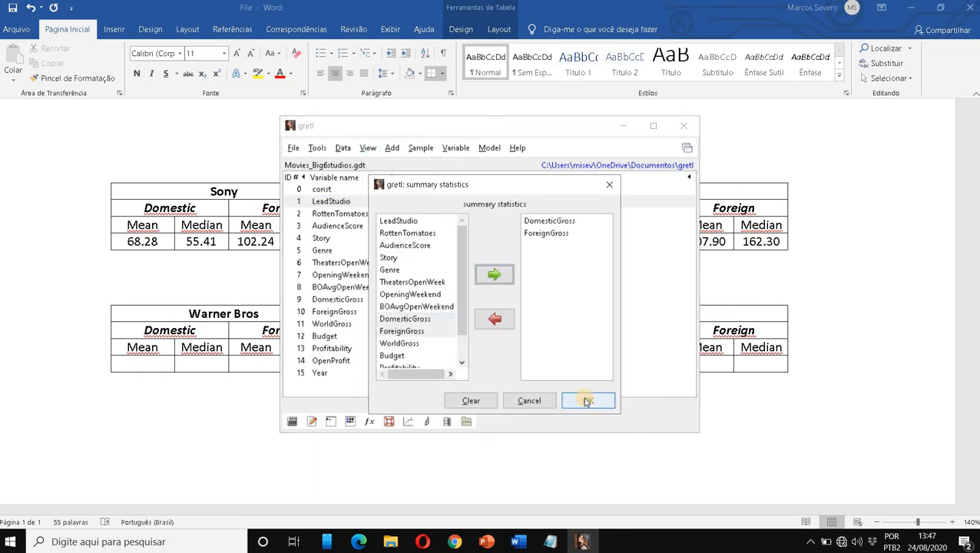
{"action": "left_click", "coordinate": [638, 443]}
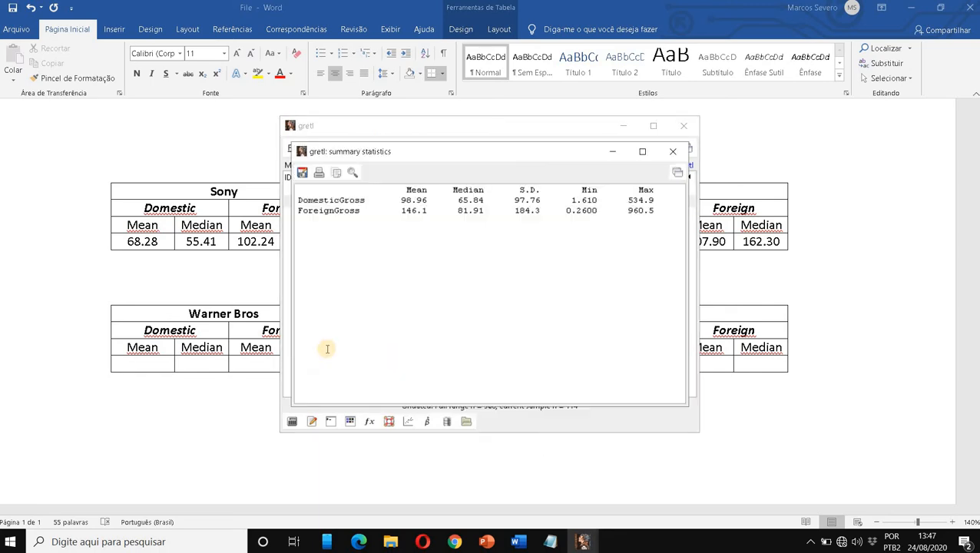
- Enter Warner Bros' Domestic mean 98.96 and median 65.84 in the Word table, reading the DomesticGross statistics in gretl
{"action": "left_click", "coordinate": [162, 365]}
{"action": "type", "text": "98."}
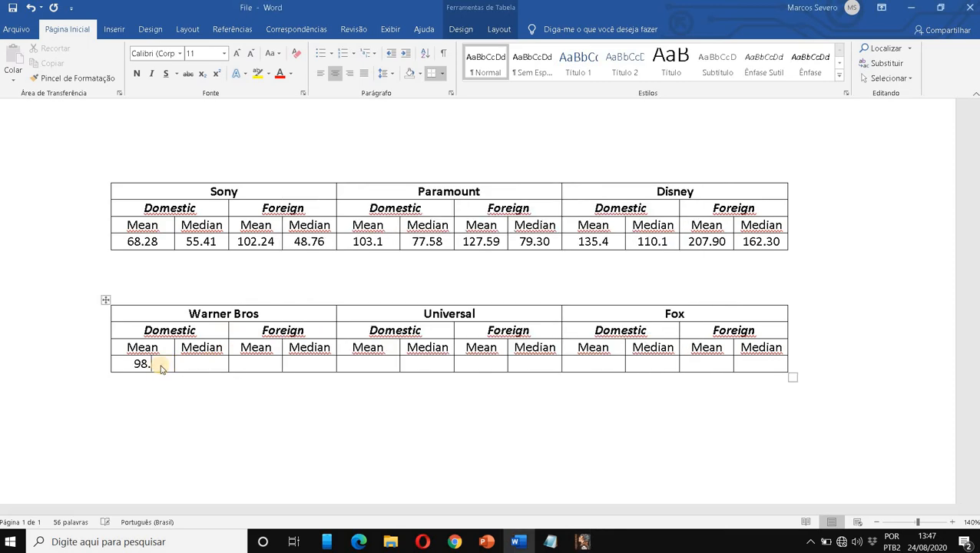
{"action": "key", "text": "alt+Tab"}
{"action": "key", "text": "alt+Tab"}
{"action": "type", "text": "96"}
{"action": "key", "text": "alt+Tab"}
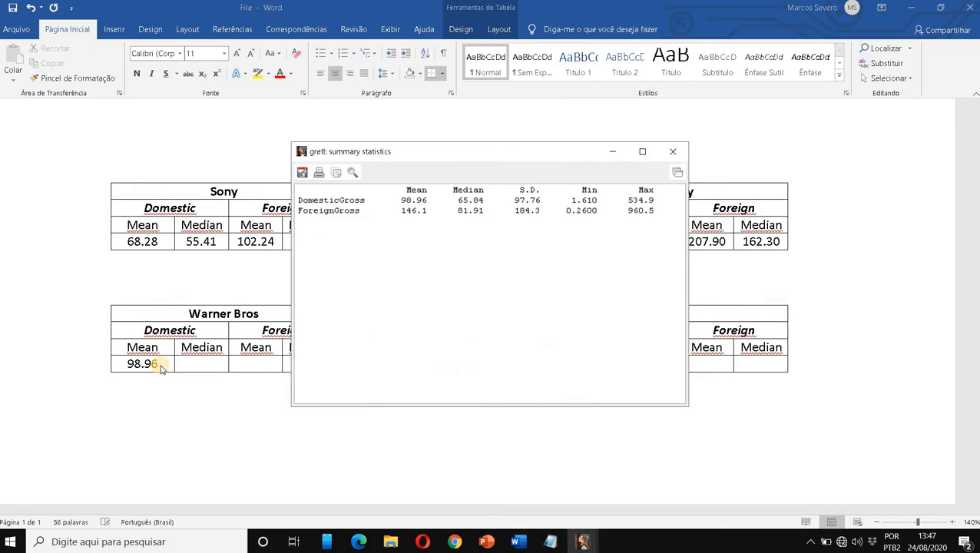
{"action": "key", "text": "alt+Tab"}
{"action": "key", "text": "Tab"}
{"action": "type", "text": "65.8"}
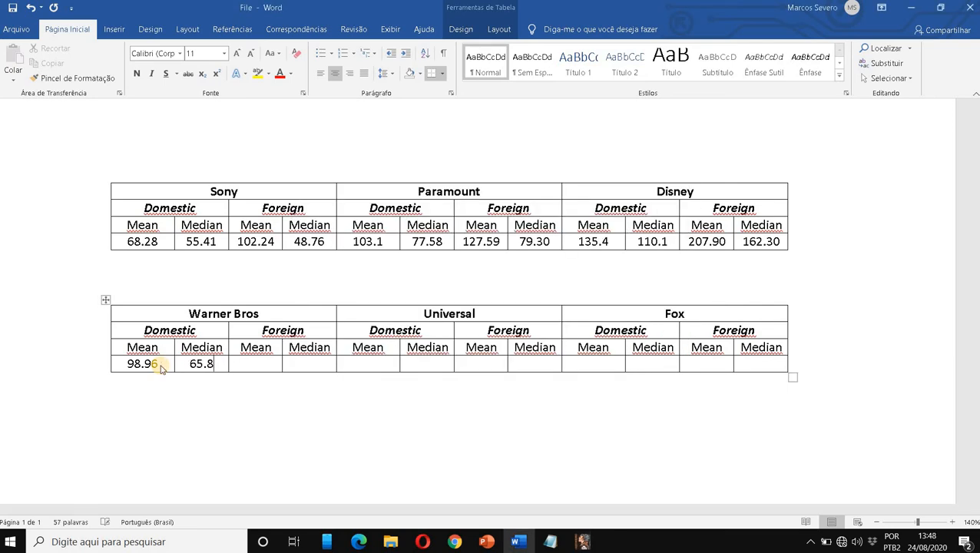
{"action": "type", "text": "4"}
{"action": "key", "text": "alt+Tab"}
{"action": "key", "text": "alt+Tab"}
- Enter Warner Bros' Foreign mean 146.1 and median 81.91 in the Word table, reading the ForeignGross statistics in gretl
{"action": "key", "text": "Tab"}
{"action": "type", "text": "15"}
{"action": "type", "text": "6."}
{"action": "key", "text": "alt+Tab"}
{"action": "key", "text": "alt+Tab"}
{"action": "type", "text": "1"}
{"action": "key", "text": "Tab"}
{"action": "type", "text": "81"}
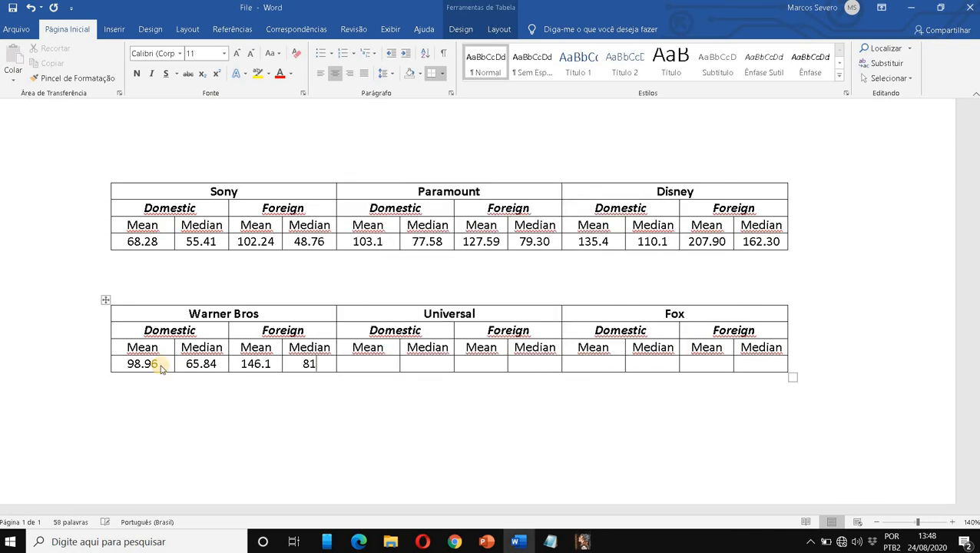
{"action": "type", "text": "."}
{"action": "key", "text": "alt+Tab"}
{"action": "key", "text": "alt+Tab"}
{"action": "type", "text": "91"}
- Close the Warner Bros summary statistics window in gretl and restore the sample to its full range
{"action": "key", "text": "alt+Tab"}
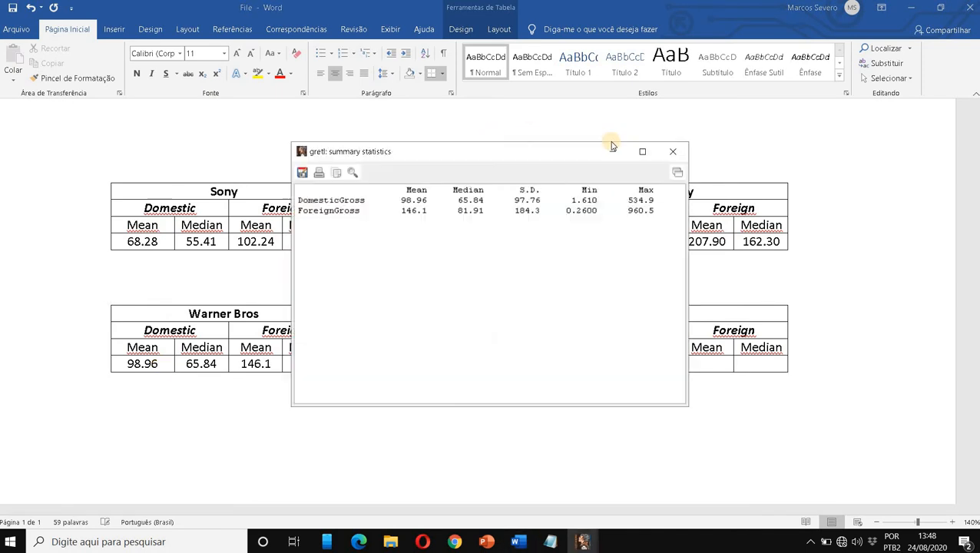
{"action": "left_click", "coordinate": [673, 151]}
{"action": "left_click", "coordinate": [583, 542]}
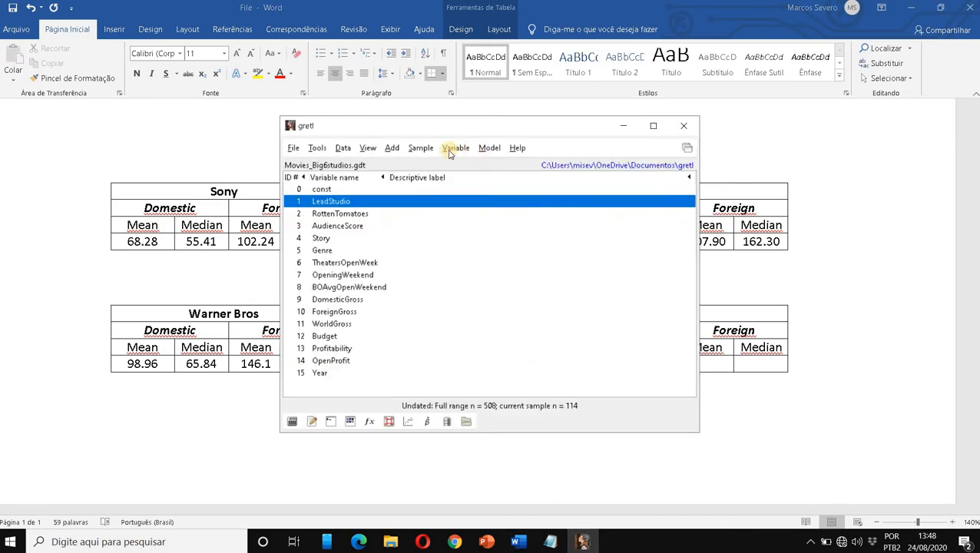
{"action": "left_click", "coordinate": [444, 148]}
{"action": "mouse_move", "coordinate": [421, 147]}
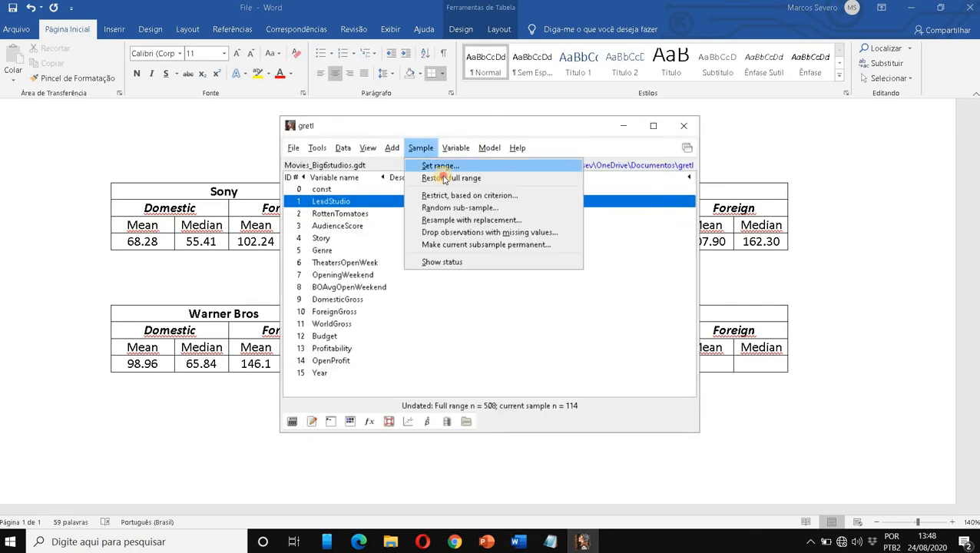
{"action": "left_click", "coordinate": [440, 180]}
- Restrict the sample to Universal with the condition LeadStudio = 5 and dismiss the notice
{"action": "left_click", "coordinate": [421, 148]}
{"action": "left_click", "coordinate": [438, 192]}
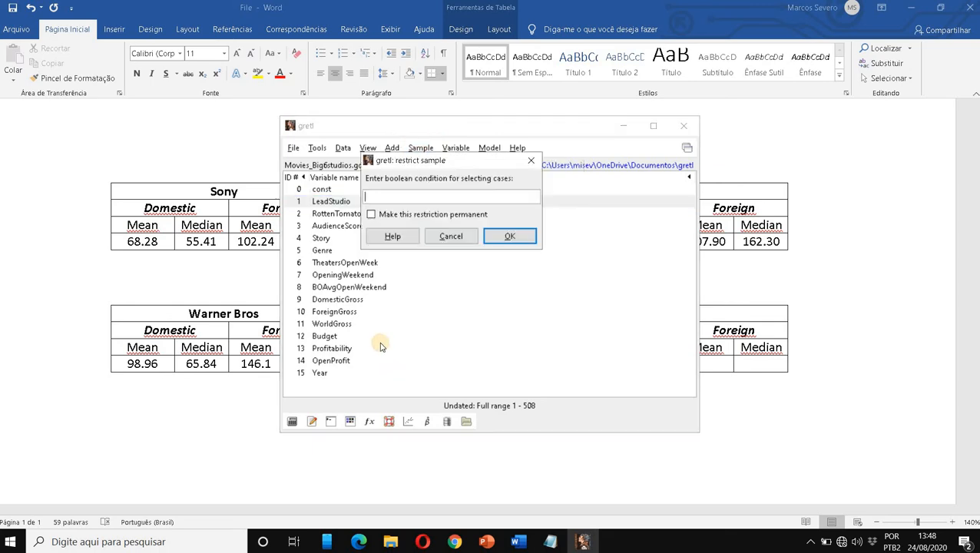
{"action": "type", "text": "LeadStudio"}
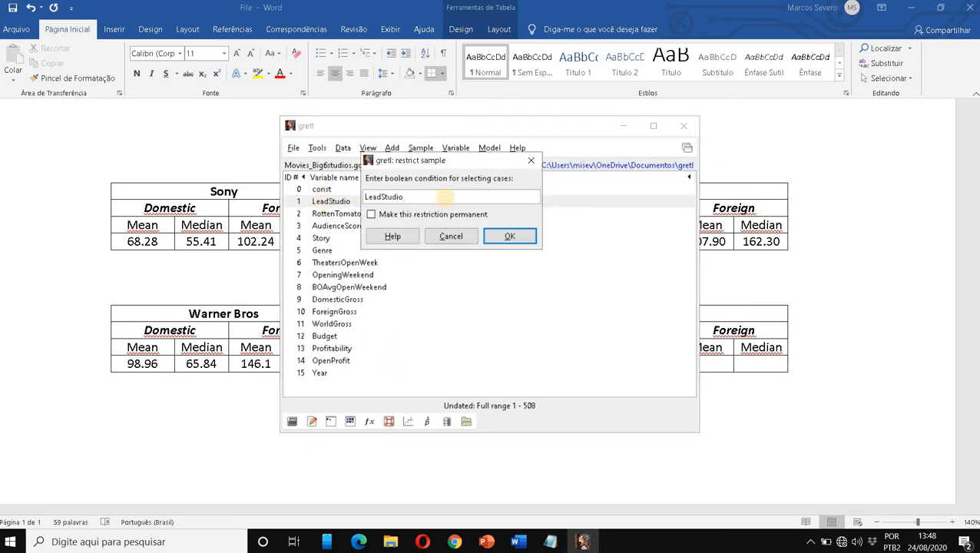
{"action": "type", "text": " = 5"}
{"action": "left_click", "coordinate": [510, 238]}
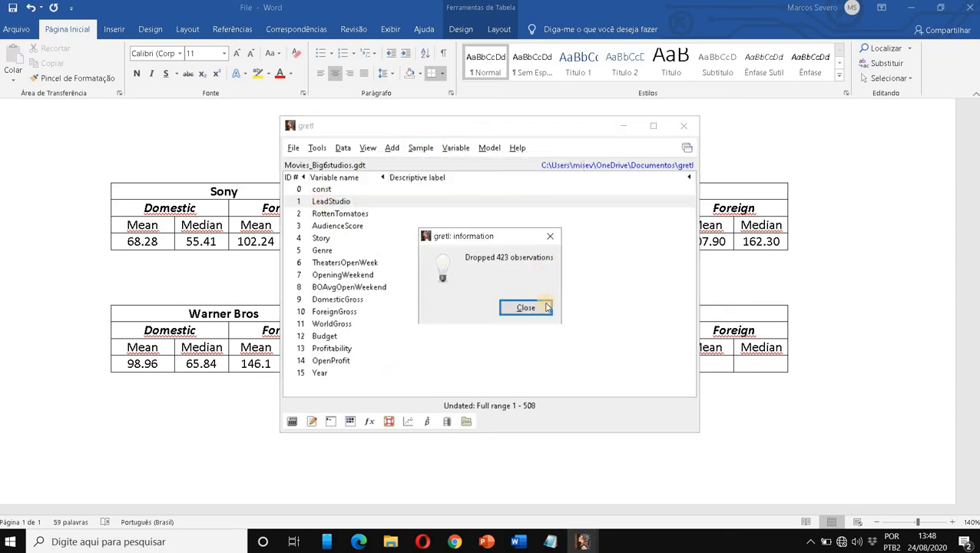
{"action": "key", "text": "Return"}
- Request main summary statistics of DomesticGross and ForeignGross for the LeadStudio 5 sample
{"action": "left_click", "coordinate": [367, 149]}
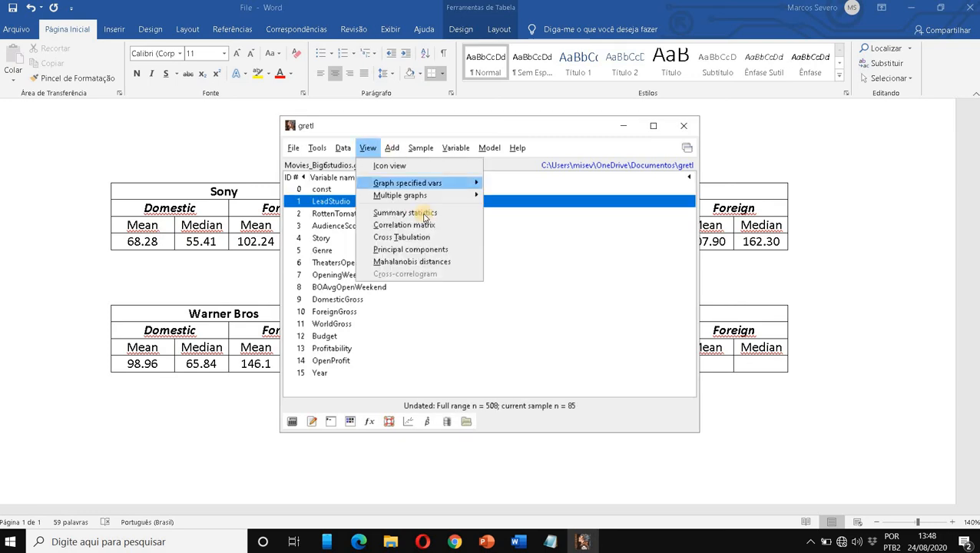
{"action": "left_click", "coordinate": [421, 213]}
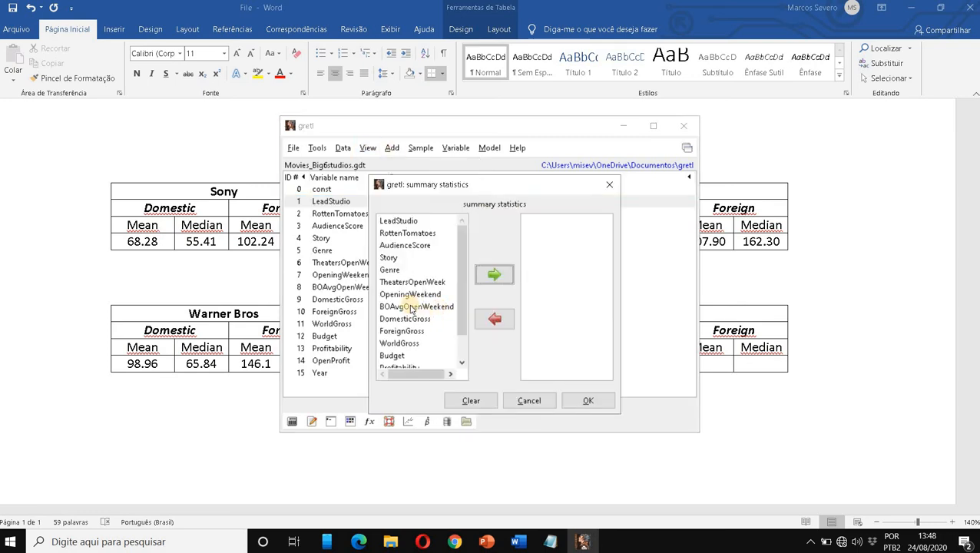
{"action": "scroll", "coordinate": [405, 304], "scroll_direction": "down", "scroll_amount": 2}
{"action": "left_click_drag", "start_coordinate": [409, 291], "coordinate": [407, 301]}
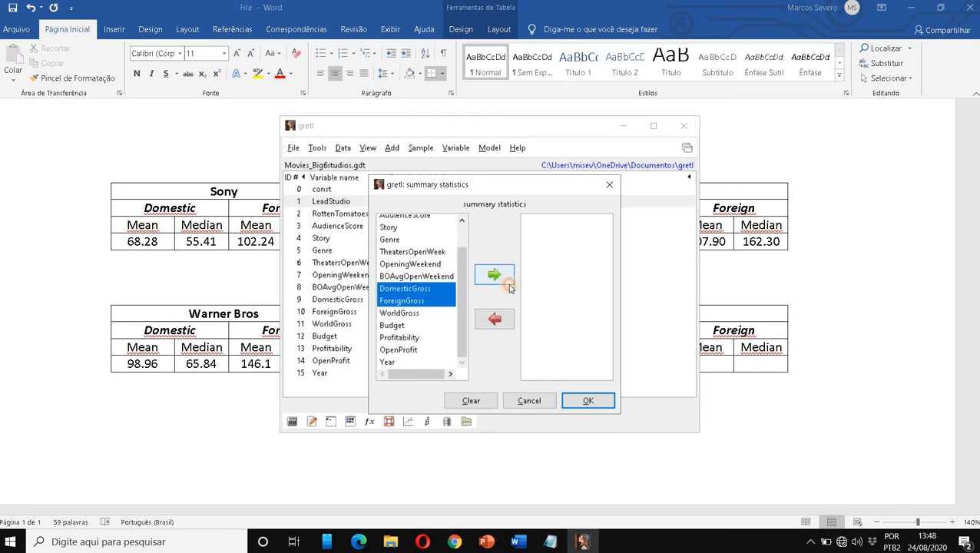
{"action": "left_click", "coordinate": [494, 274]}
{"action": "left_click", "coordinate": [587, 400]}
{"action": "left_click", "coordinate": [617, 427]}
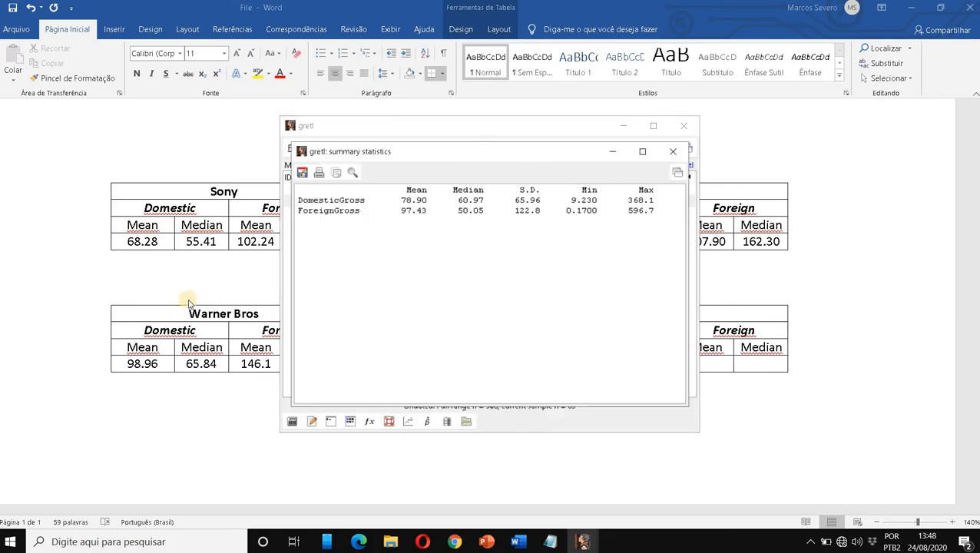
- Read the DomesticGross statistics in gretl and enter Universal's Domestic mean 78.90 and median 60.97 in the Word table
{"action": "key", "text": "alt+Tab"}
{"action": "key", "text": "alt+Tab"}
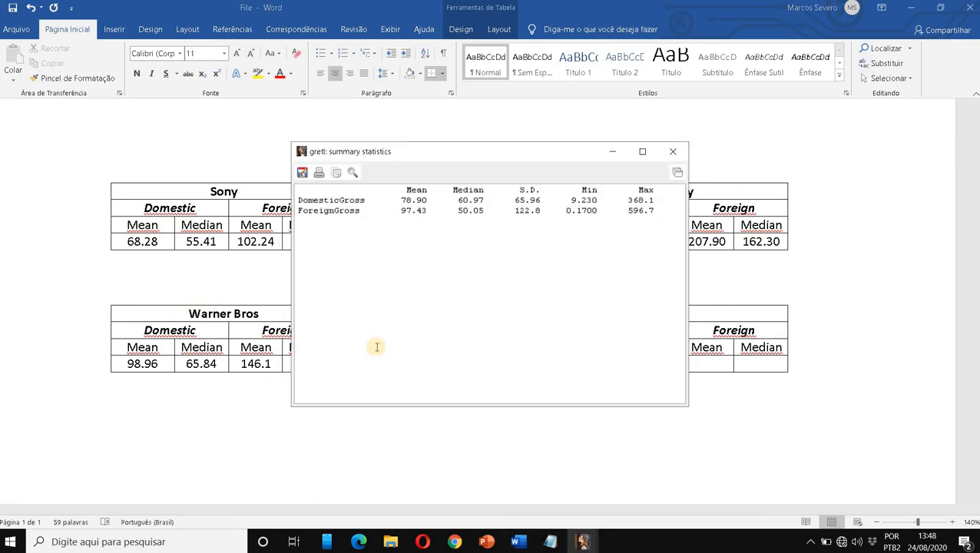
{"action": "key", "text": "alt+Tab"}
{"action": "type", "text": "78"}
{"action": "key", "text": "alt+Tab"}
{"action": "key", "text": "alt+Tab"}
{"action": "type", "text": "60.96"}
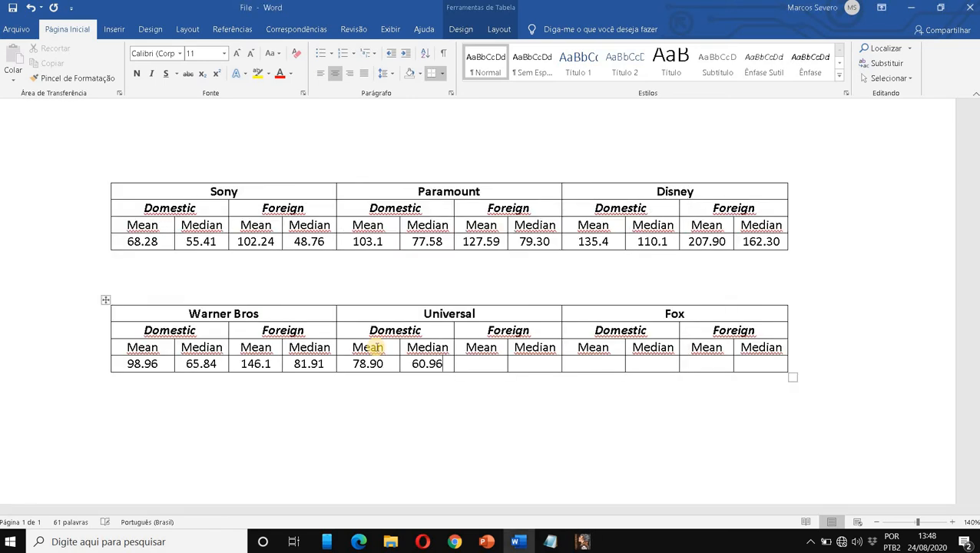
{"action": "key", "text": "BackSpace"}
{"action": "key", "text": "alt+Tab"}
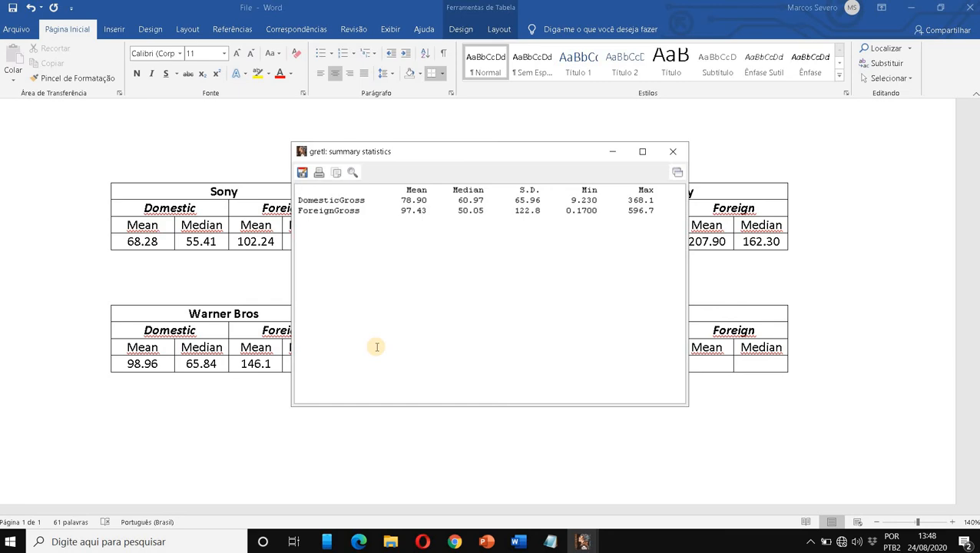
{"action": "key", "text": "alt+Tab"}
{"action": "type", "text": "7"}
- Enter Universal's Foreign mean 97.43 and median 50.05 in the Word table, reading the ForeignGross statistics from gretl
{"action": "key", "text": "Tab"}
{"action": "type", "text": "97."}
{"action": "key", "text": "alt+Tab"}
{"action": "key", "text": "alt+Tab"}
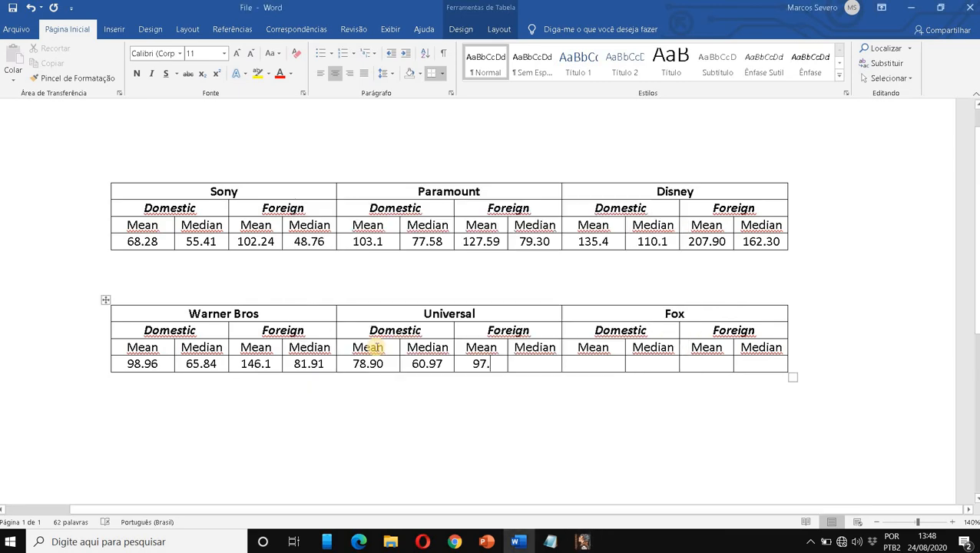
{"action": "type", "text": "43"}
{"action": "key", "text": "alt+Tab"}
{"action": "key", "text": "alt+Tab"}
{"action": "key", "text": "Tab"}
{"action": "type", "text": "50.05"}
- Close the Universal summary statistics window in gretl and restore the sample to its full range
{"action": "key", "text": "alt+Tab"}
{"action": "left_click", "coordinate": [671, 153]}
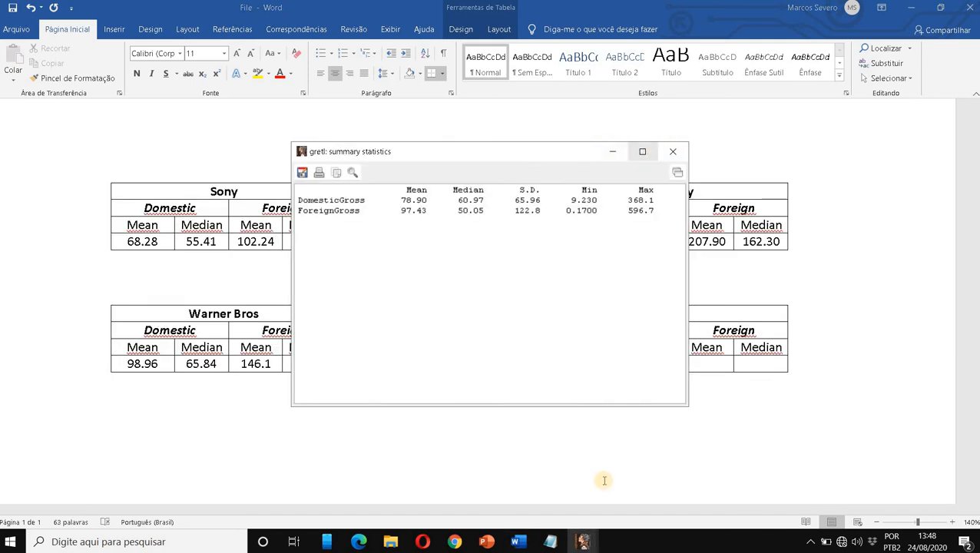
{"action": "key", "text": "alt+Tab"}
{"action": "left_click", "coordinate": [422, 150]}
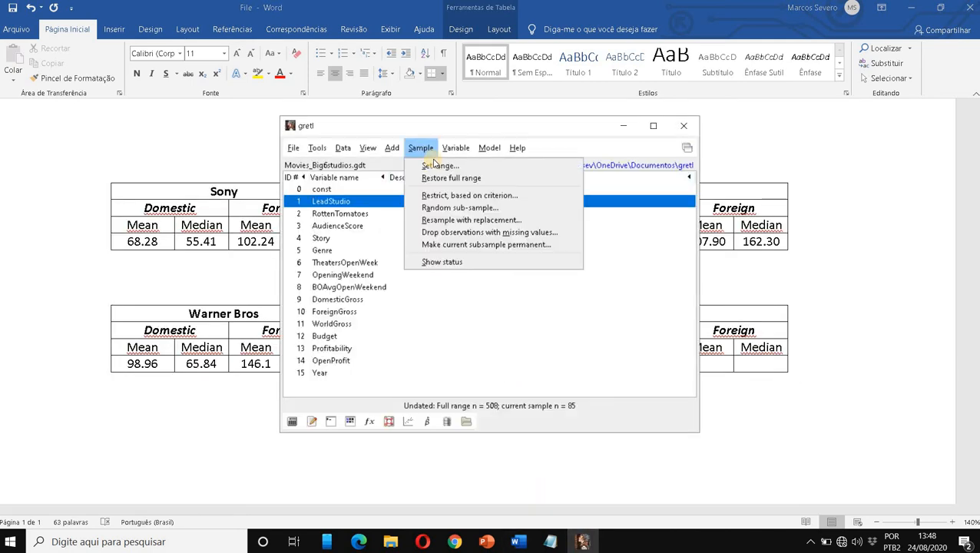
{"action": "left_click", "coordinate": [442, 177]}
- Restrict the sample to Fox with the condition LeadStudio = 6 and dismiss the notice
{"action": "left_click", "coordinate": [421, 149]}
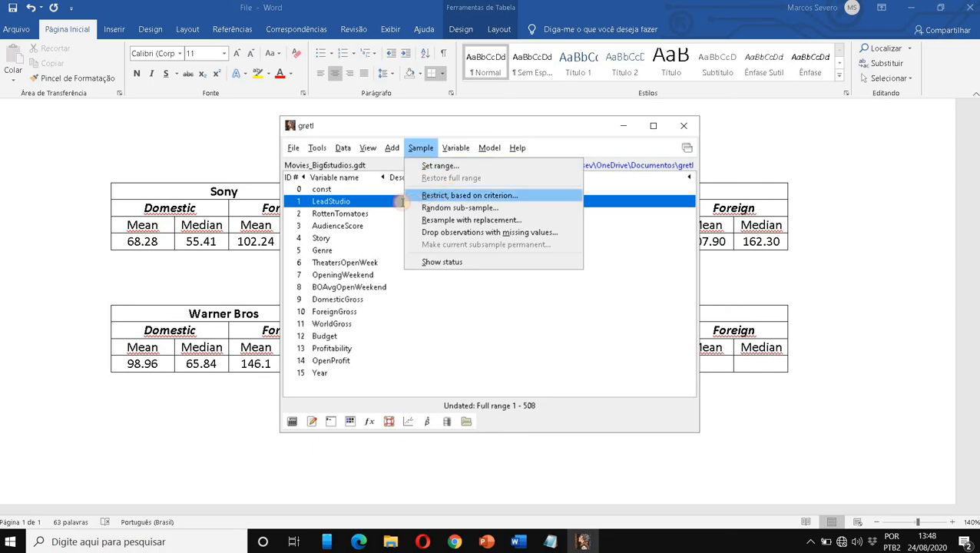
{"action": "left_click", "coordinate": [452, 196]}
{"action": "left_click_drag", "start_coordinate": [356, 204], "coordinate": [435, 199]}
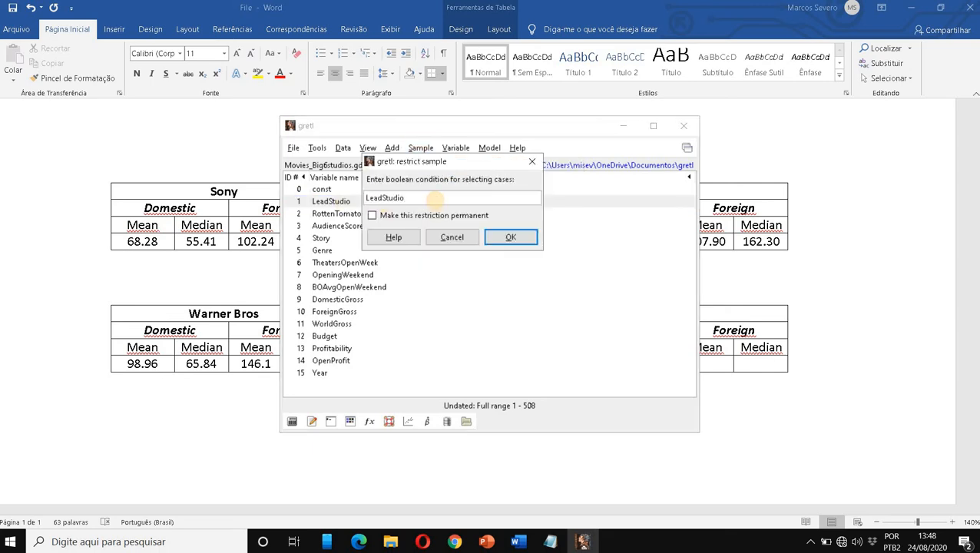
{"action": "type", "text": "6"}
{"action": "left_click", "coordinate": [510, 237]}
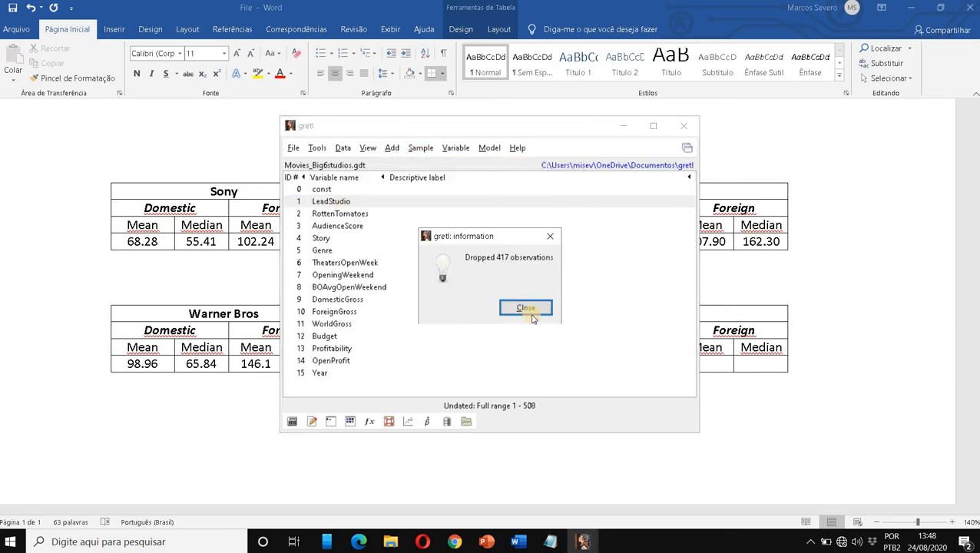
{"action": "key", "text": "Return"}
- Request main summary statistics of DomesticGross and ForeignGross for the LeadStudio 6 sample
{"action": "left_click", "coordinate": [392, 148]}
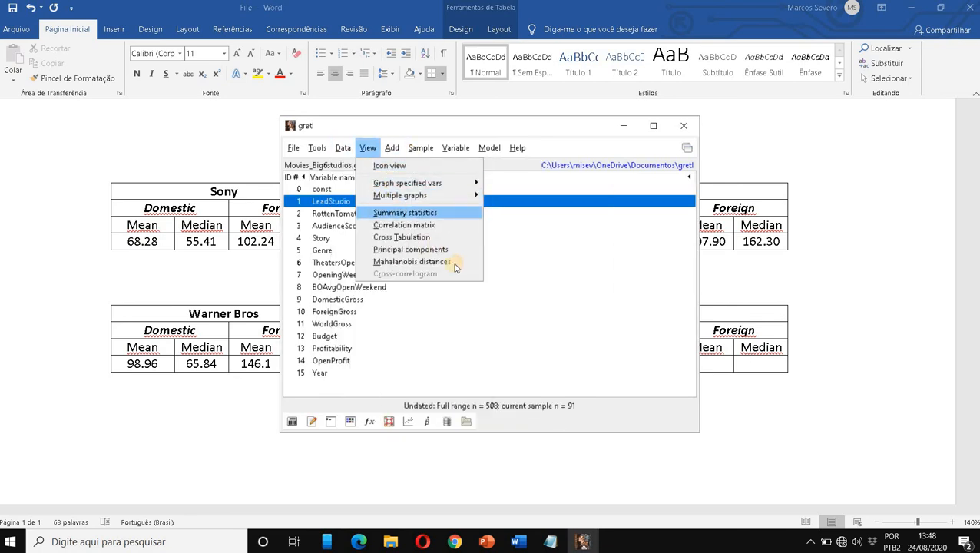
{"action": "left_click", "coordinate": [427, 212]}
{"action": "left_click_drag", "start_coordinate": [424, 320], "coordinate": [424, 332]}
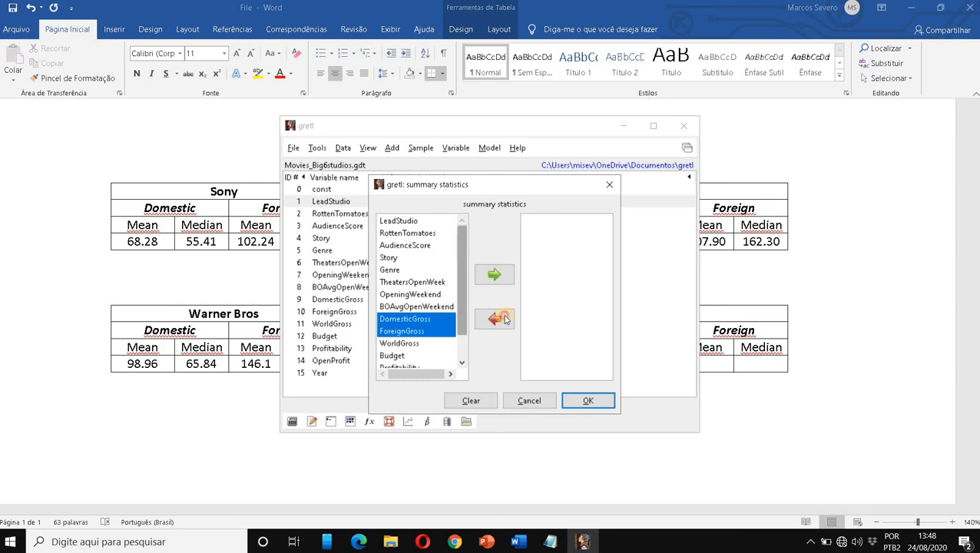
{"action": "left_click", "coordinate": [494, 274]}
{"action": "left_click", "coordinate": [584, 401]}
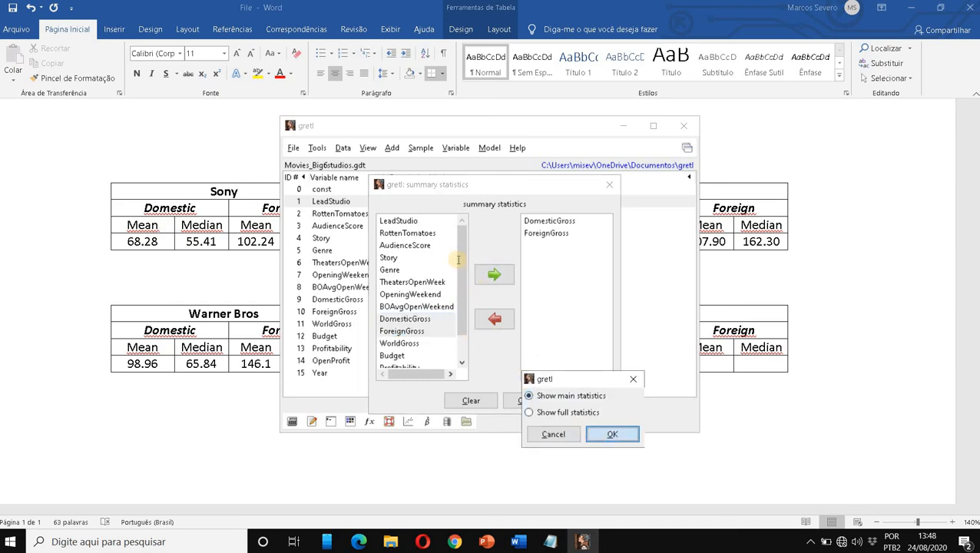
{"action": "left_click", "coordinate": [603, 434]}
- Read the DomesticGross statistics in gretl and enter Fox's Domestic mean 77.84 and median 56.34 in the Word table
{"action": "left_click_drag", "start_coordinate": [400, 201], "coordinate": [488, 201]}
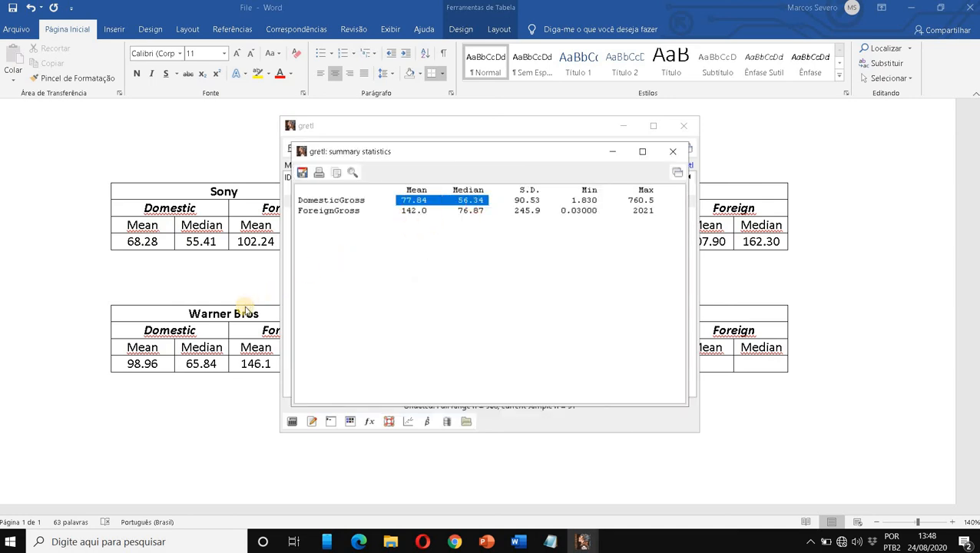
{"action": "key", "text": "alt+Tab"}
{"action": "type", "text": "77"}
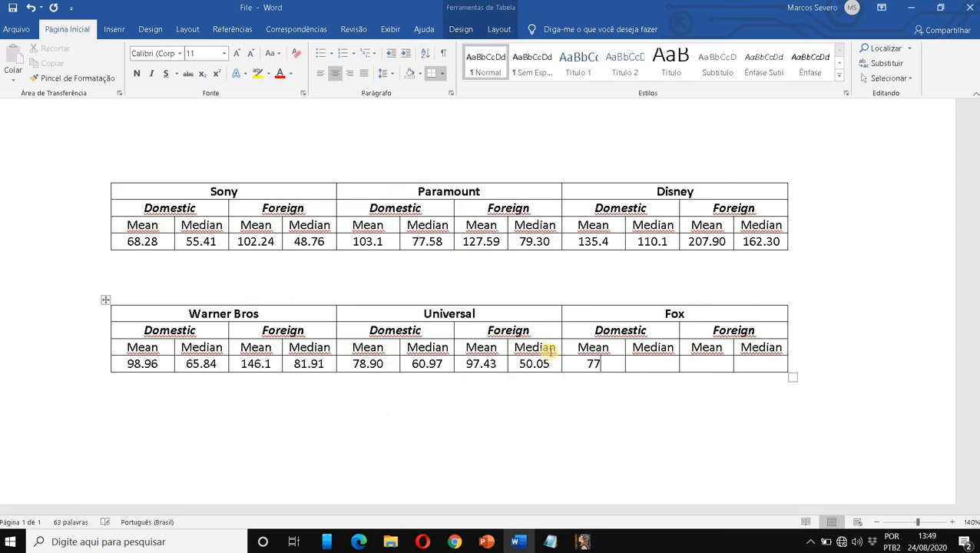
{"action": "type", "text": "."}
{"action": "key", "text": "alt+Tab"}
{"action": "key", "text": "alt+Tab"}
{"action": "type", "text": "84"}
{"action": "key", "text": "alt+Tab"}
{"action": "type", "text": "5"}
{"action": "key", "text": "alt+Tab"}
{"action": "key", "text": "alt+Tab"}
{"action": "type", "text": "6.34"}
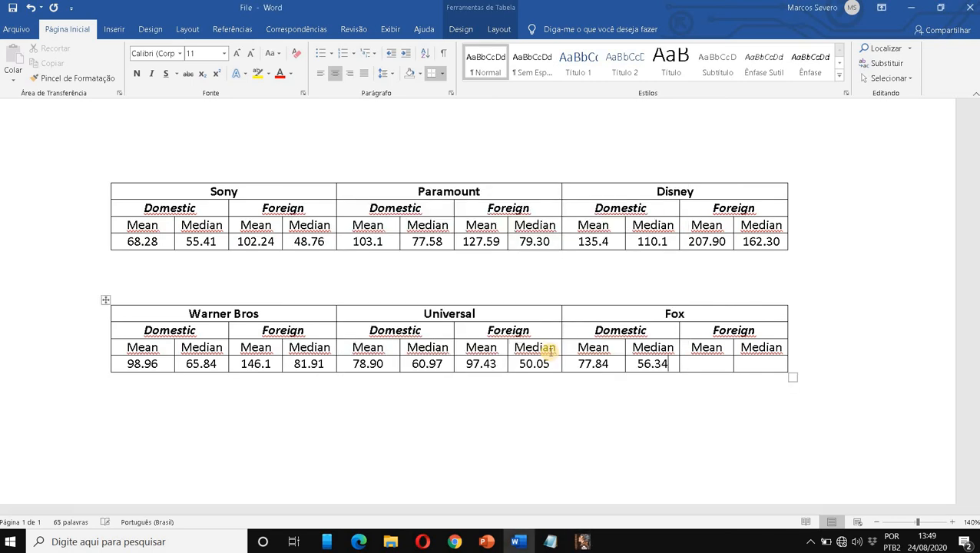
- Read the ForeignGross statistics in gretl and enter Fox's Foreign mean 142 and median 76.87 in the Word table
{"action": "key", "text": "alt+Tab"}
{"action": "key", "text": "alt+Tab"}
{"action": "key", "text": "Tab"}
{"action": "type", "text": "142."}
{"action": "key", "text": "alt+Tab"}
{"action": "key", "text": "alt+Tab"}
{"action": "key", "text": "alt+Tab"}
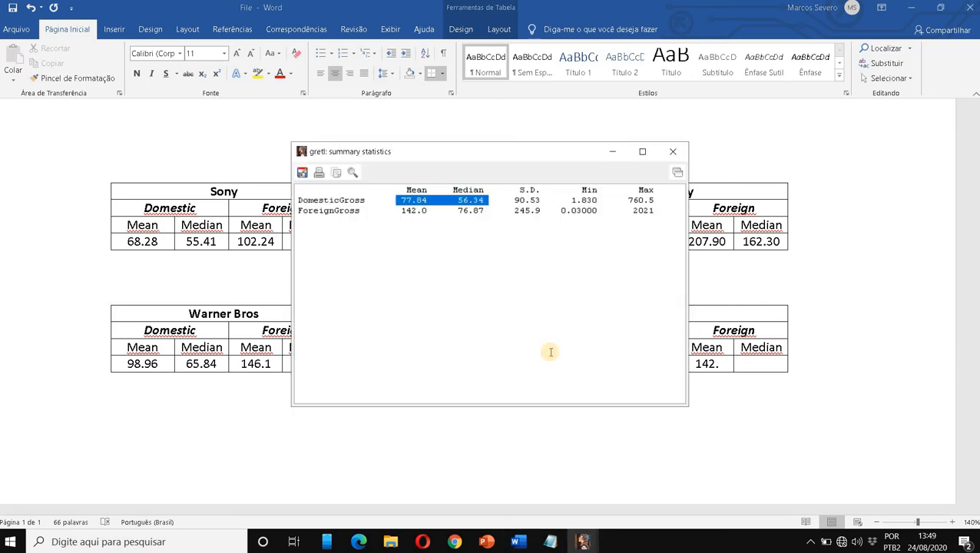
{"action": "key", "text": "alt+Tab"}
{"action": "key", "text": "BackSpace"}
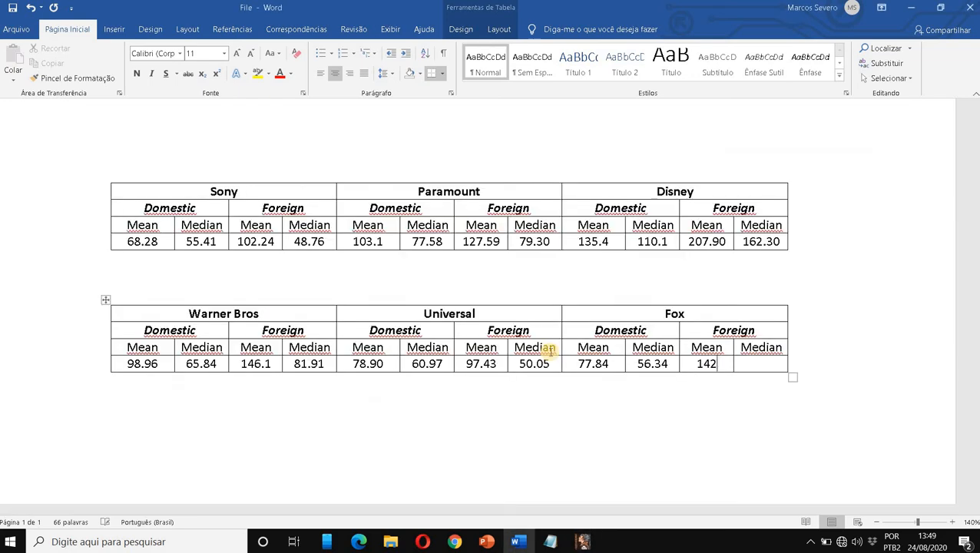
{"action": "key", "text": "alt+Tab"}
{"action": "key", "text": "alt+Tab"}
{"action": "key", "text": "Tab"}
{"action": "type", "text": "76.87"}
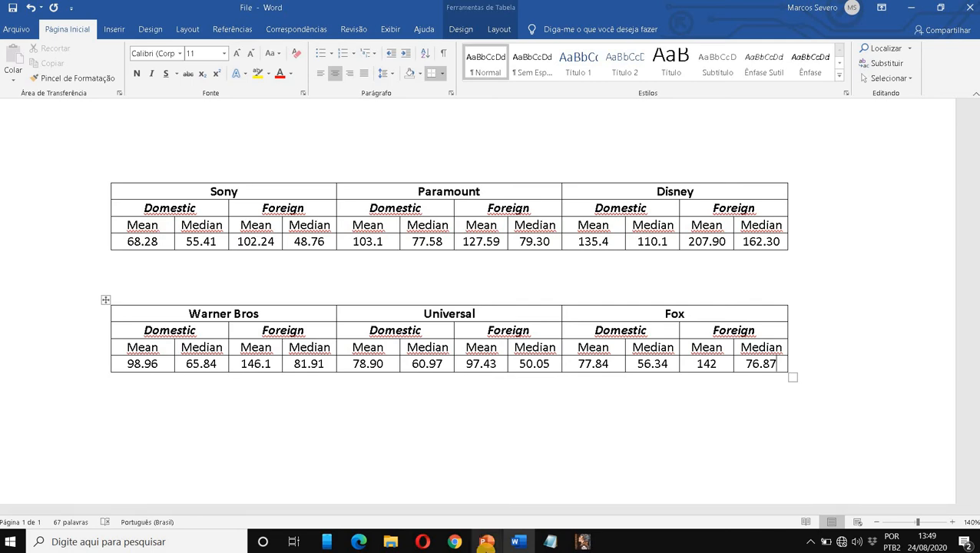
- Switch to the PowerPoint slide of research questions and review the one about the highest domestic gross revenue
{"action": "mouse_move", "coordinate": [486, 543]}
{"action": "left_click", "coordinate": [475, 438]}
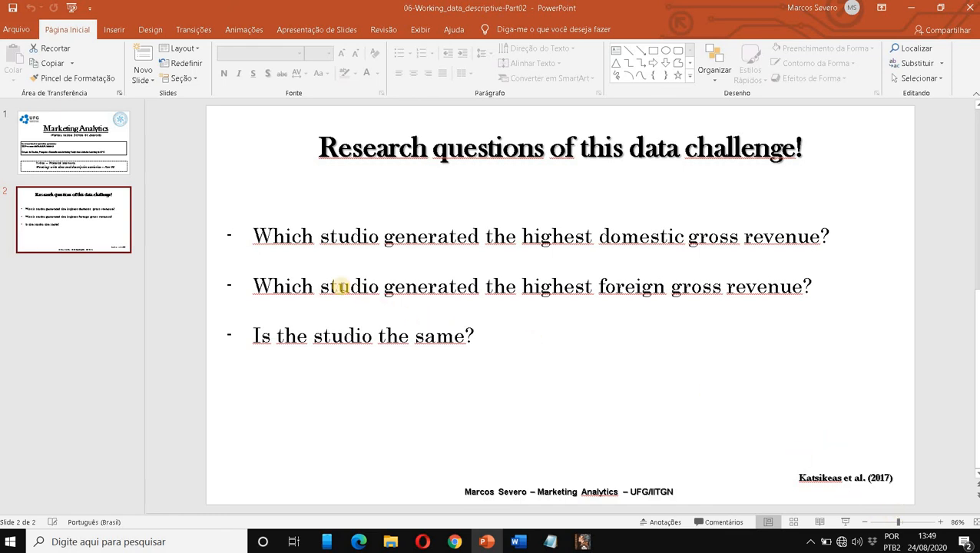
{"action": "left_click", "coordinate": [441, 224]}
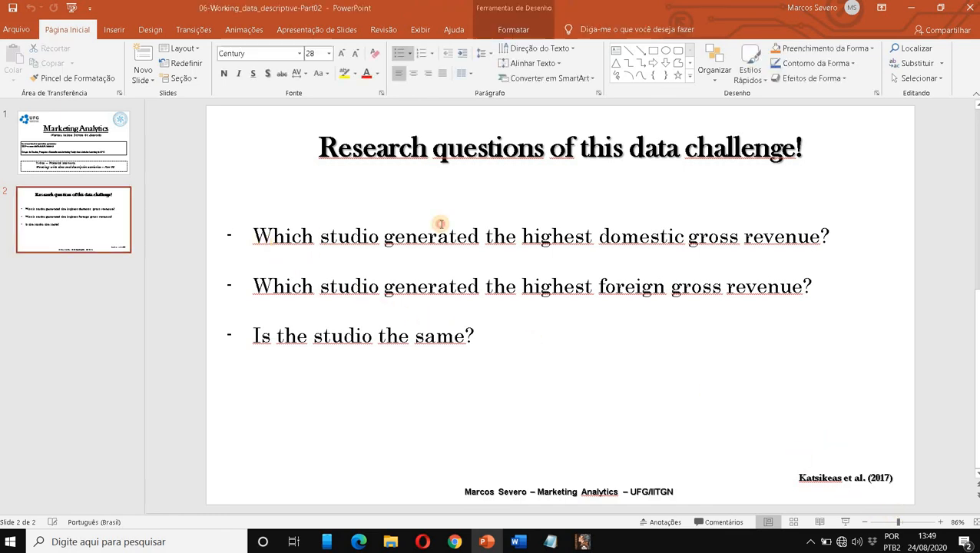
{"action": "left_click_drag", "start_coordinate": [255, 235], "coordinate": [441, 223]}
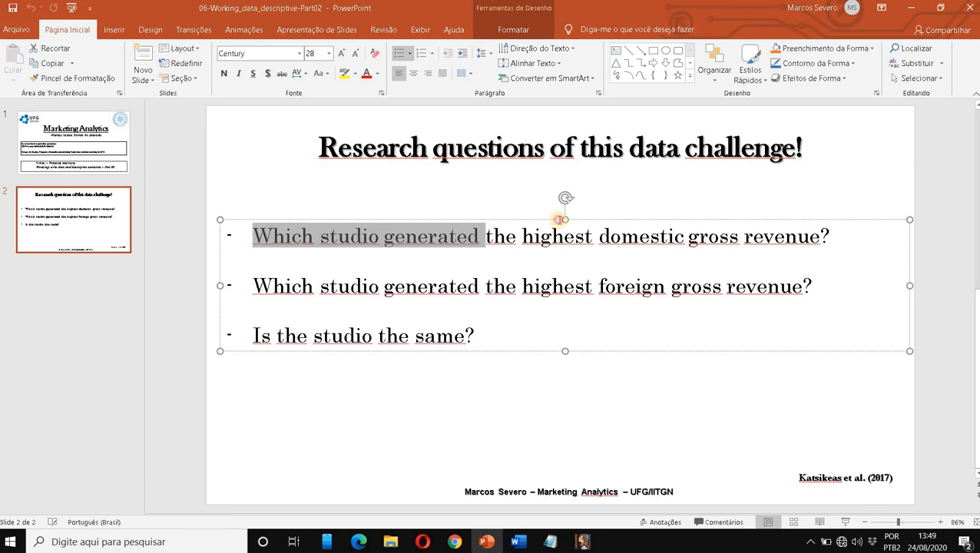
{"action": "left_click_drag", "start_coordinate": [562, 220], "coordinate": [831, 230]}
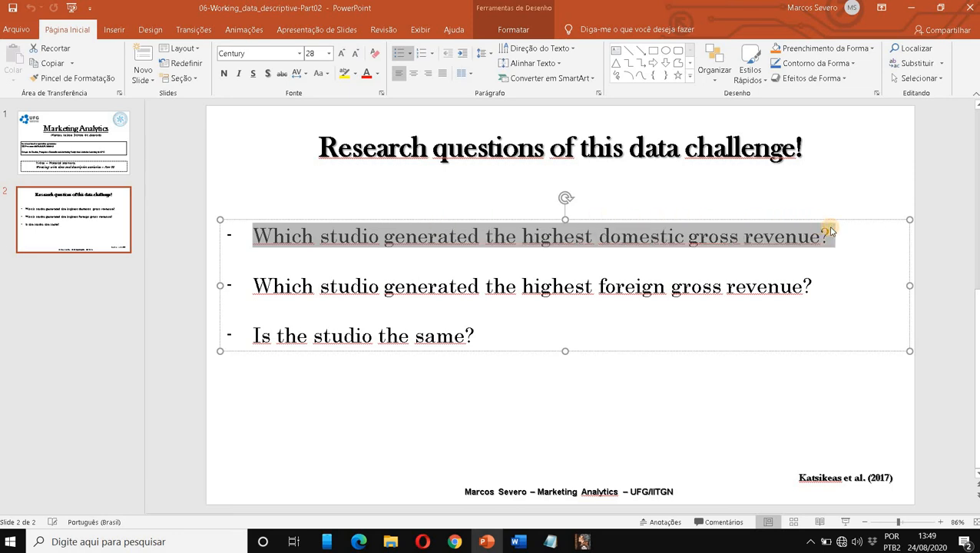
- Return to the Word tables and highlight Sony's Domestic mean and median in yellow
{"action": "key", "text": "alt+Tab"}
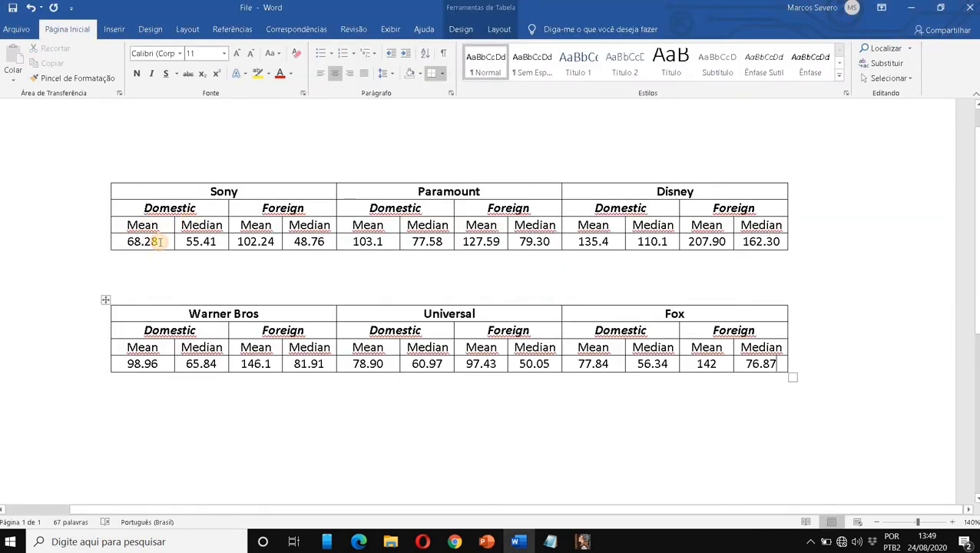
{"action": "double_click", "coordinate": [159, 241]}
{"action": "left_click", "coordinate": [258, 73]}
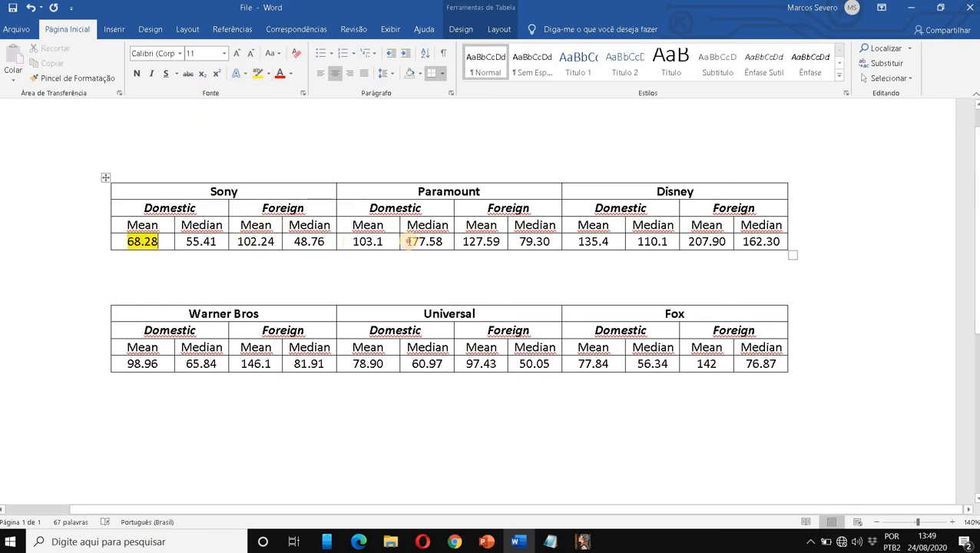
{"action": "left_click_drag", "start_coordinate": [409, 242], "coordinate": [375, 243]}
{"action": "left_click", "coordinate": [365, 243]}
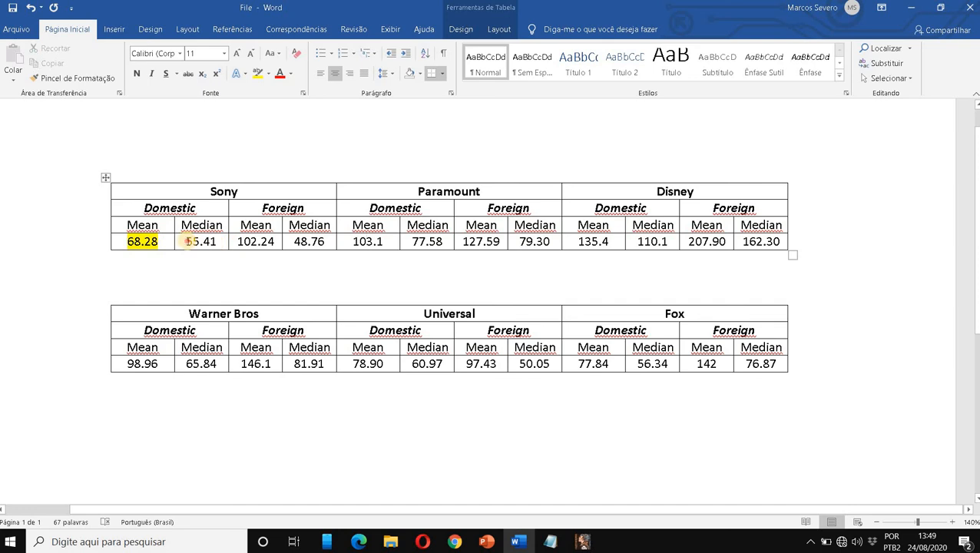
{"action": "left_click_drag", "start_coordinate": [188, 242], "coordinate": [223, 241]}
{"action": "left_click", "coordinate": [258, 73]}
- Highlight Paramount's Domestic mean and median in yellow
{"action": "left_click", "coordinate": [389, 241]}
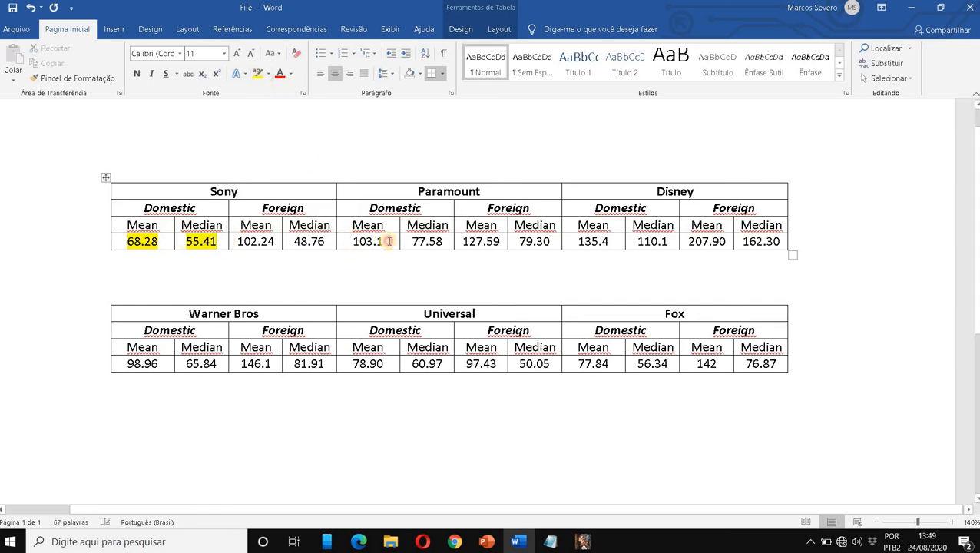
{"action": "double_click", "coordinate": [389, 241]}
{"action": "left_click", "coordinate": [258, 73]}
{"action": "left_click", "coordinate": [390, 242]}
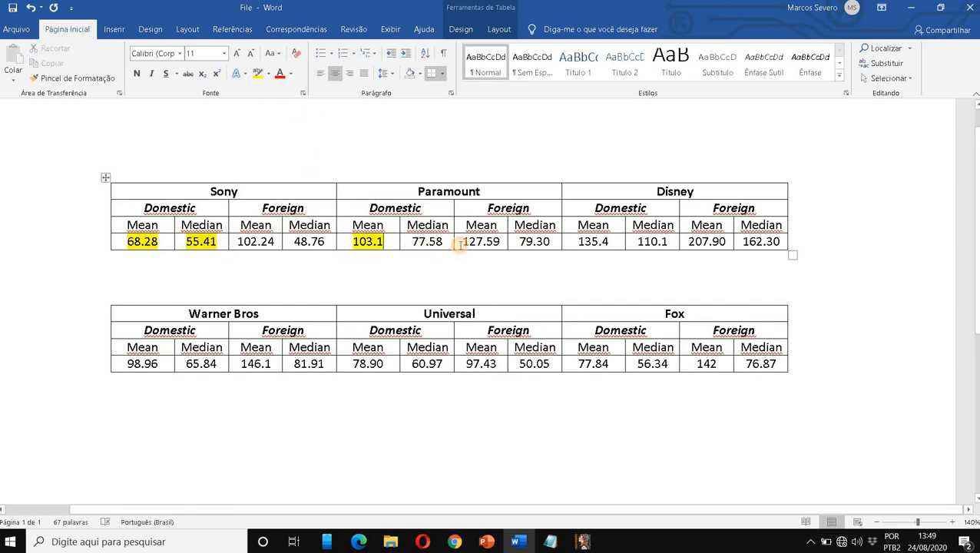
{"action": "left_click_drag", "start_coordinate": [461, 242], "coordinate": [440, 245]}
{"action": "left_click", "coordinate": [258, 73]}
- Highlight the Domestic mean and median of Disney and Warner Bros in yellow
{"action": "left_click", "coordinate": [574, 241]}
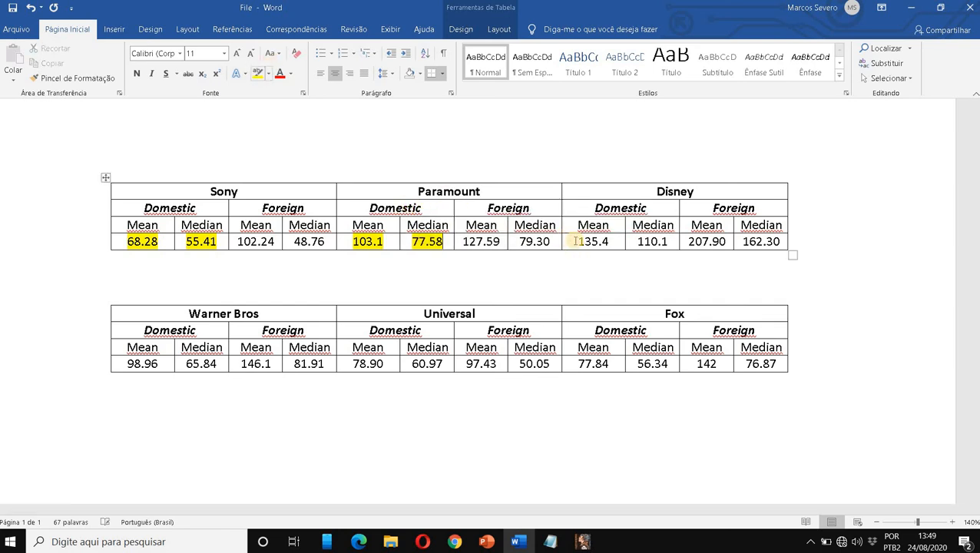
{"action": "left_click_drag", "start_coordinate": [576, 241], "coordinate": [673, 243]}
{"action": "left_click", "coordinate": [259, 74]}
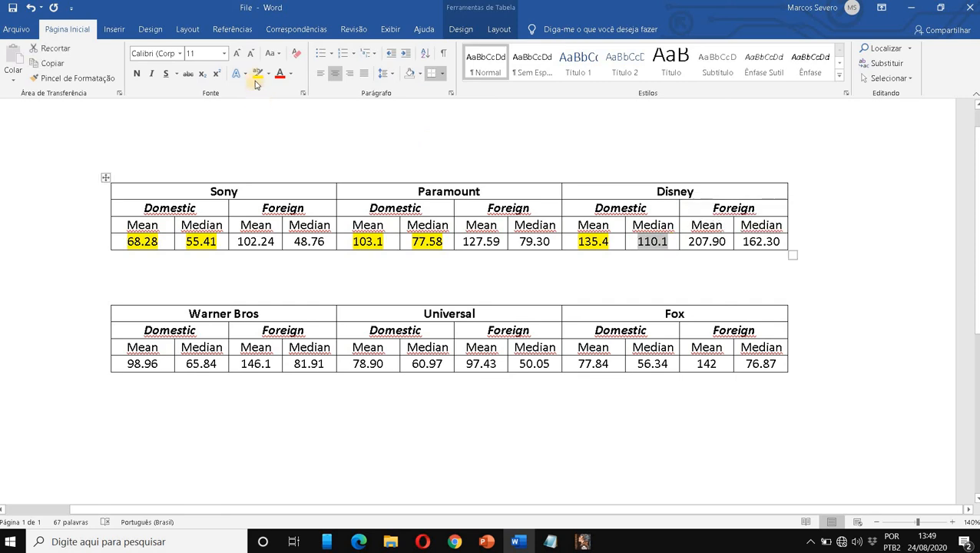
{"action": "left_click", "coordinate": [258, 74]}
{"action": "left_click_drag", "start_coordinate": [127, 363], "coordinate": [219, 365]}
{"action": "left_click", "coordinate": [258, 74]}
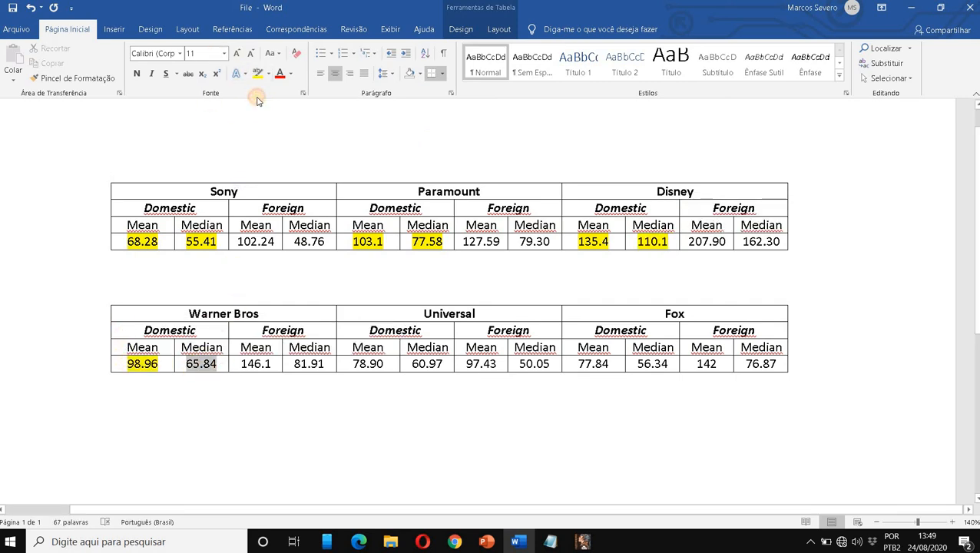
{"action": "left_click", "coordinate": [258, 73]}
- Highlight the Domestic mean and median of Universal and Fox in yellow
{"action": "left_click_drag", "start_coordinate": [357, 365], "coordinate": [422, 362]}
{"action": "left_click", "coordinate": [258, 74]}
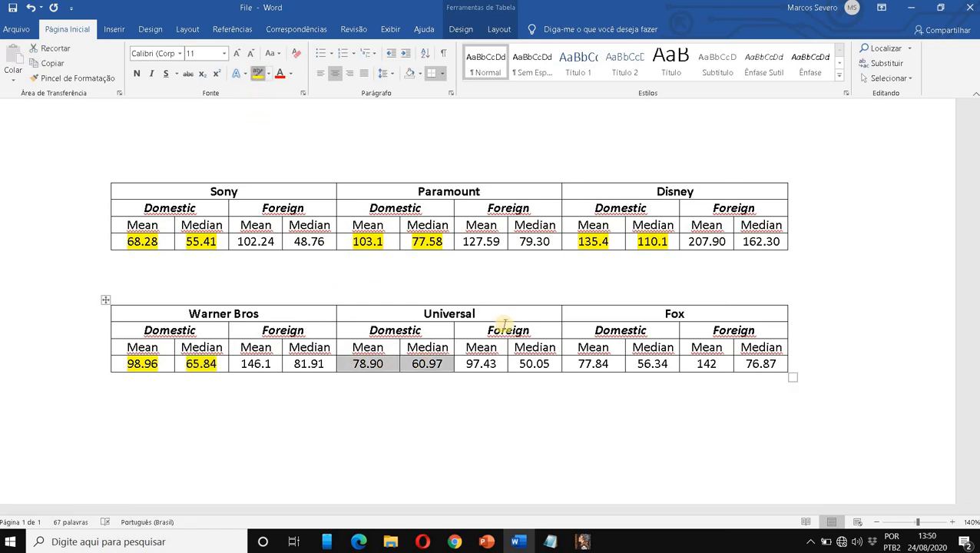
{"action": "left_click_drag", "start_coordinate": [572, 366], "coordinate": [666, 364]}
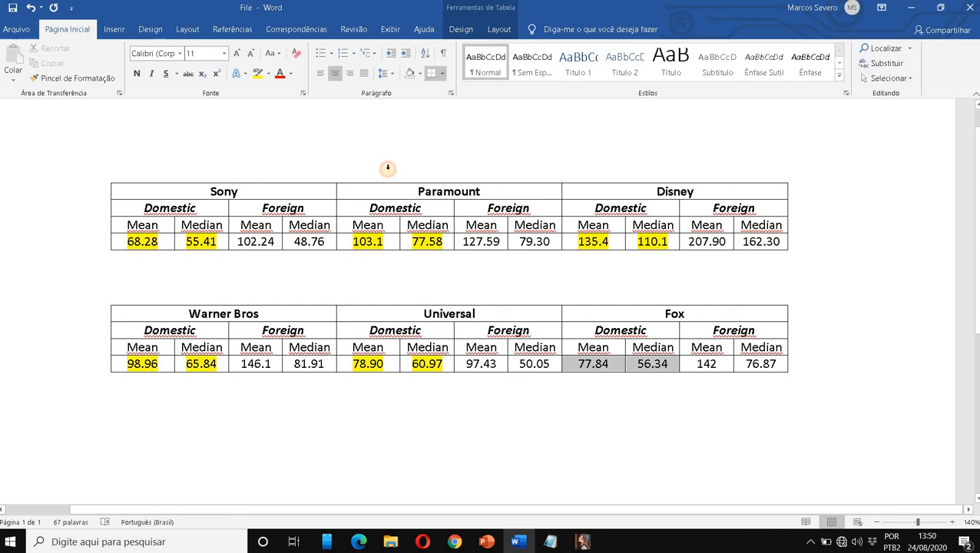
{"action": "left_click", "coordinate": [258, 73]}
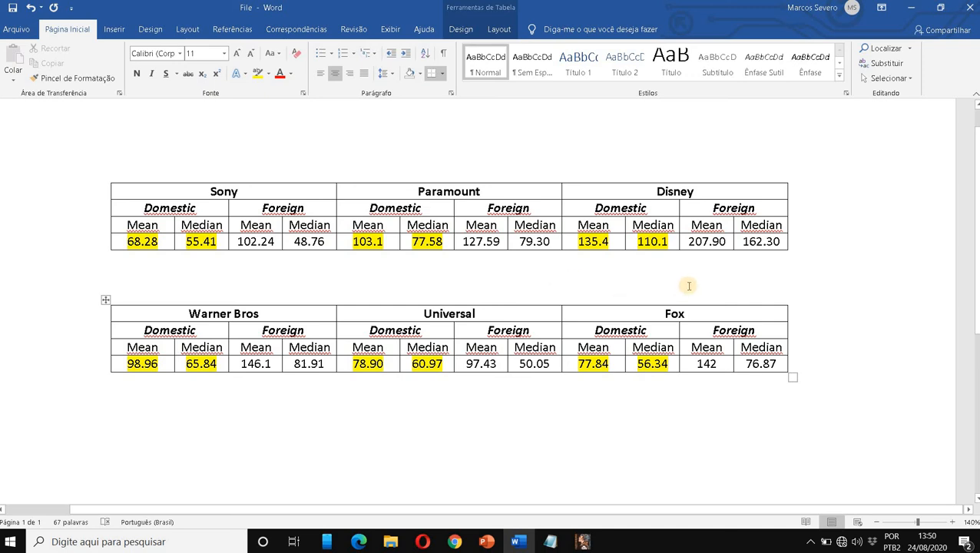
- Compare the highlighted Domestic values in the Word tables and check the current sample size in gretl's main window
{"action": "left_click", "coordinate": [607, 241]}
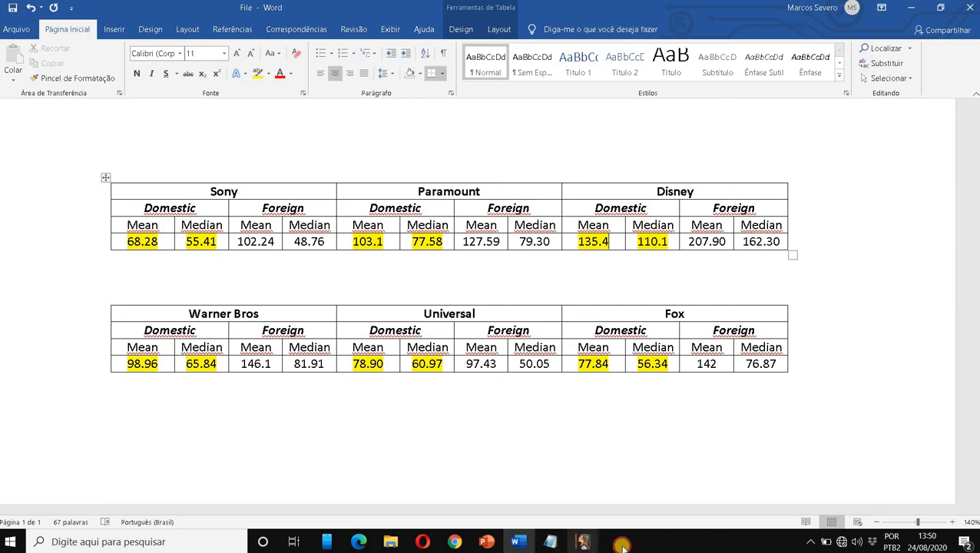
{"action": "mouse_move", "coordinate": [582, 542]}
{"action": "left_click", "coordinate": [501, 433]}
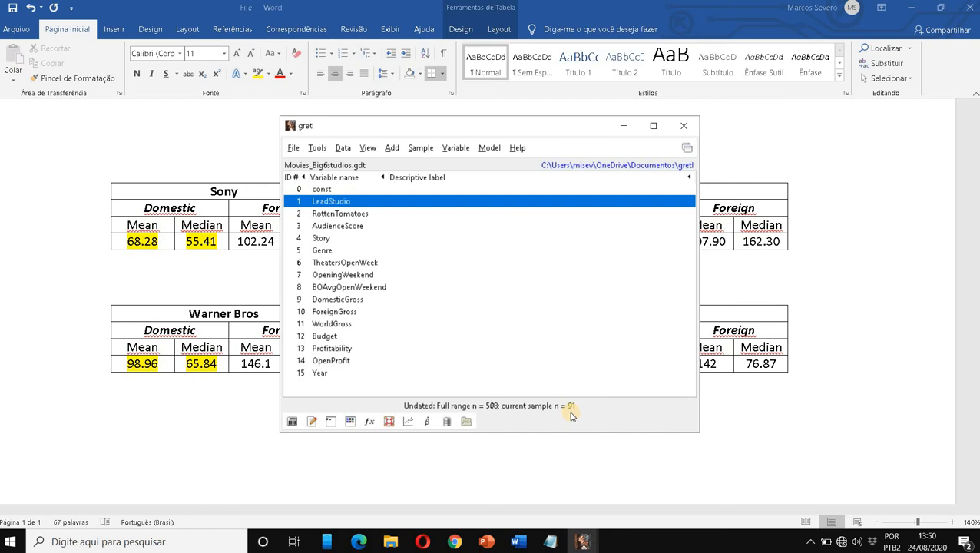
{"action": "key", "text": "alt+Tab"}
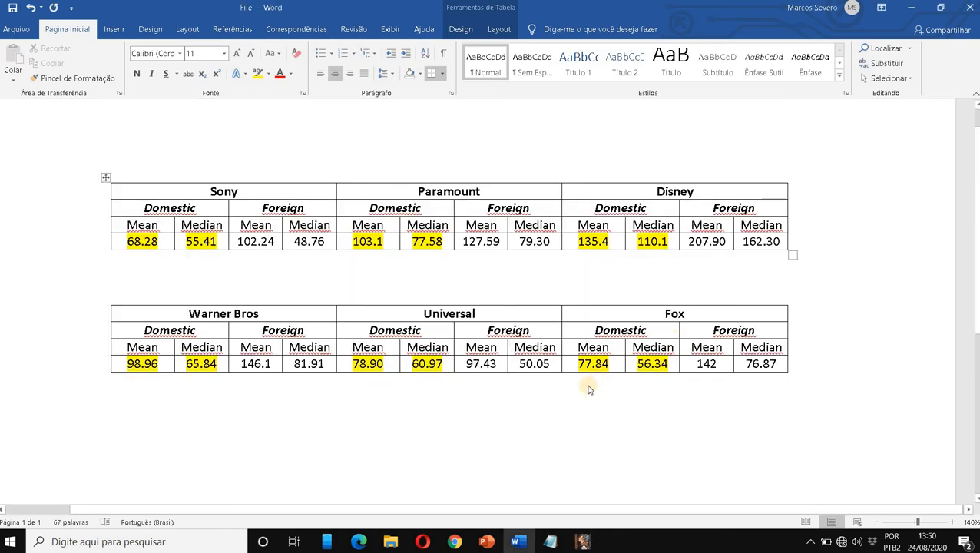
{"action": "key", "text": "alt+Tab"}
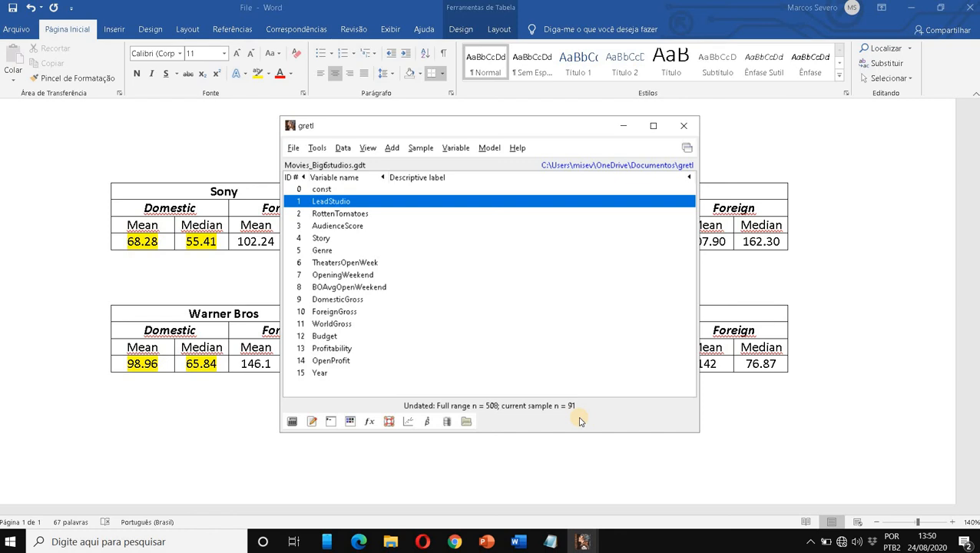
{"action": "key", "text": "alt+Tab"}
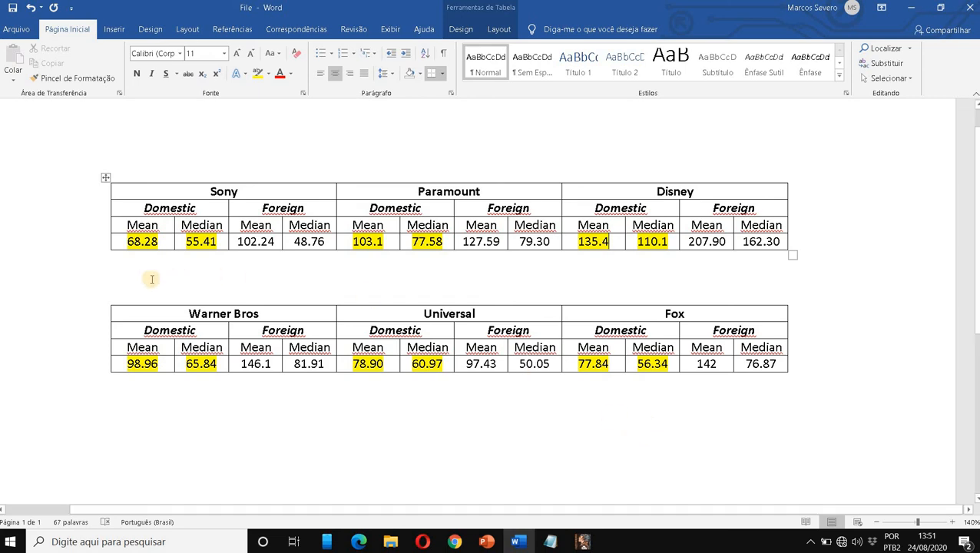
- Highlight Sony's Foreign mean and median in pink
{"action": "left_click_drag", "start_coordinate": [233, 242], "coordinate": [264, 241]}
{"action": "left_click", "coordinate": [279, 75]}
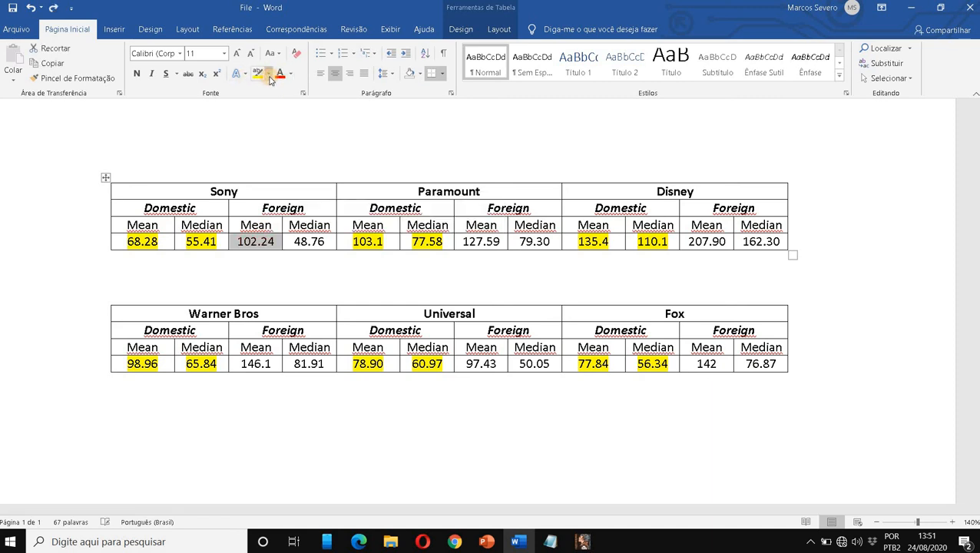
{"action": "left_click", "coordinate": [269, 73]}
{"action": "left_click", "coordinate": [318, 92]}
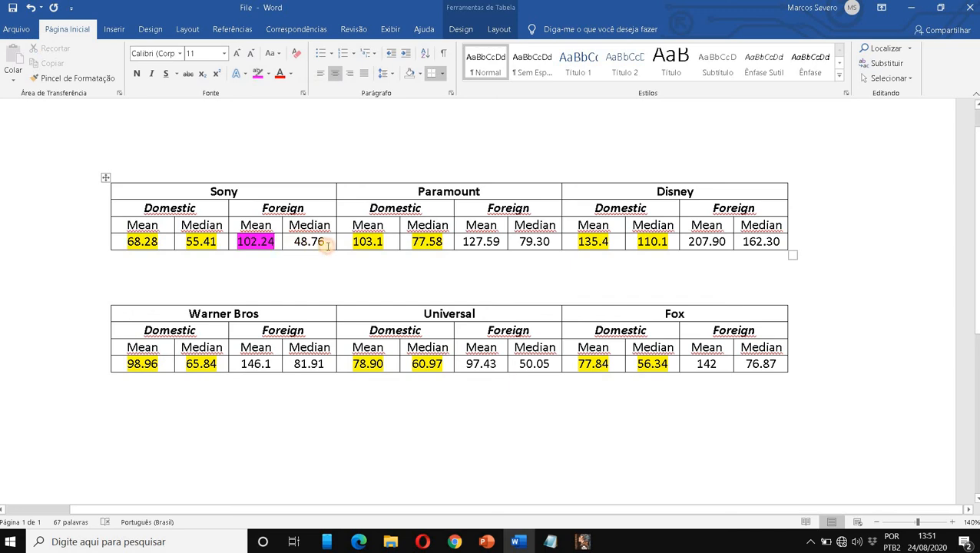
{"action": "left_click_drag", "start_coordinate": [294, 242], "coordinate": [325, 242]}
- Highlight the Foreign mean and median of Paramount and Disney in pink
{"action": "left_click_drag", "start_coordinate": [466, 241], "coordinate": [533, 239]}
{"action": "left_click", "coordinate": [258, 72]}
{"action": "left_click_drag", "start_coordinate": [689, 242], "coordinate": [772, 241]}
{"action": "left_click", "coordinate": [257, 71]}
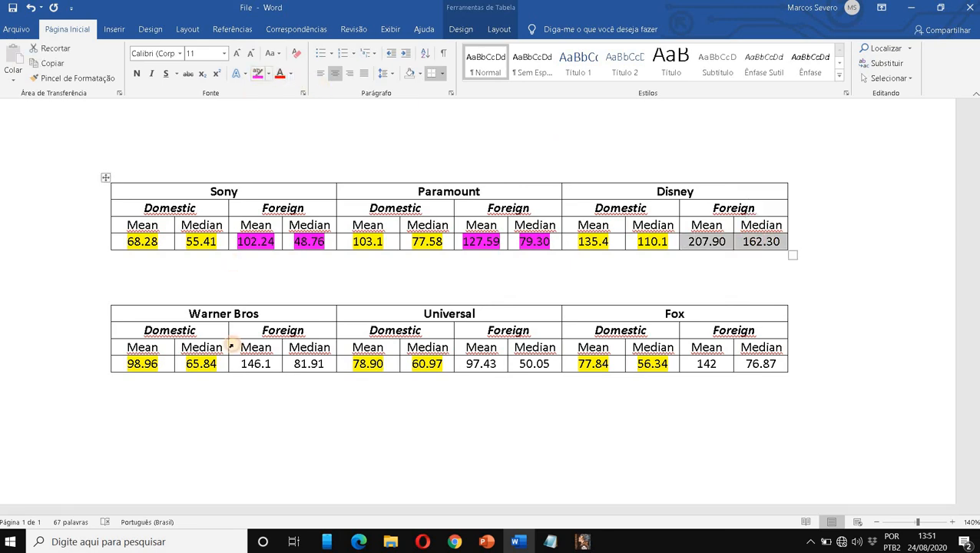
- Highlight the Foreign mean and median of Warner Bros, Universal and Fox in pink
{"action": "left_click", "coordinate": [250, 366]}
{"action": "left_click_drag", "start_coordinate": [293, 366], "coordinate": [311, 365]}
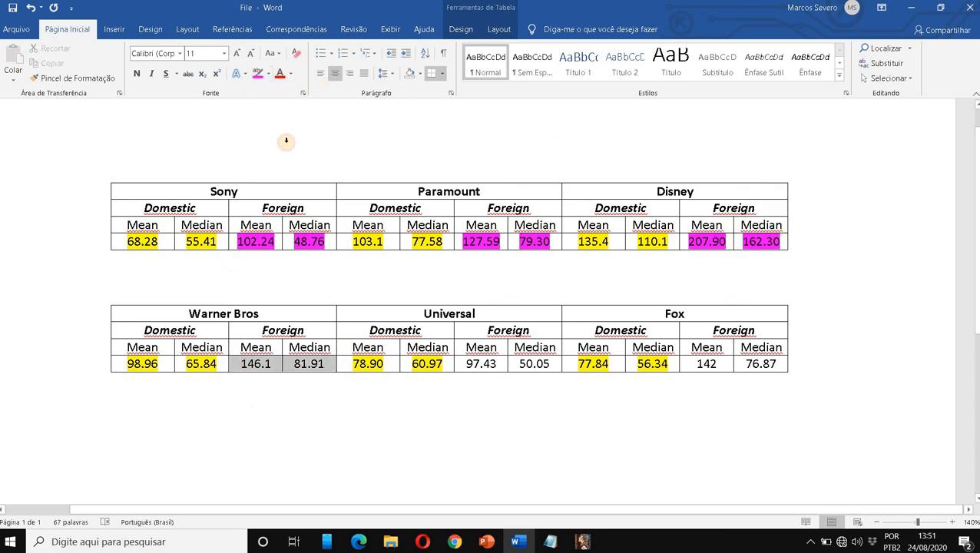
{"action": "left_click", "coordinate": [258, 71]}
{"action": "left_click_drag", "start_coordinate": [470, 366], "coordinate": [530, 364]}
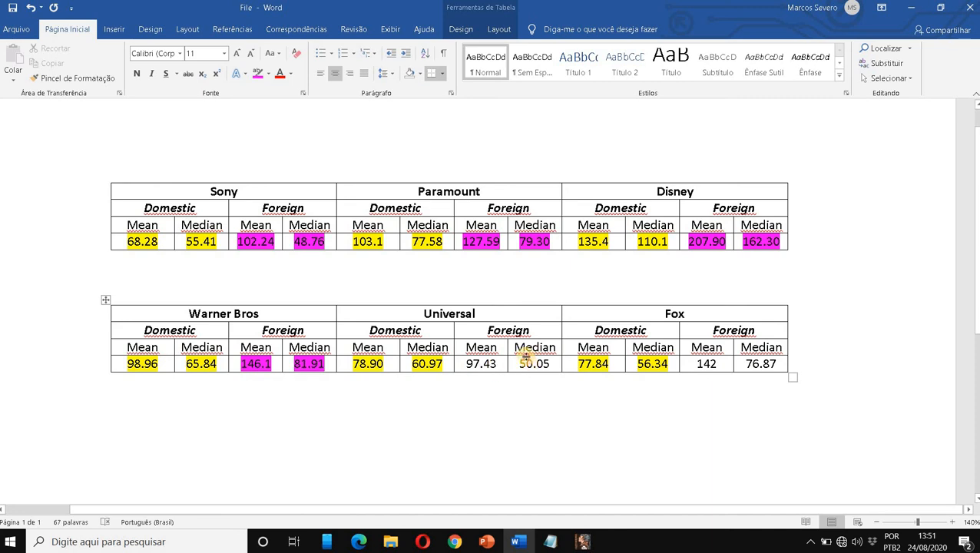
{"action": "left_click", "coordinate": [260, 73]}
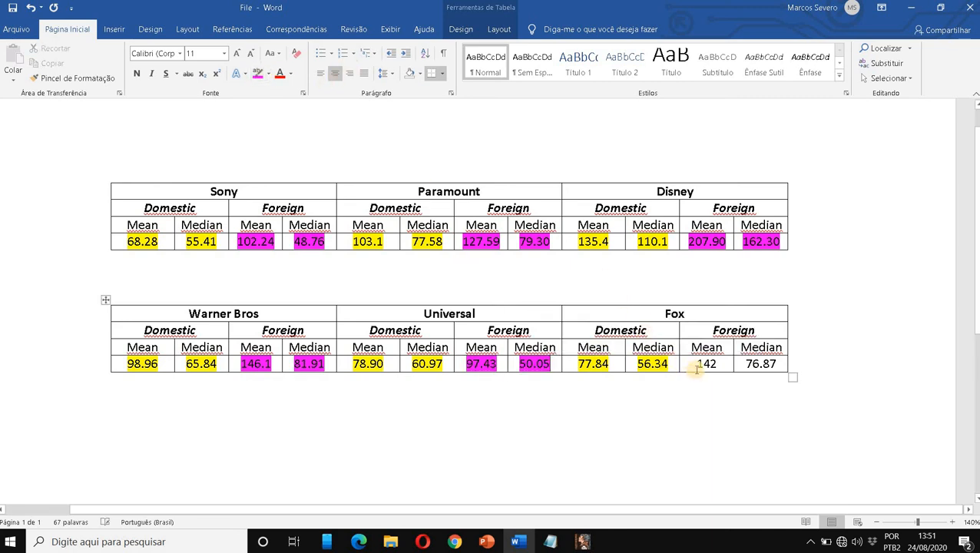
{"action": "left_click_drag", "start_coordinate": [695, 364], "coordinate": [765, 366]}
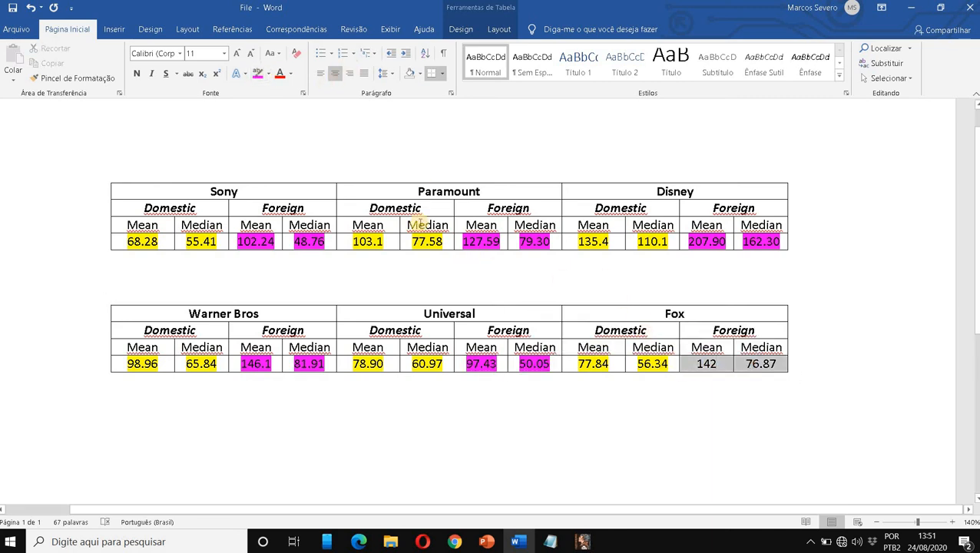
{"action": "left_click", "coordinate": [260, 73]}
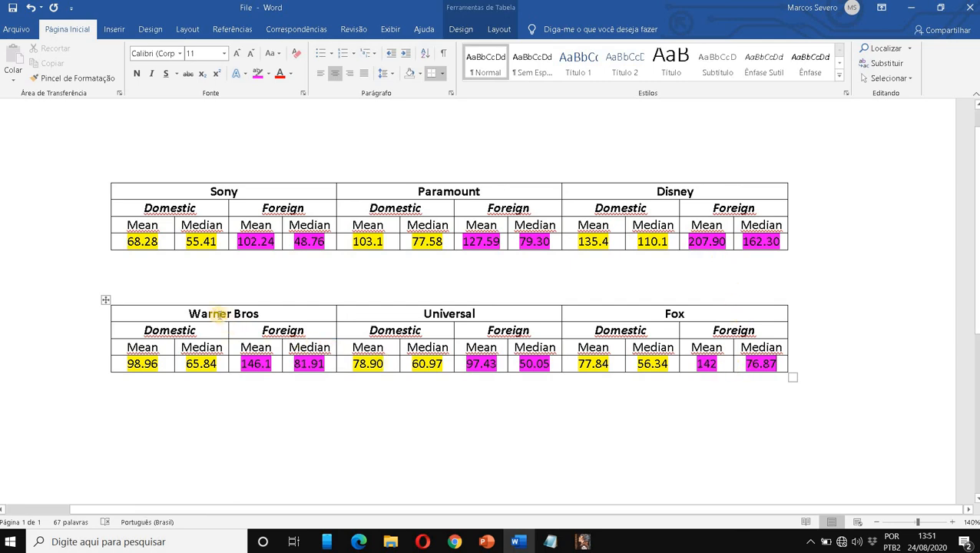
- Compare Warner Bros' Foreign values with the other studios and review the research questions in PowerPoint, returning to the Word tables
{"action": "left_click", "coordinate": [213, 314]}
{"action": "left_click", "coordinate": [283, 372], "text": "shift"}
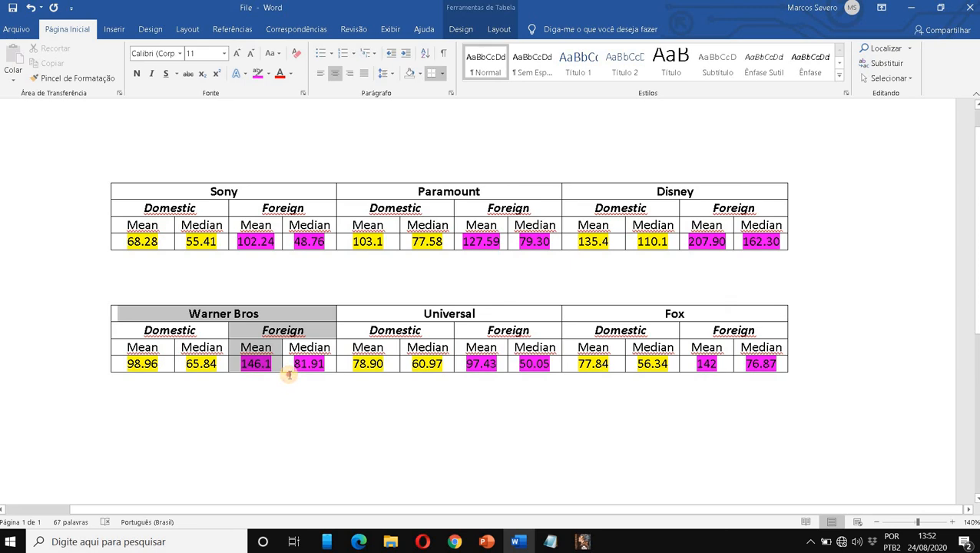
{"action": "left_click_drag", "start_coordinate": [289, 374], "coordinate": [290, 374]}
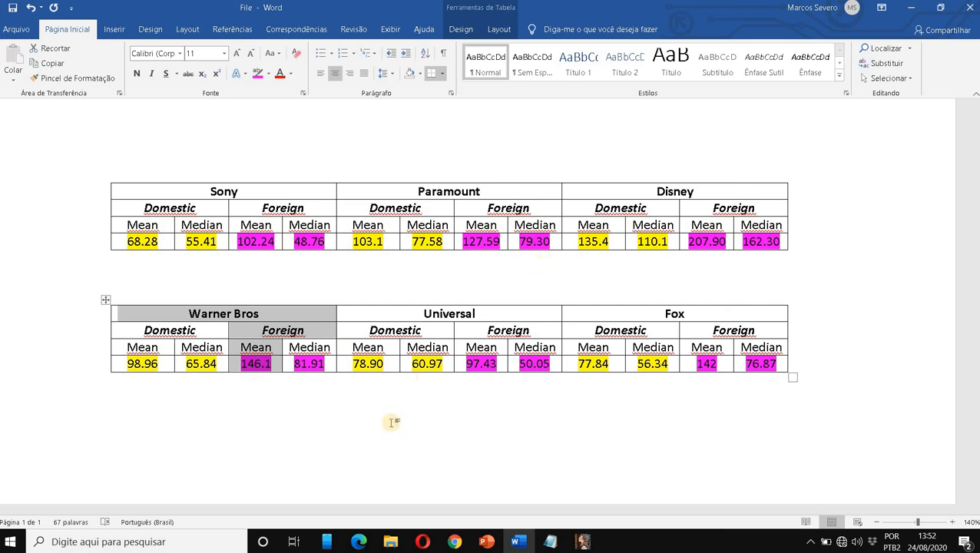
{"action": "left_click", "coordinate": [486, 542]}
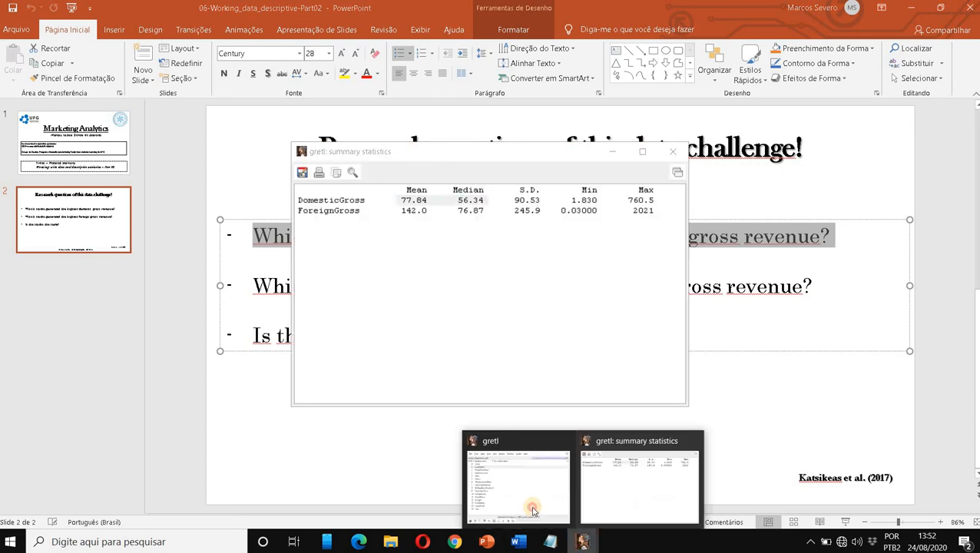
{"action": "left_click", "coordinate": [499, 499]}
{"action": "left_click", "coordinate": [527, 547]}
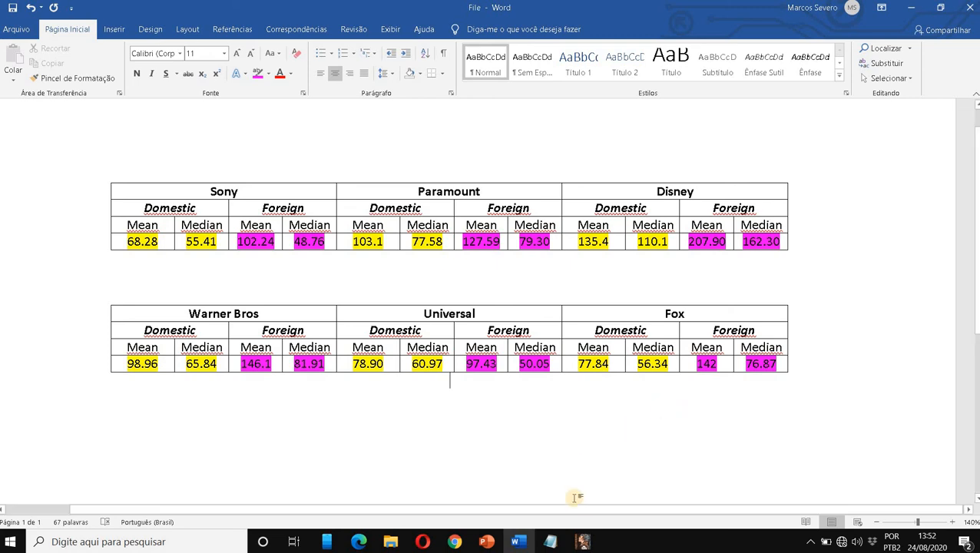
- Switch to gretl's main window and restore the Movies_Big6studios.gdt sample to its full range
{"action": "mouse_move", "coordinate": [585, 543]}
{"action": "left_click", "coordinate": [542, 495]}
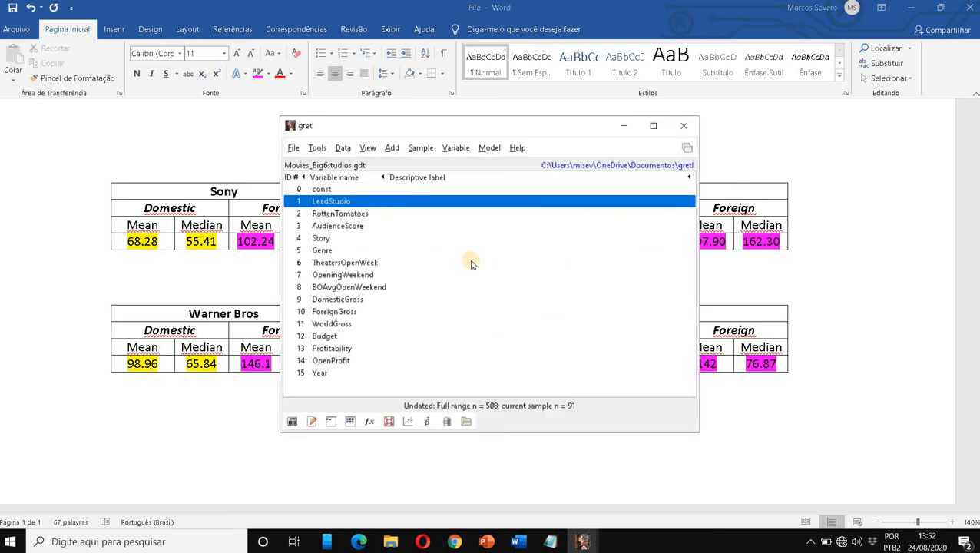
{"action": "left_click", "coordinate": [422, 148]}
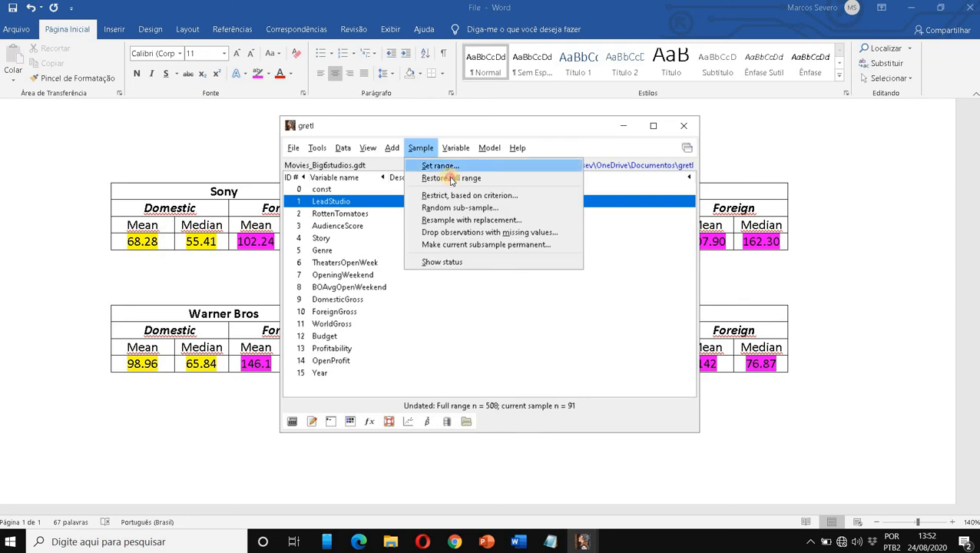
{"action": "left_click", "coordinate": [444, 175]}
- Examine the Year variable's values from the first to the last observation and close the listing
{"action": "double_click", "coordinate": [343, 375]}
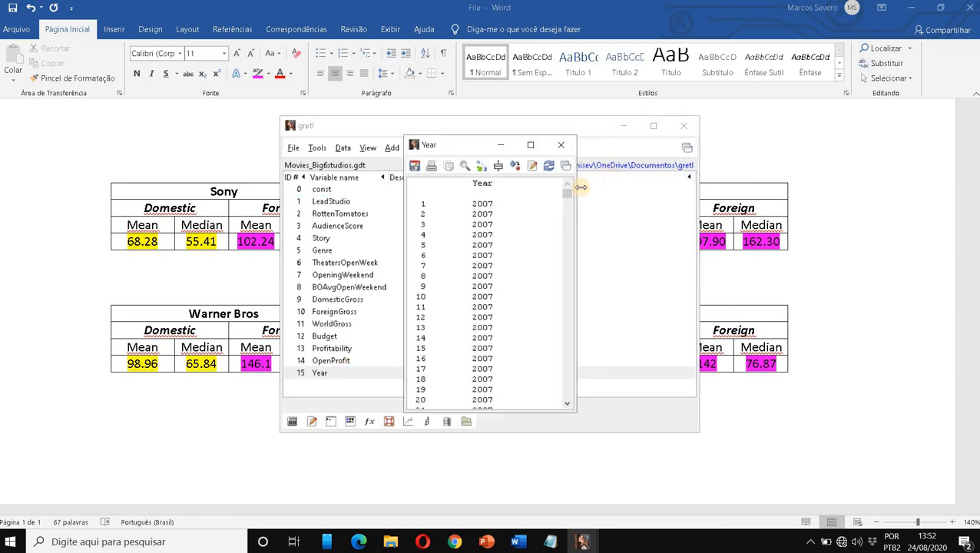
{"action": "left_click_drag", "start_coordinate": [566, 196], "coordinate": [559, 410]}
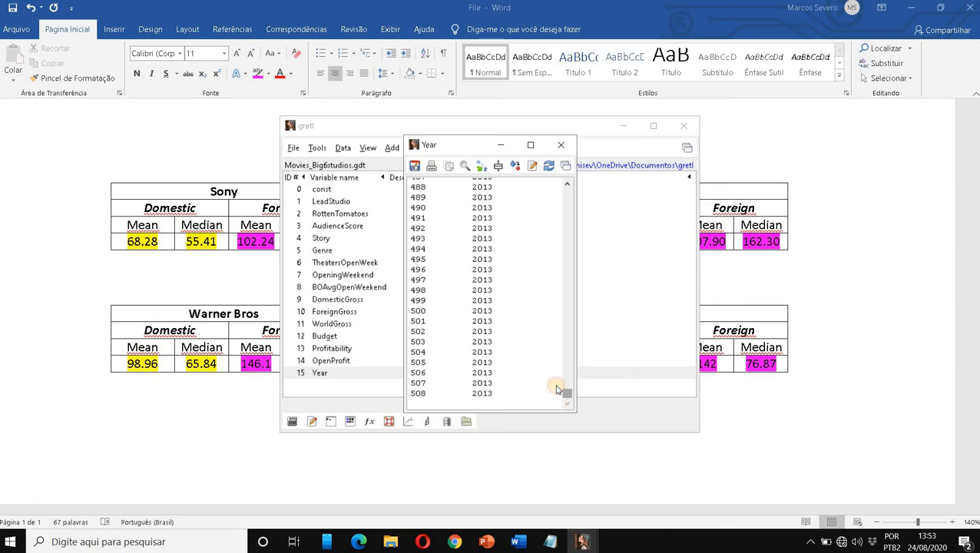
{"action": "left_click", "coordinate": [537, 169]}
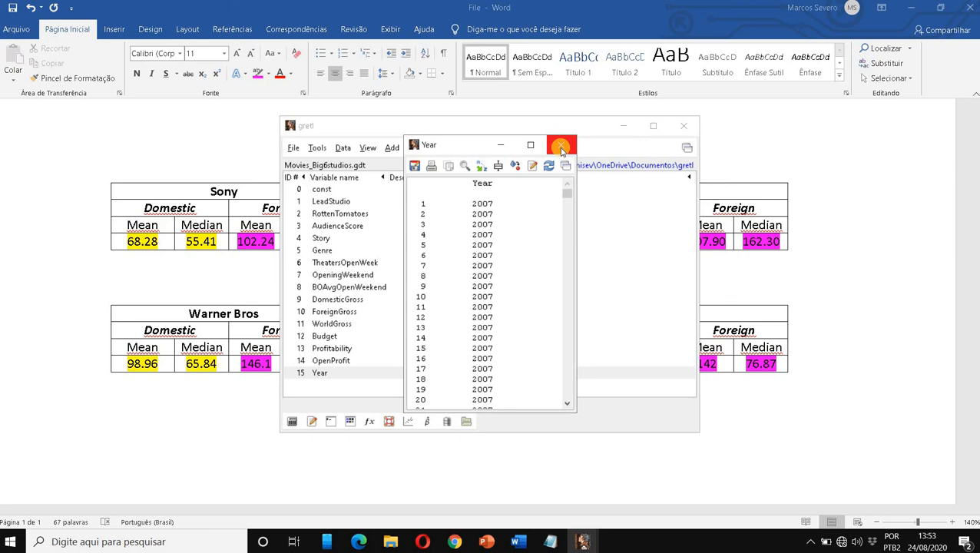
{"action": "left_click", "coordinate": [562, 148]}
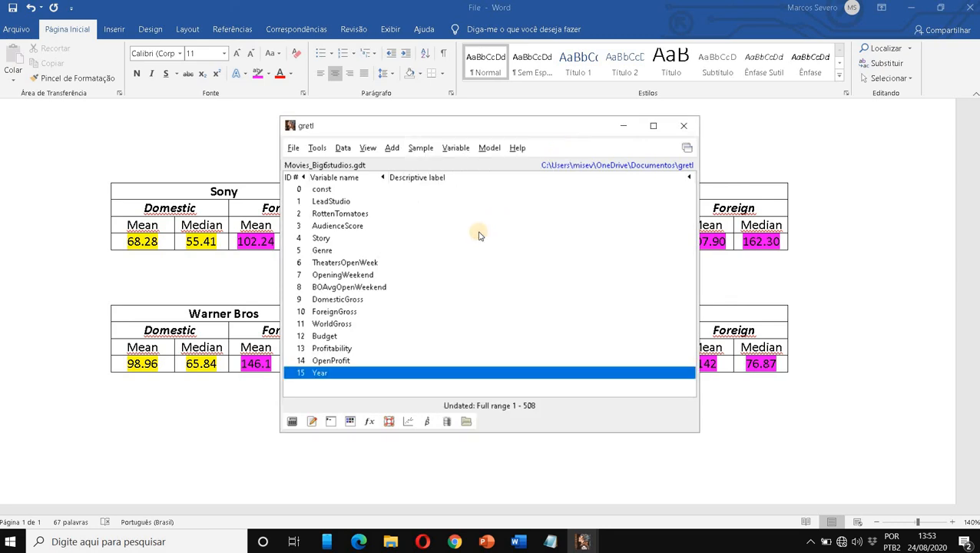